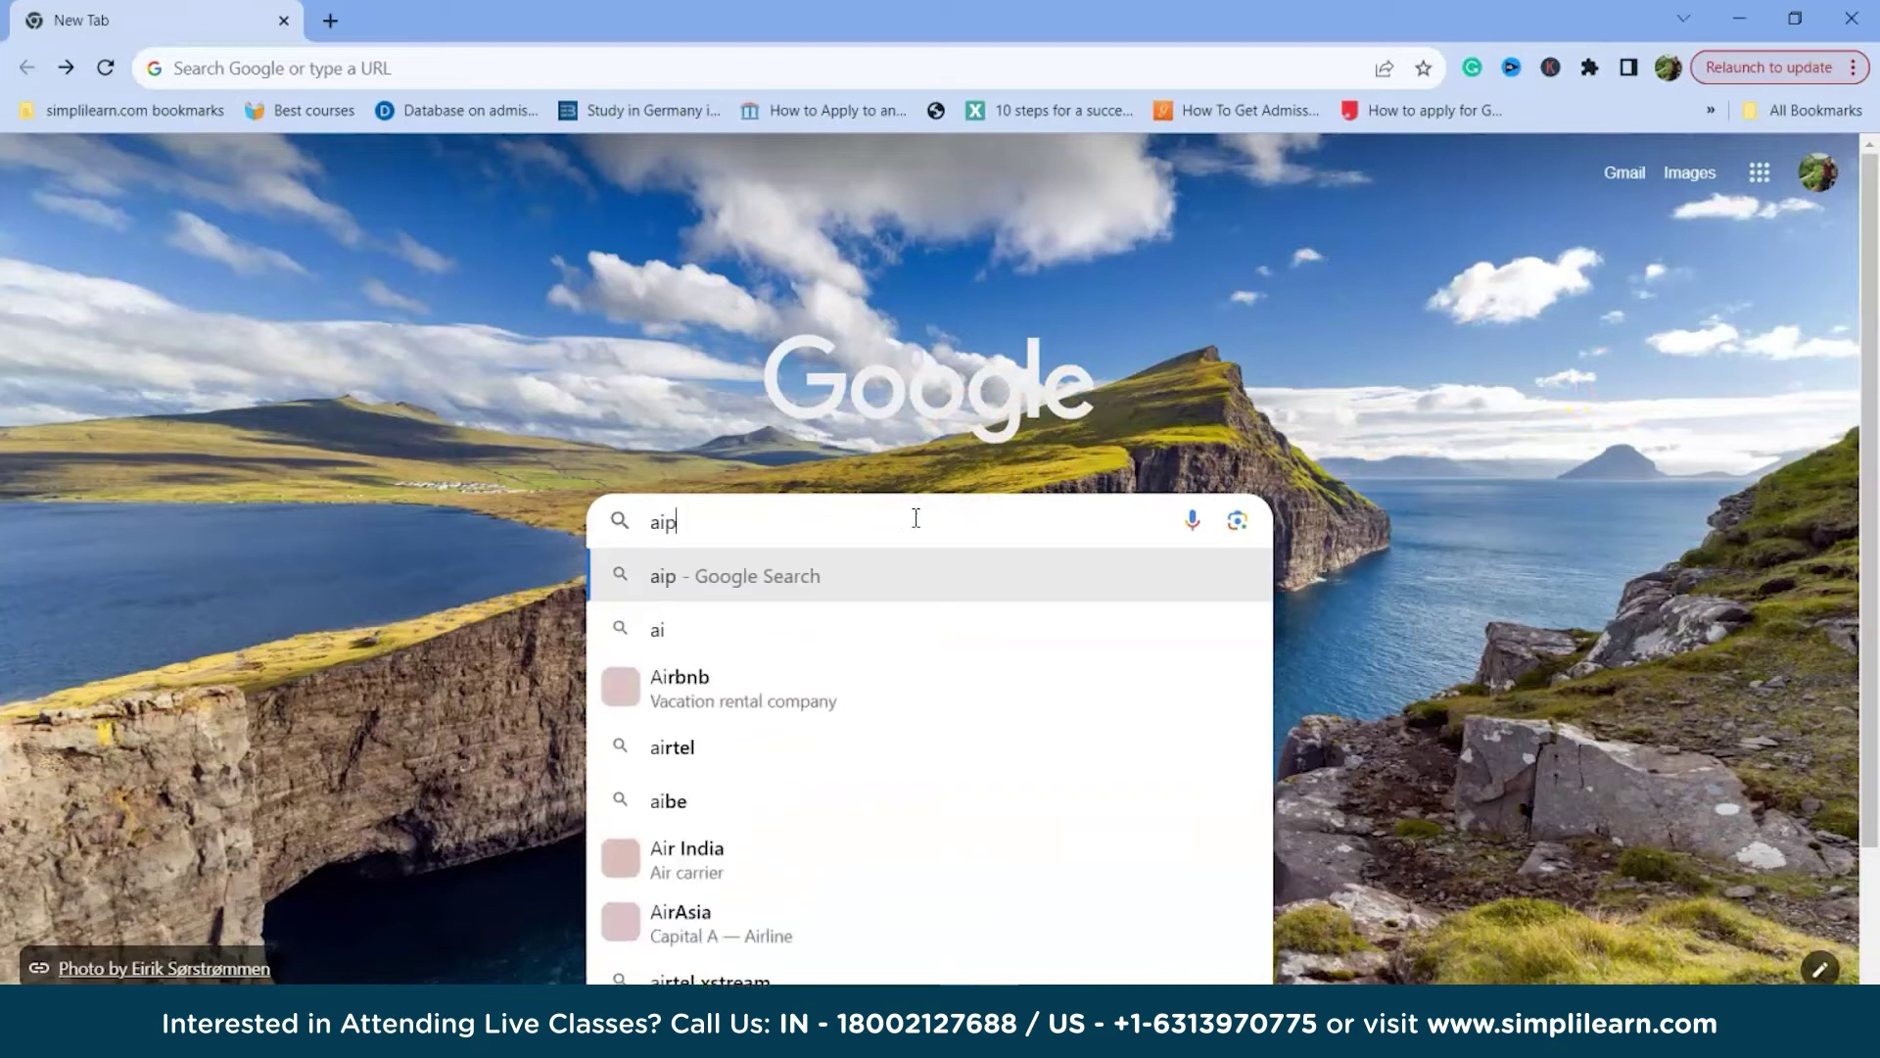
Step: Search Google for "aiprm" and add the AIPRM for ChatGPT extension to Chrome from its web store page
key(Return)
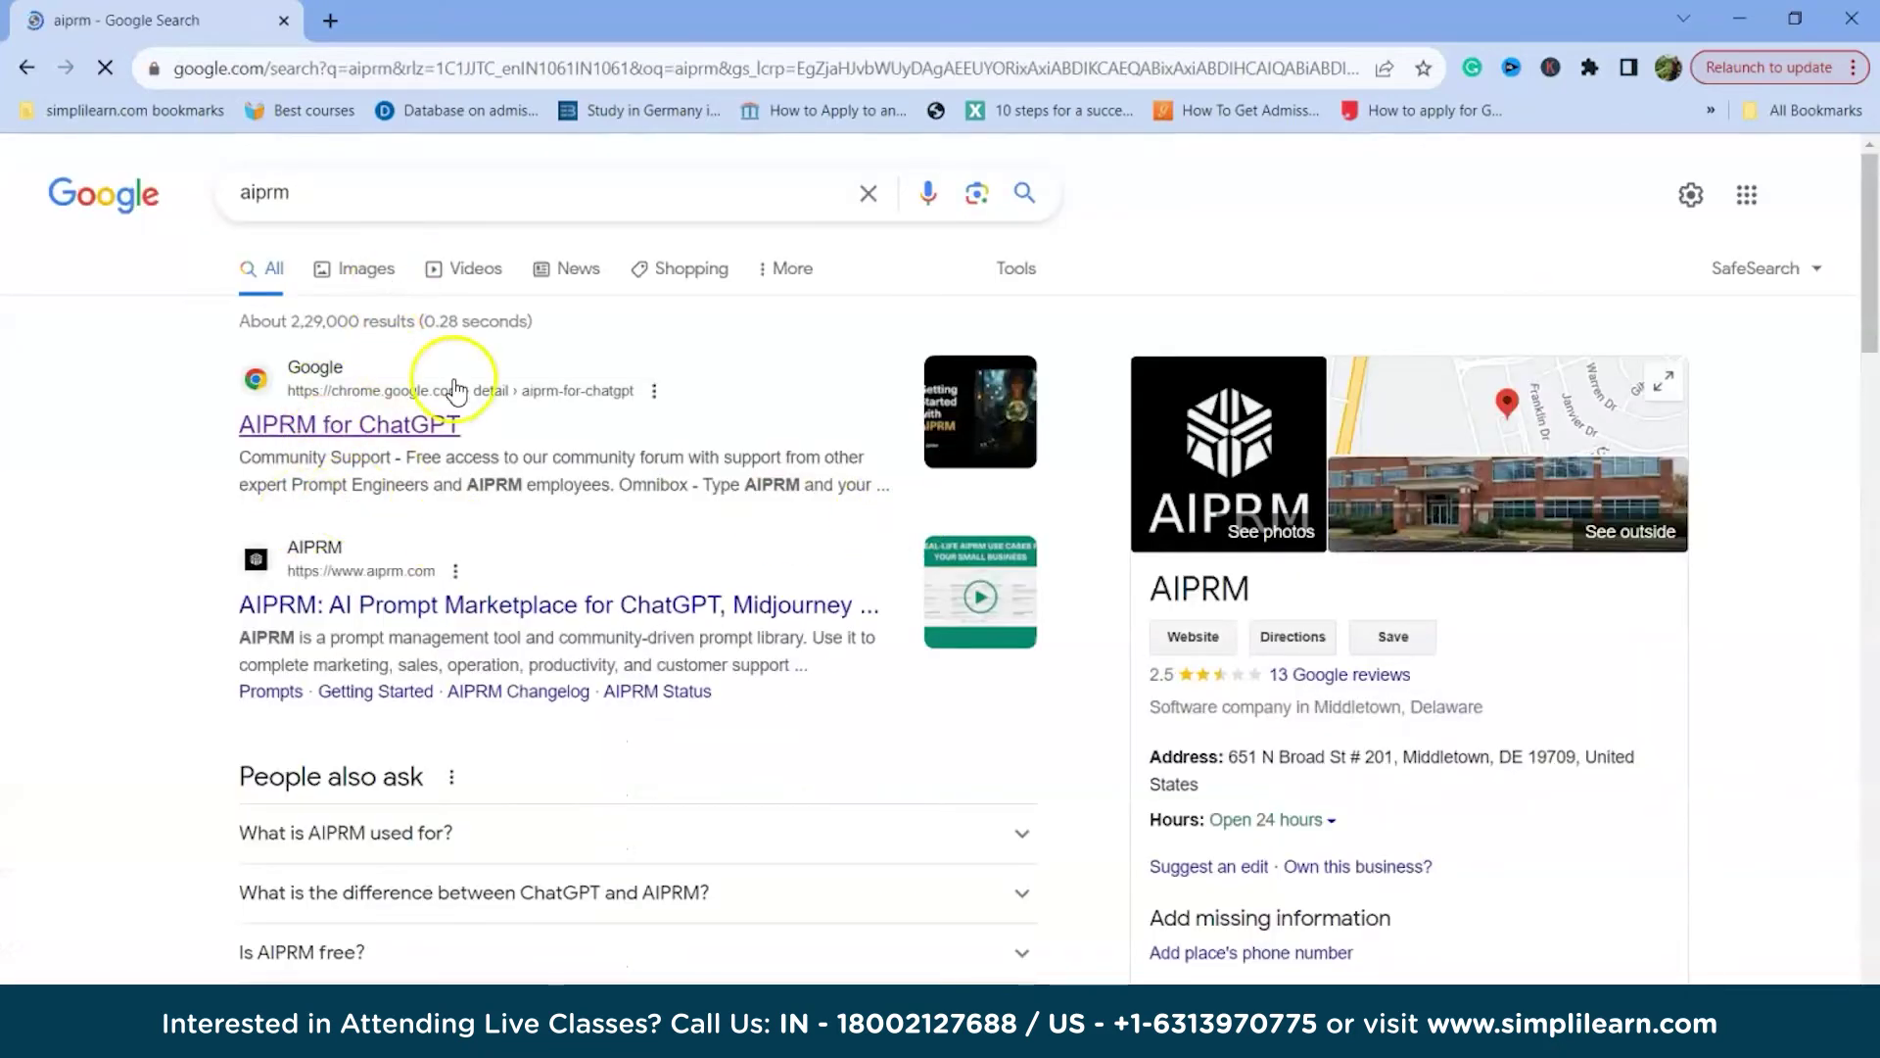
click(372, 434)
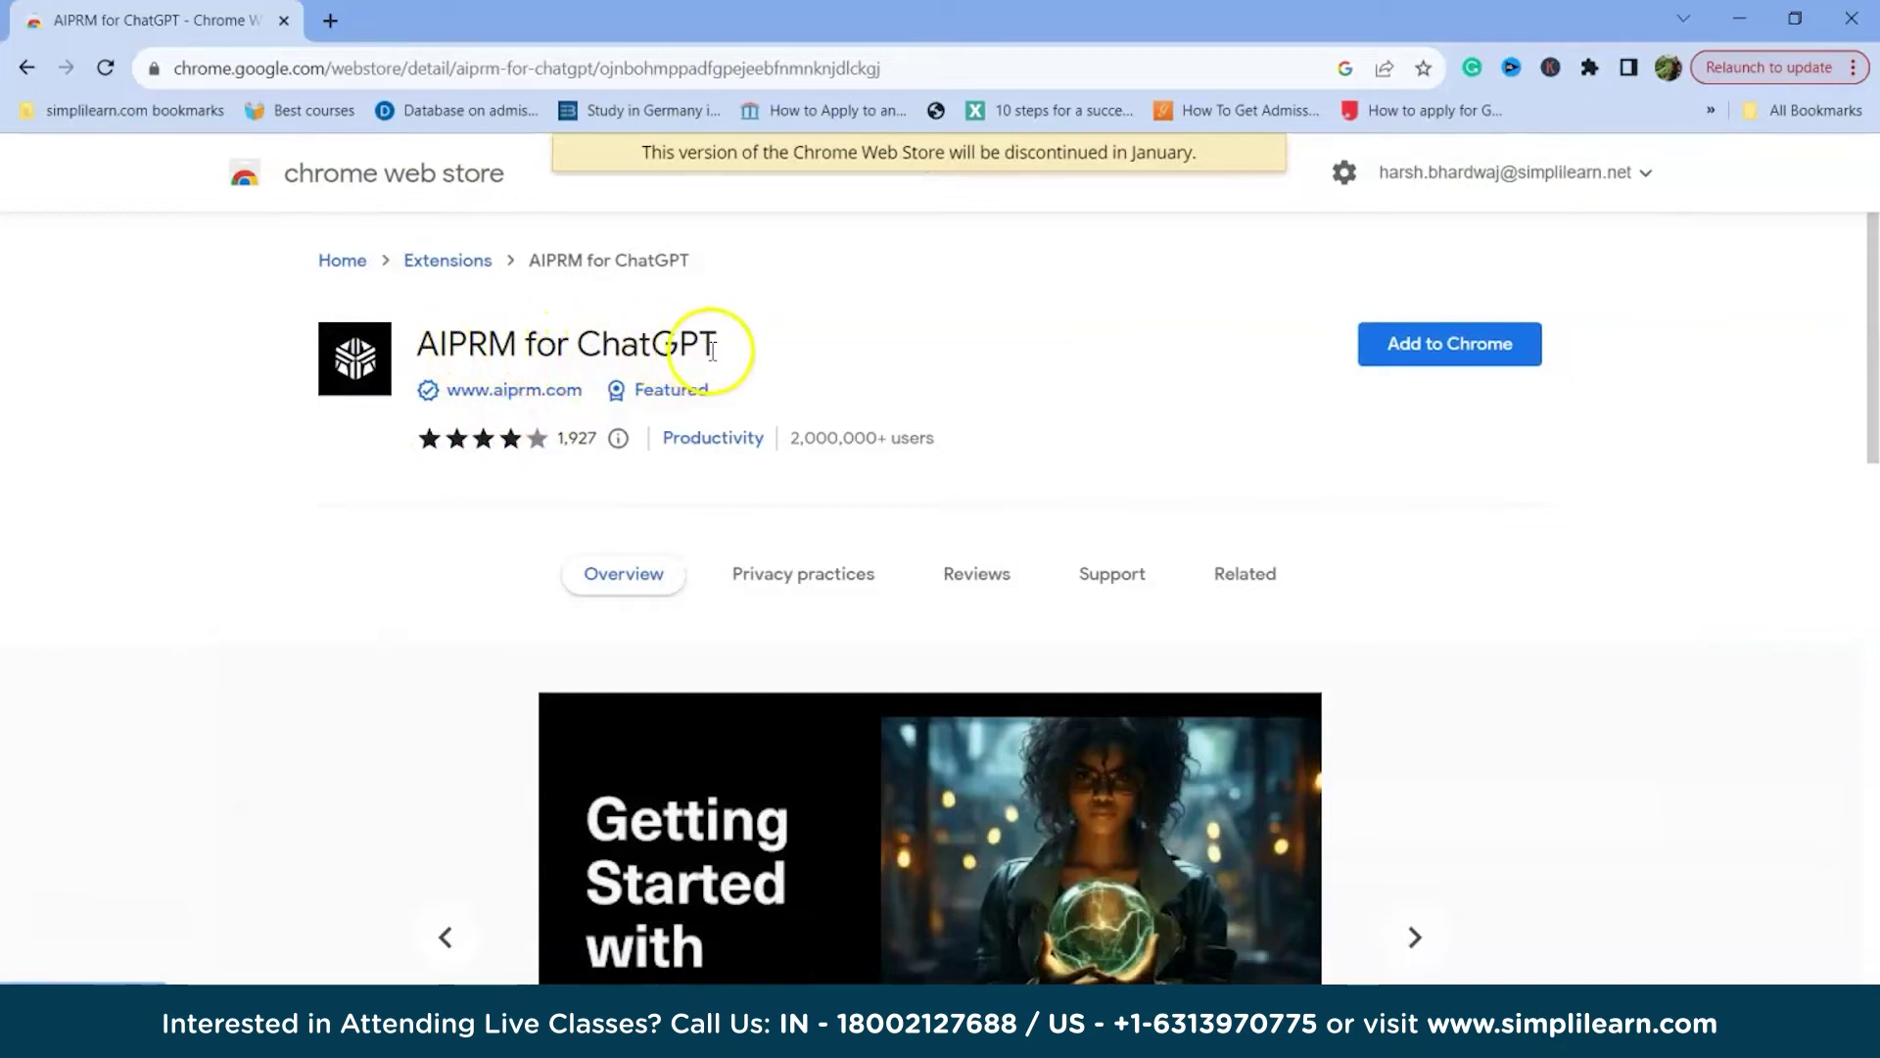
click(1450, 356)
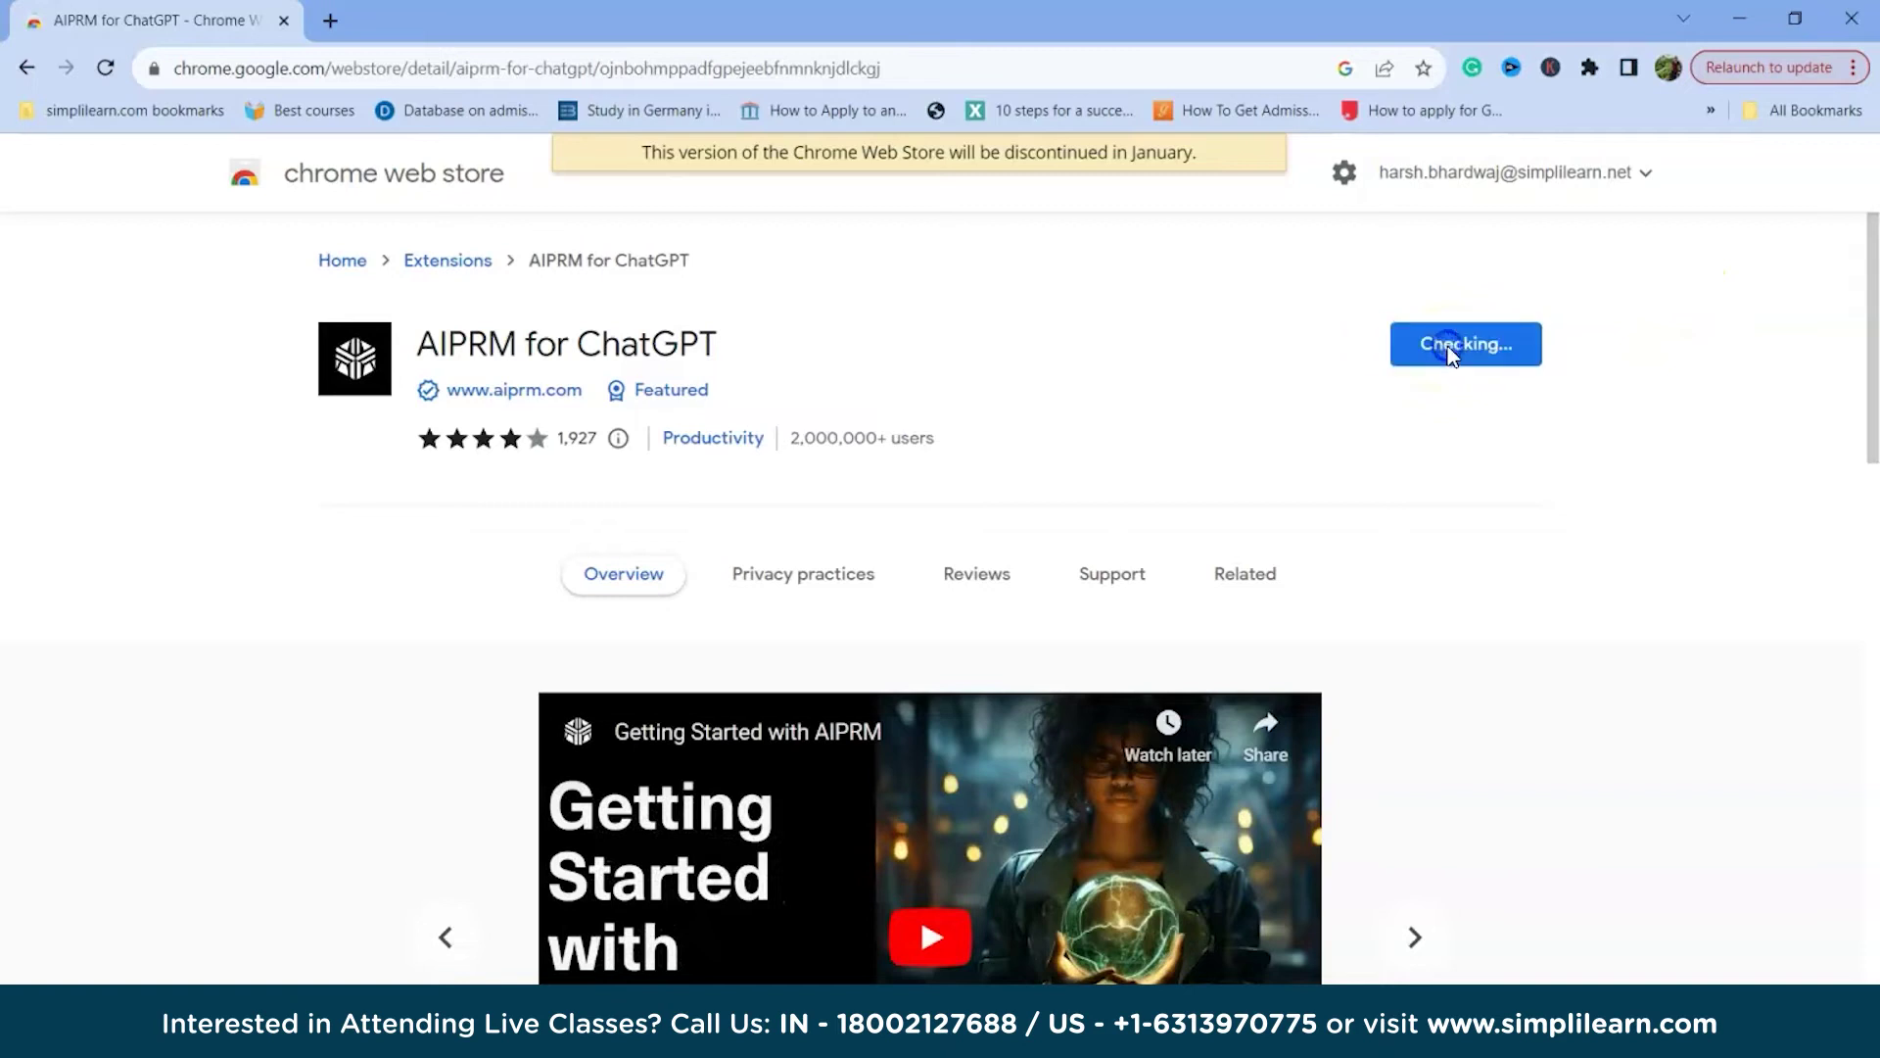
click(989, 277)
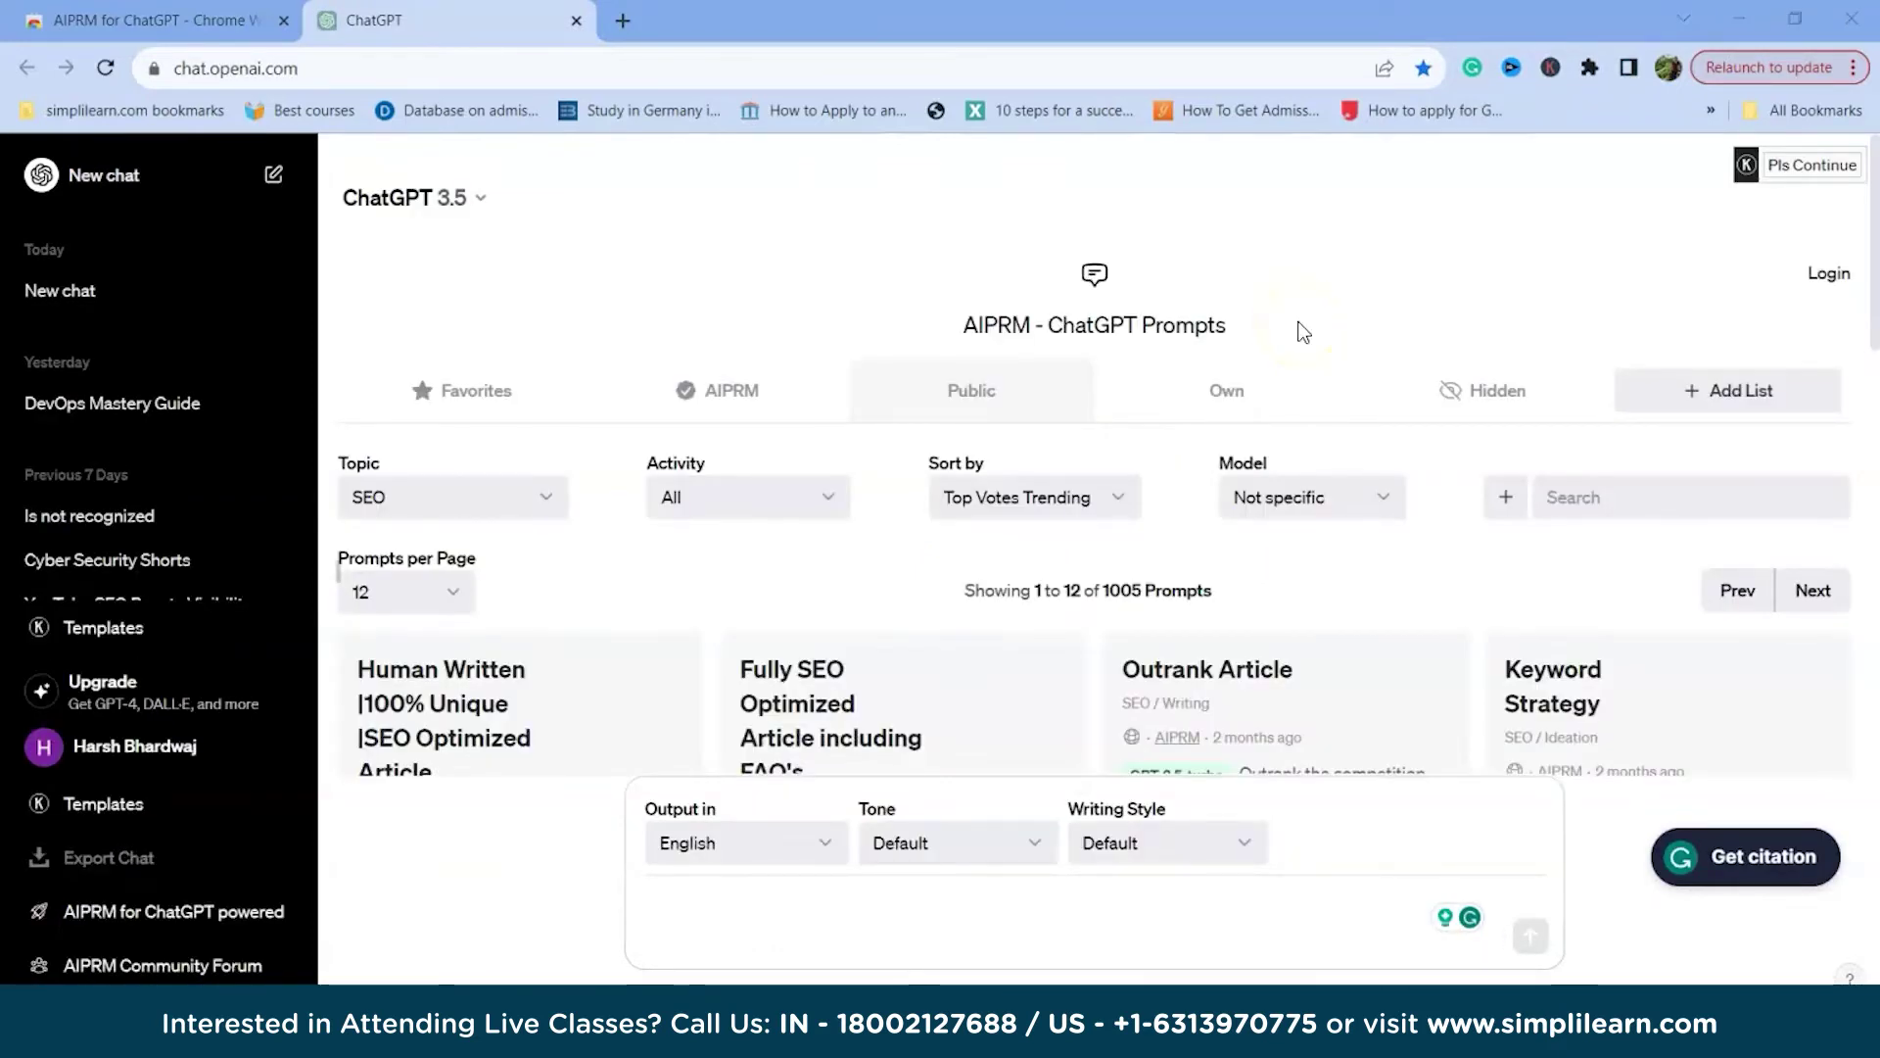
Step: Look through the public SEO prompt cards in the AIPRM library in ChatGPT, including the Keyword Strategy prompt
click(782, 541)
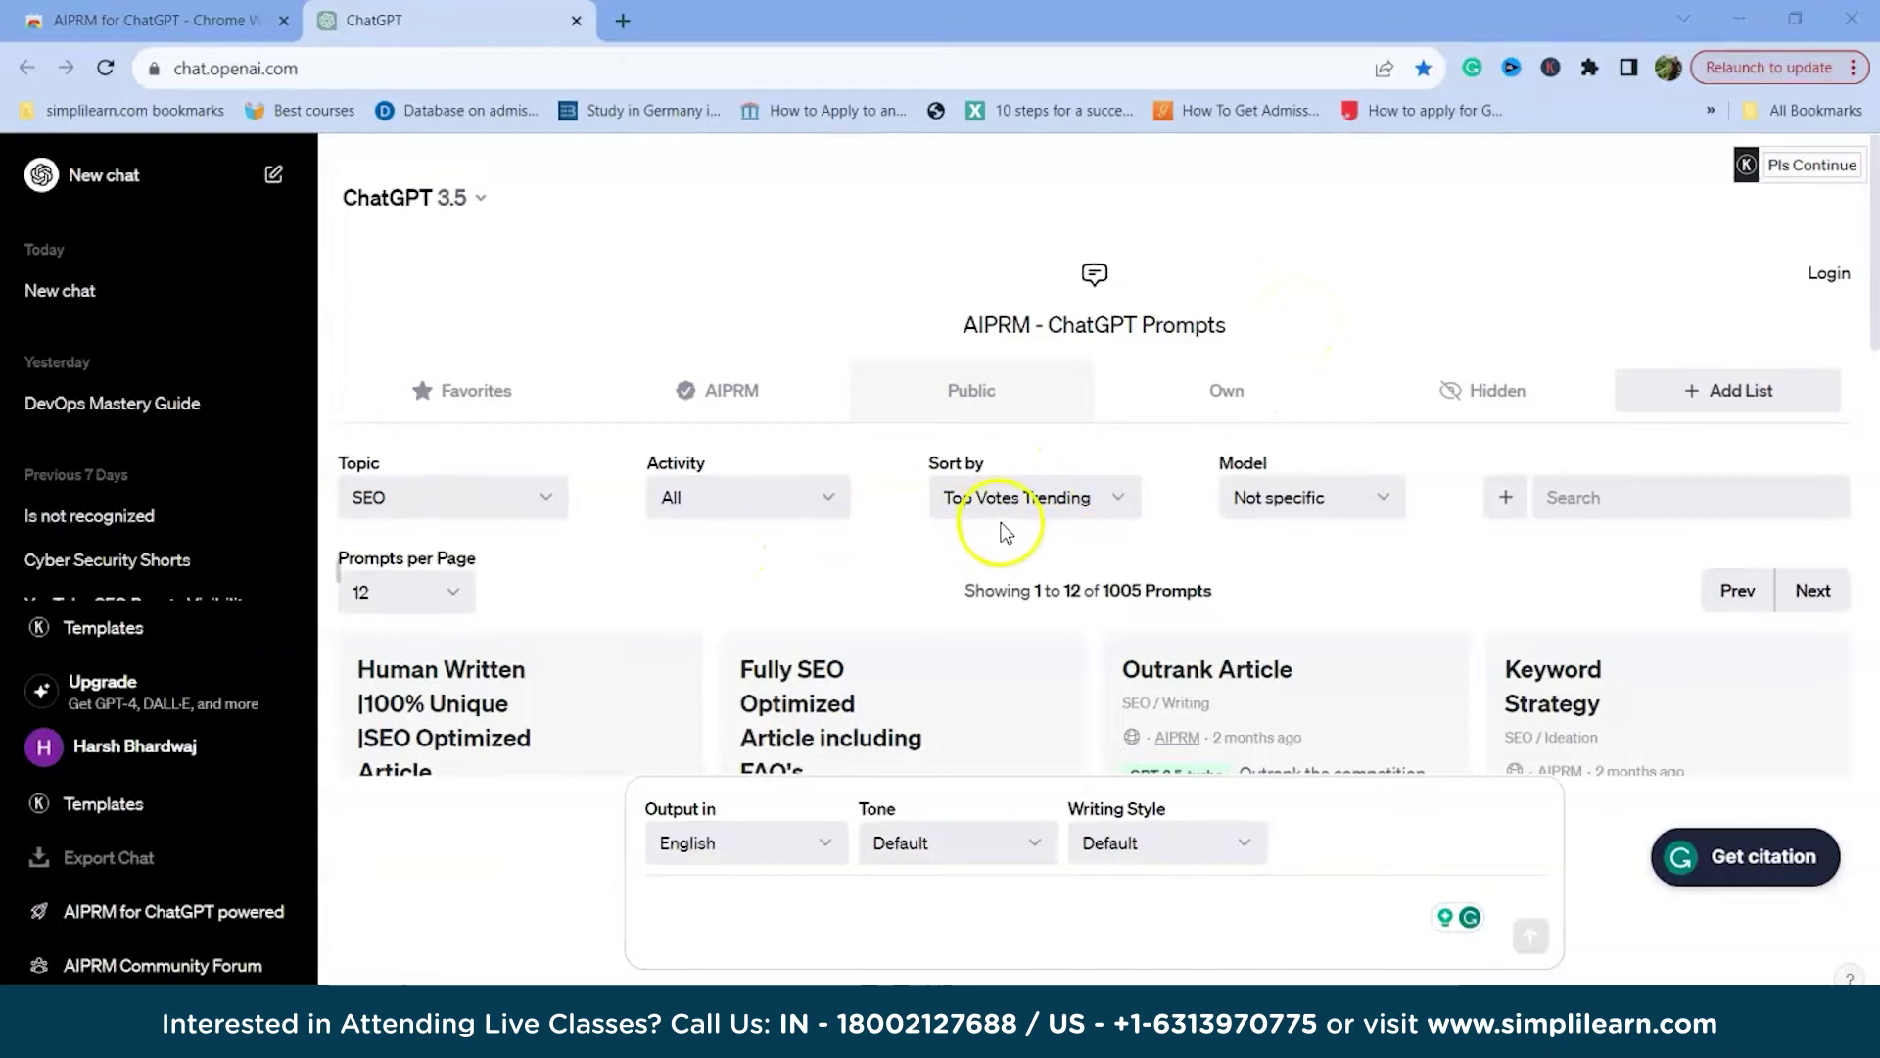
scroll(727, 624, down, 3)
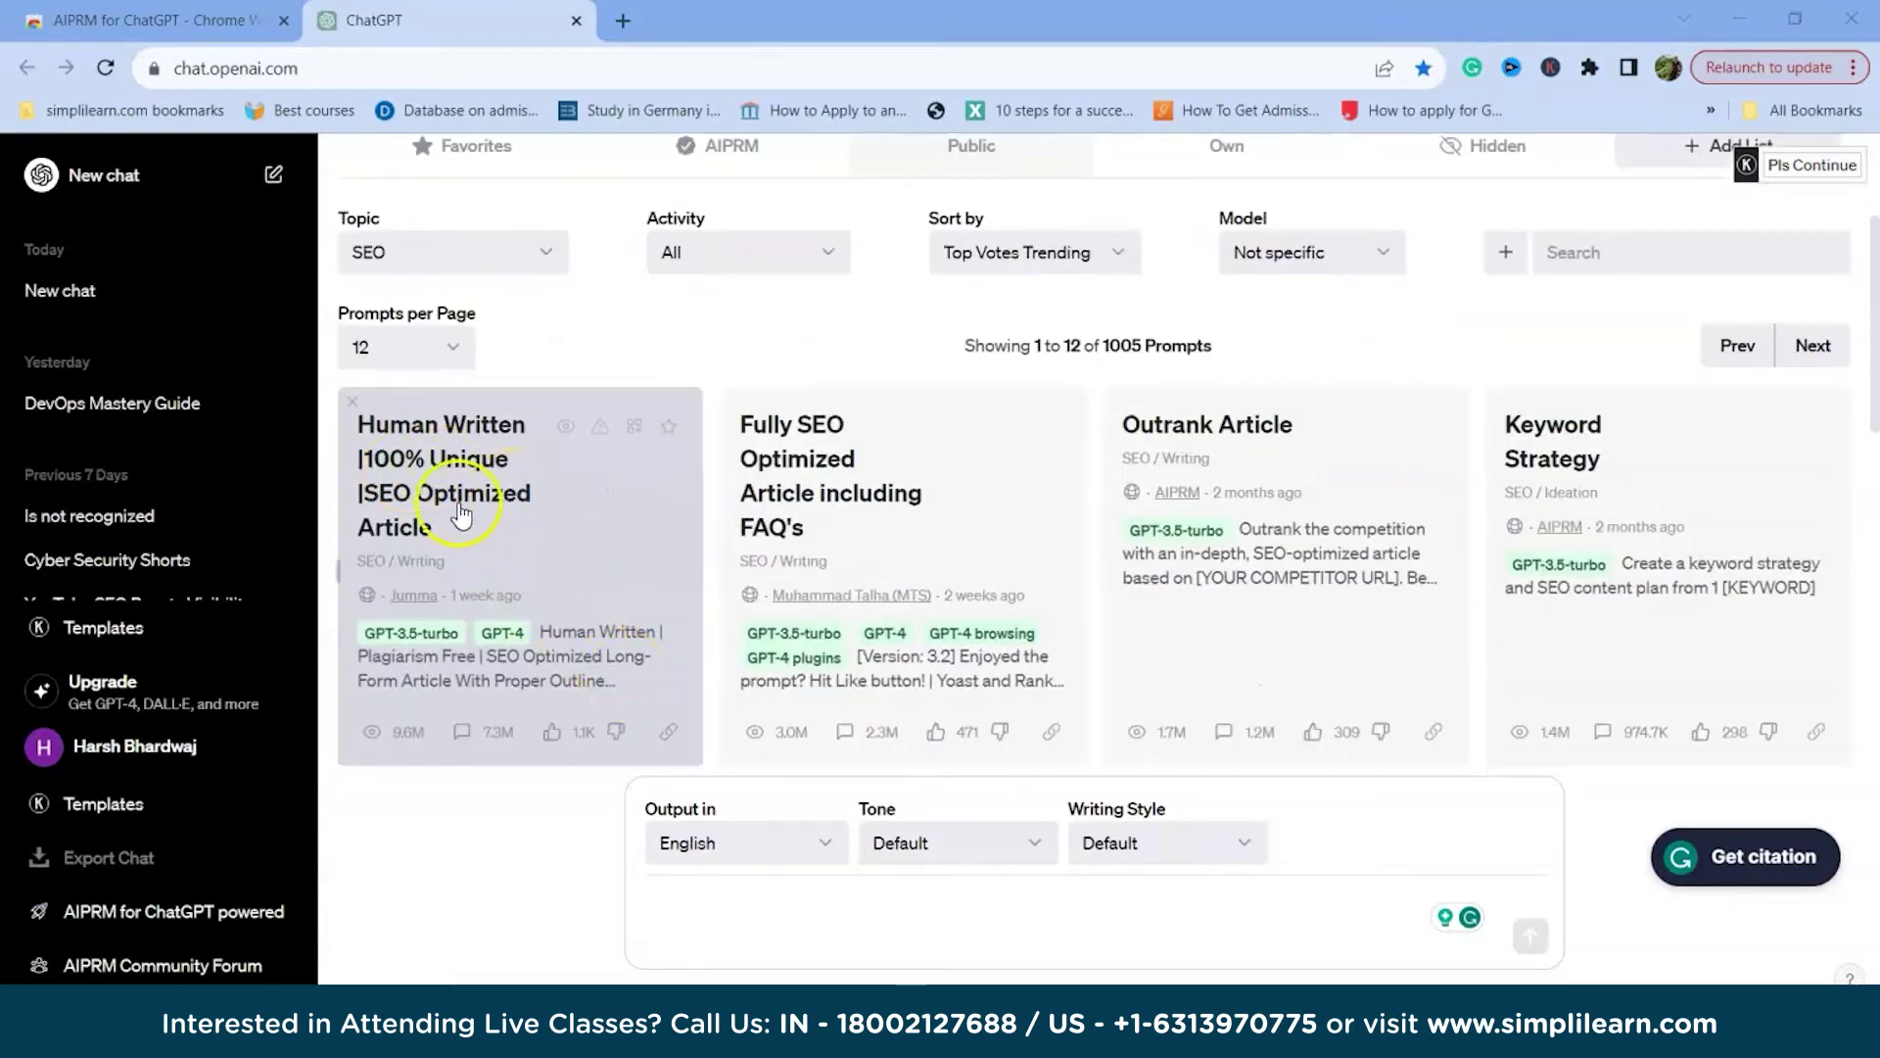
scroll(1366, 585, down, 10)
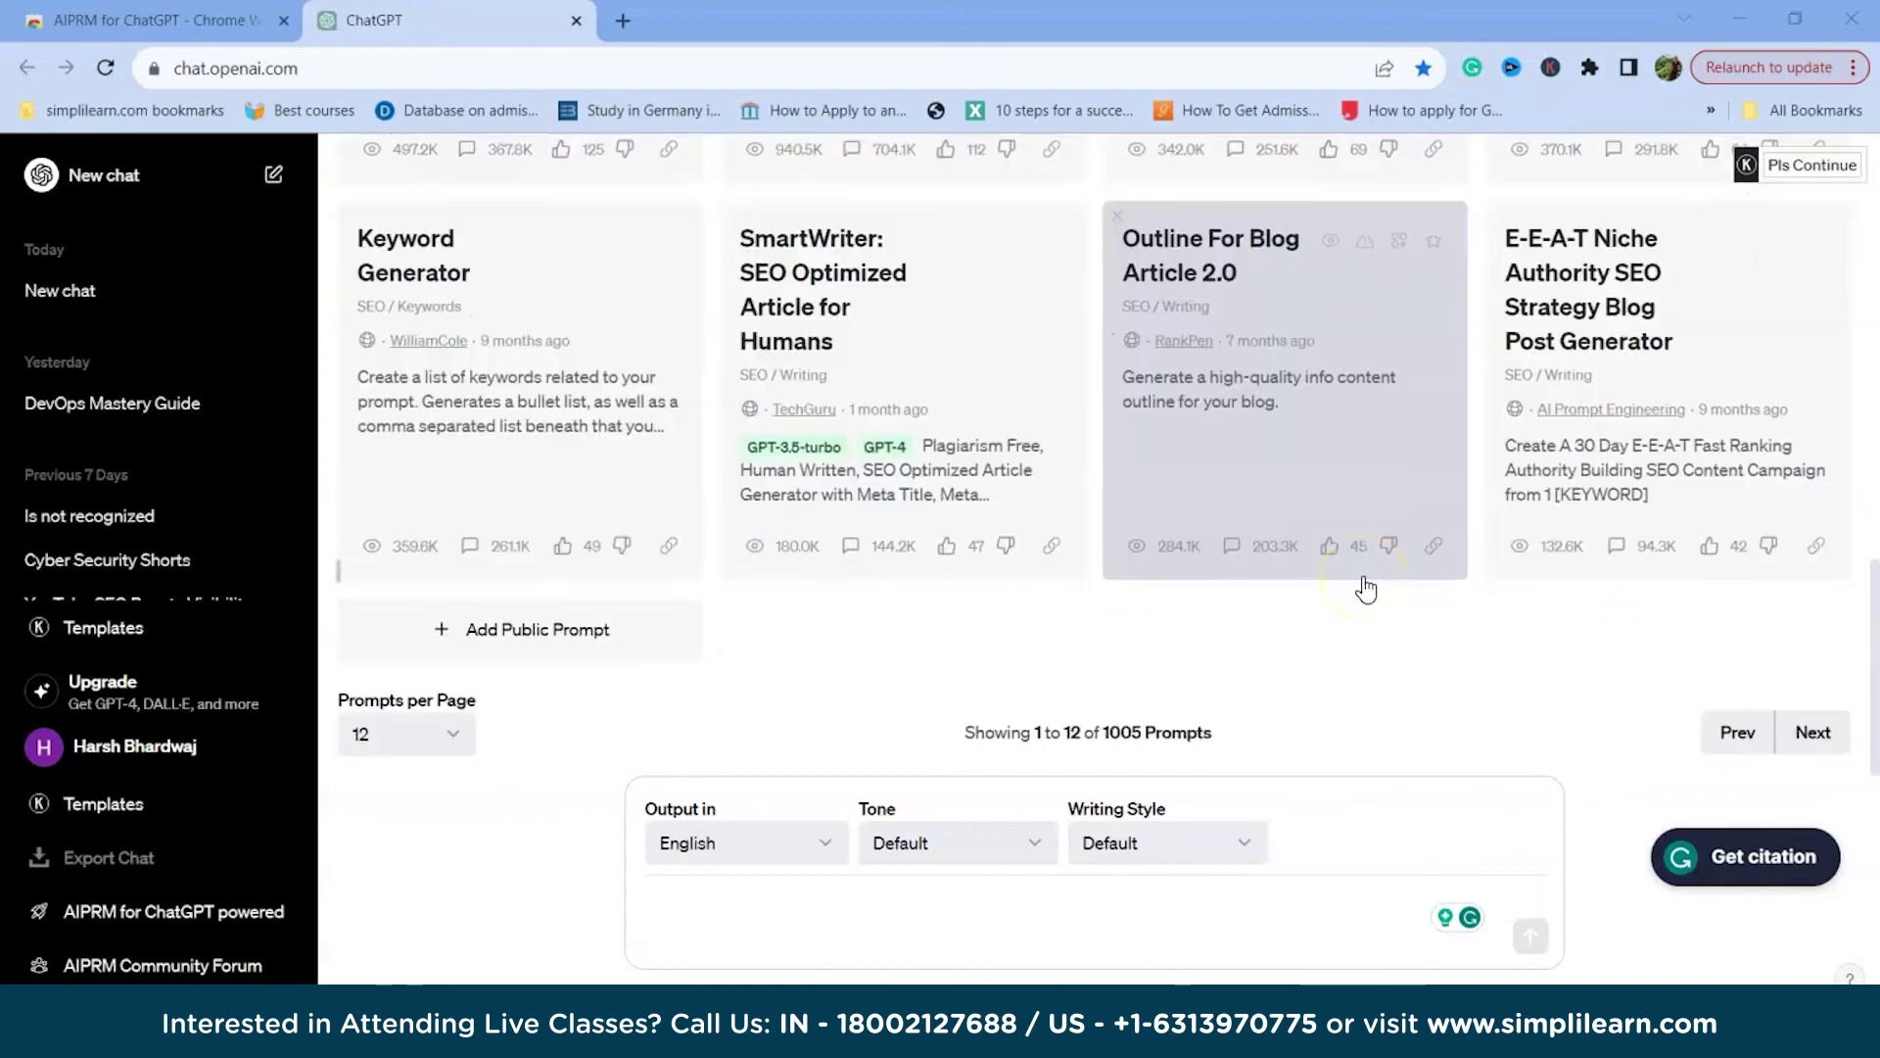
scroll(1365, 587, up, 8)
scroll(1365, 588, down, 4)
scroll(1365, 587, up, 10)
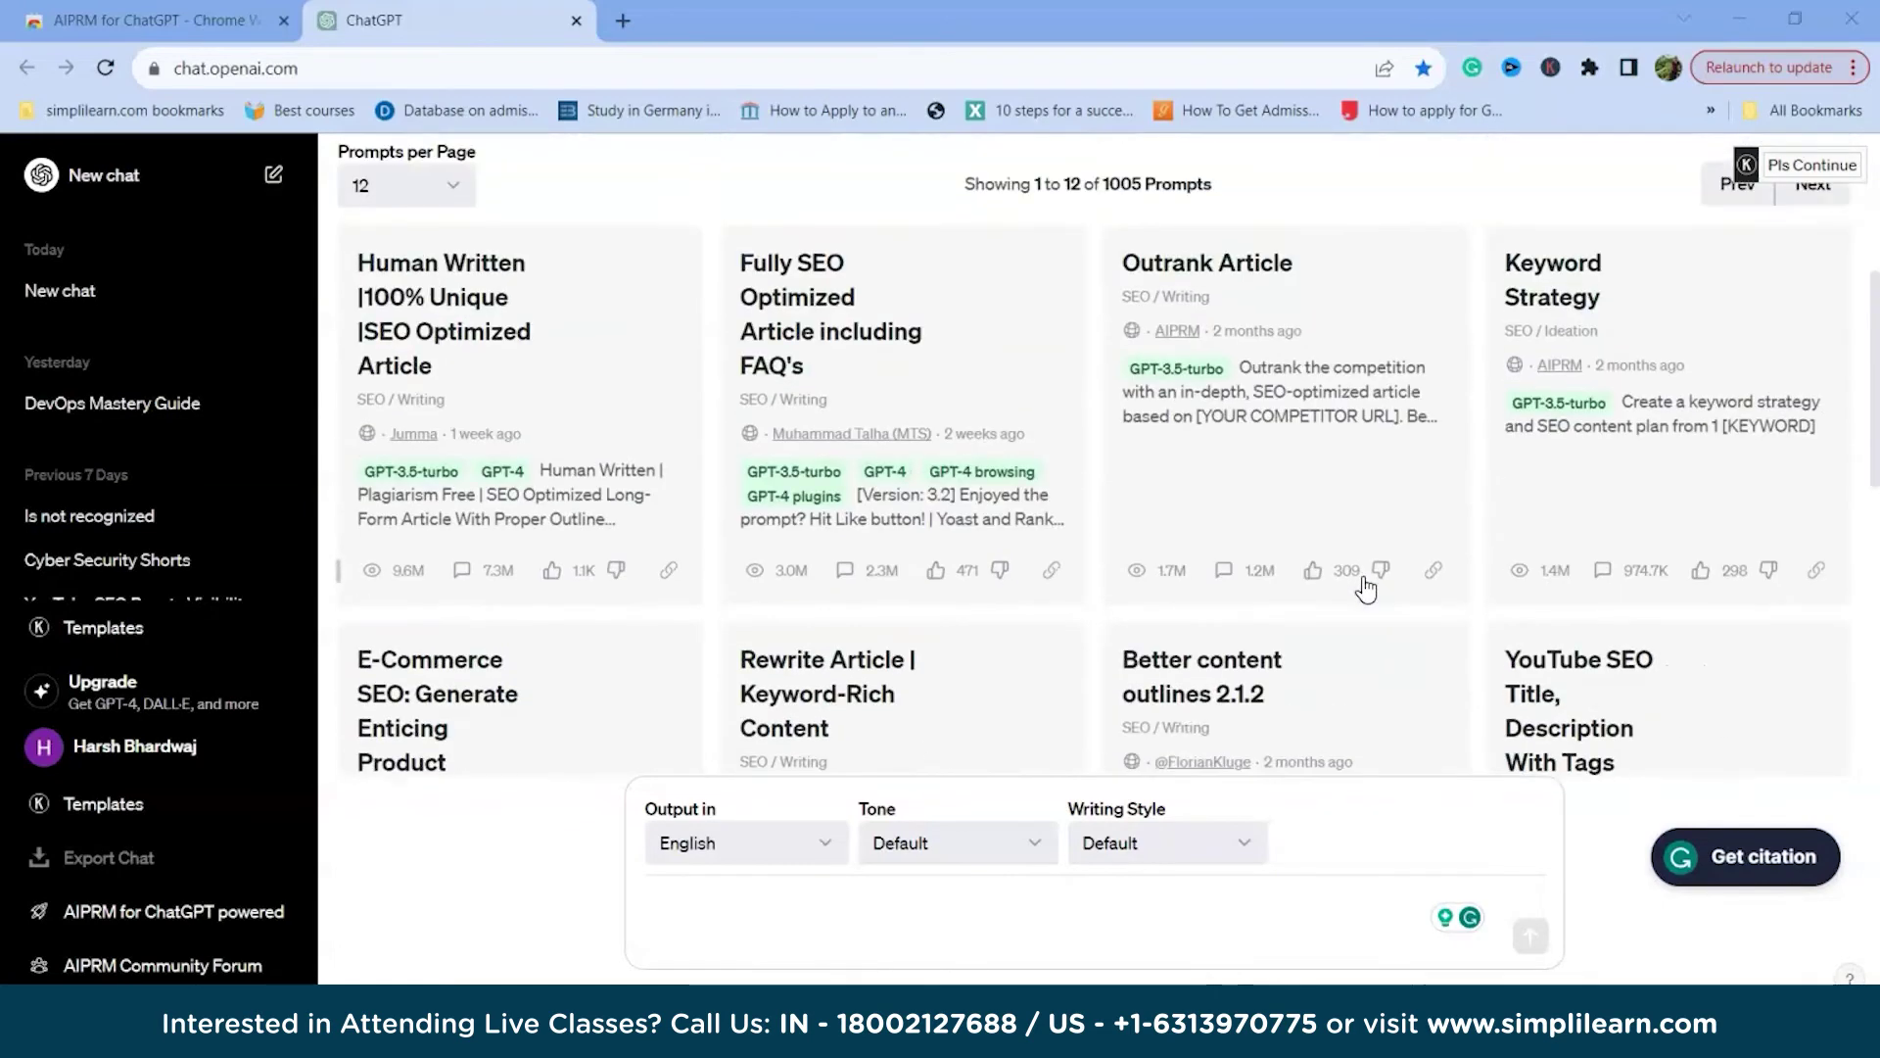
scroll(1366, 590, down, 7)
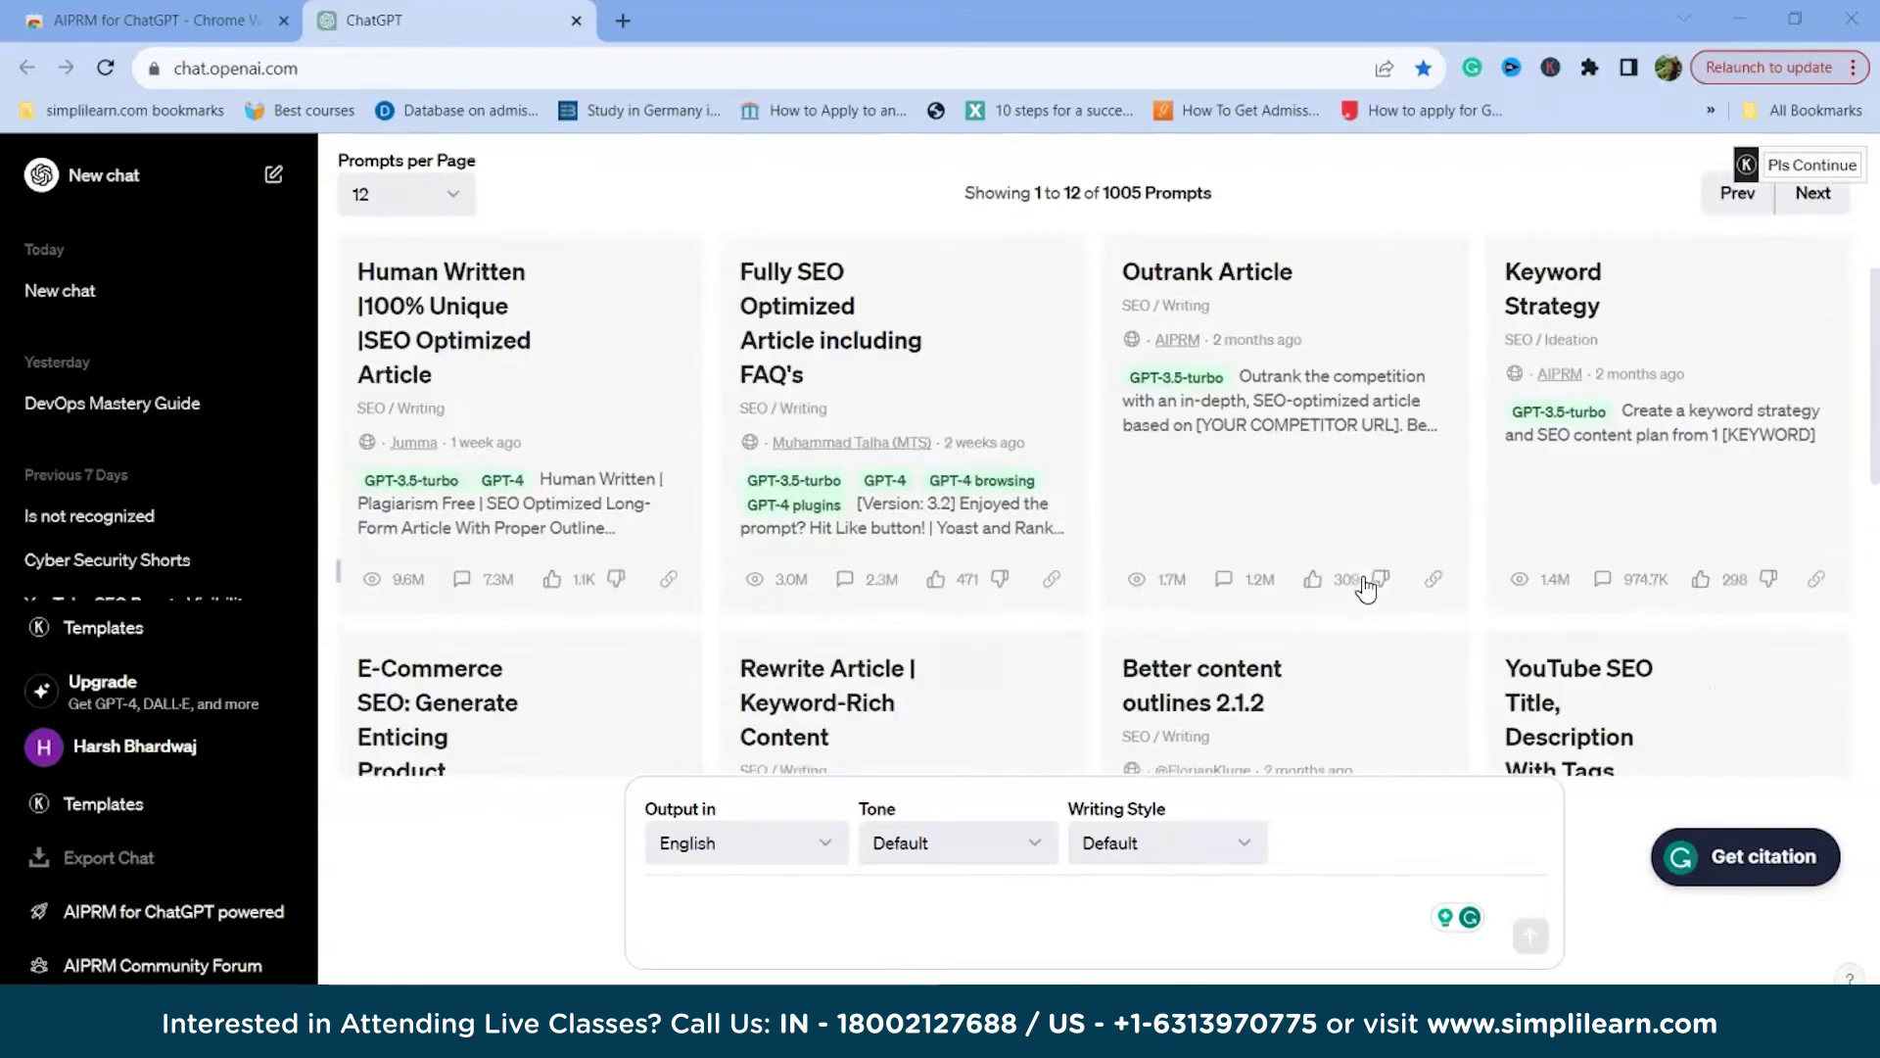
scroll(1365, 589, up, 7)
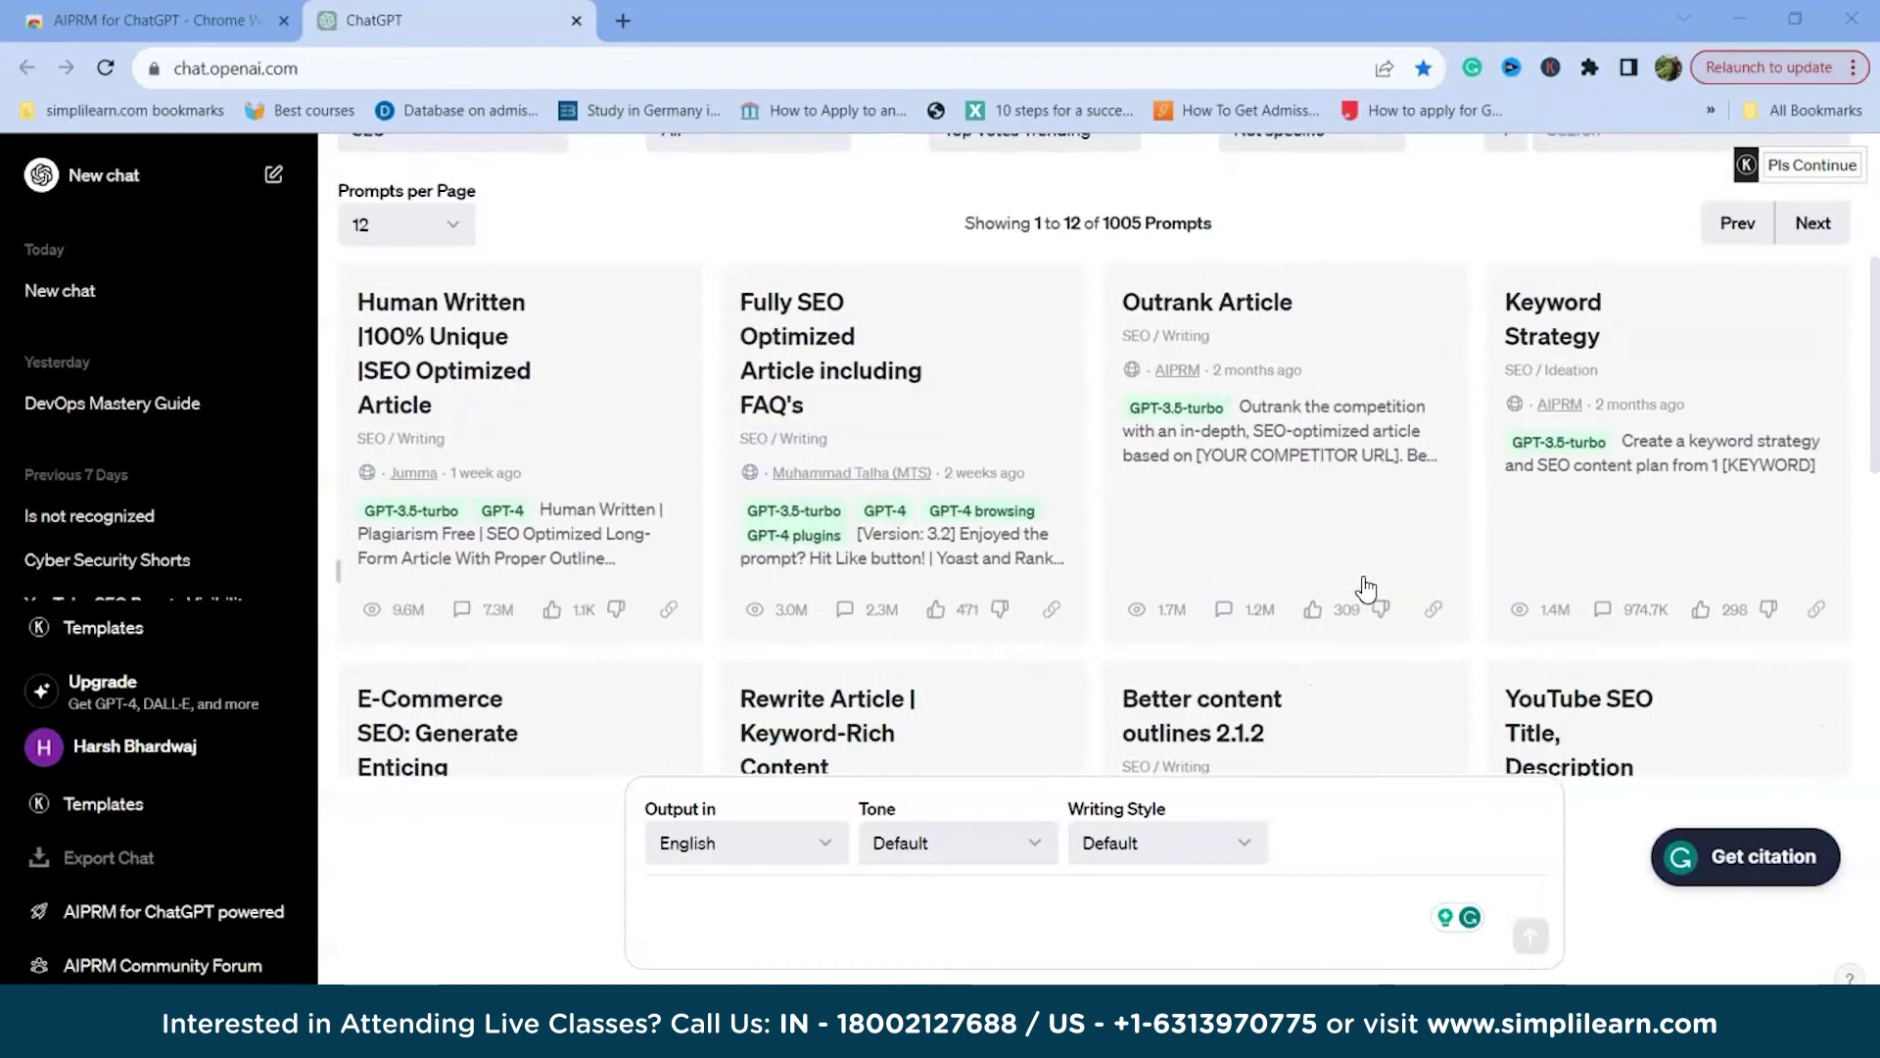
click(1600, 513)
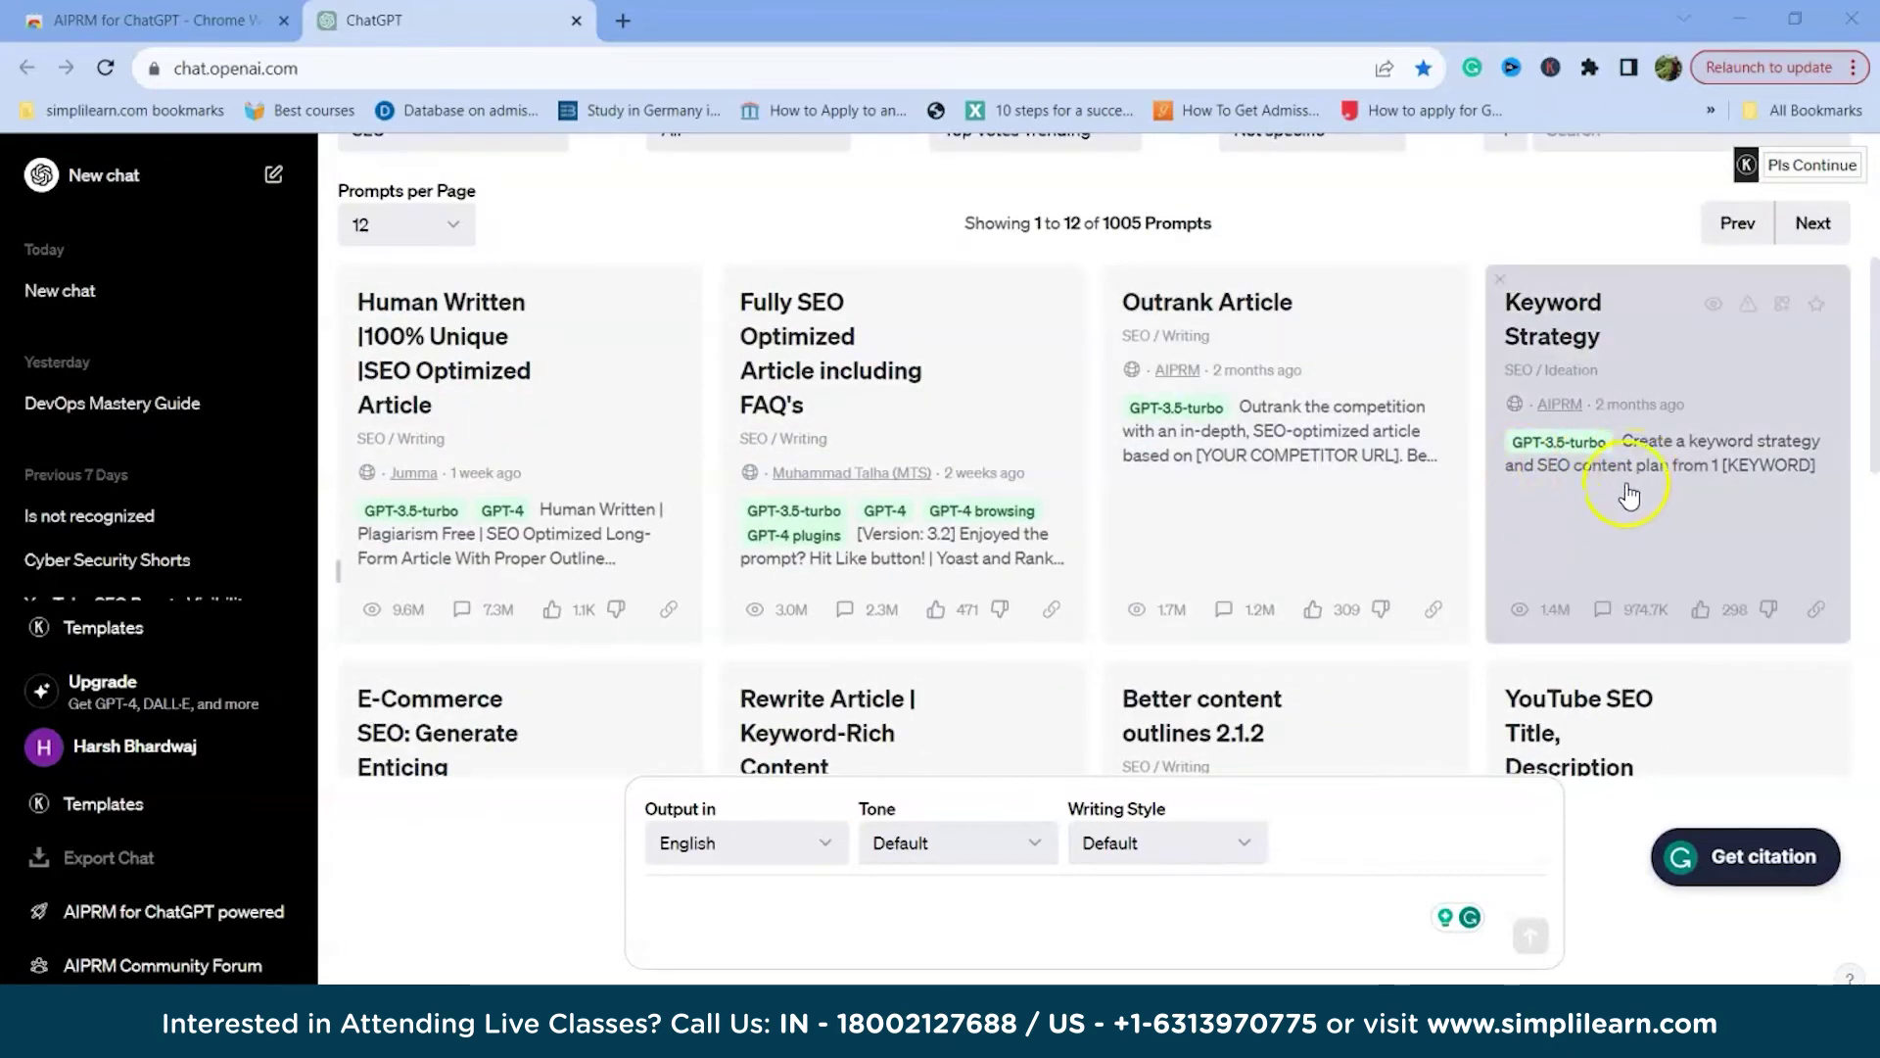
scroll(769, 462, up, 4)
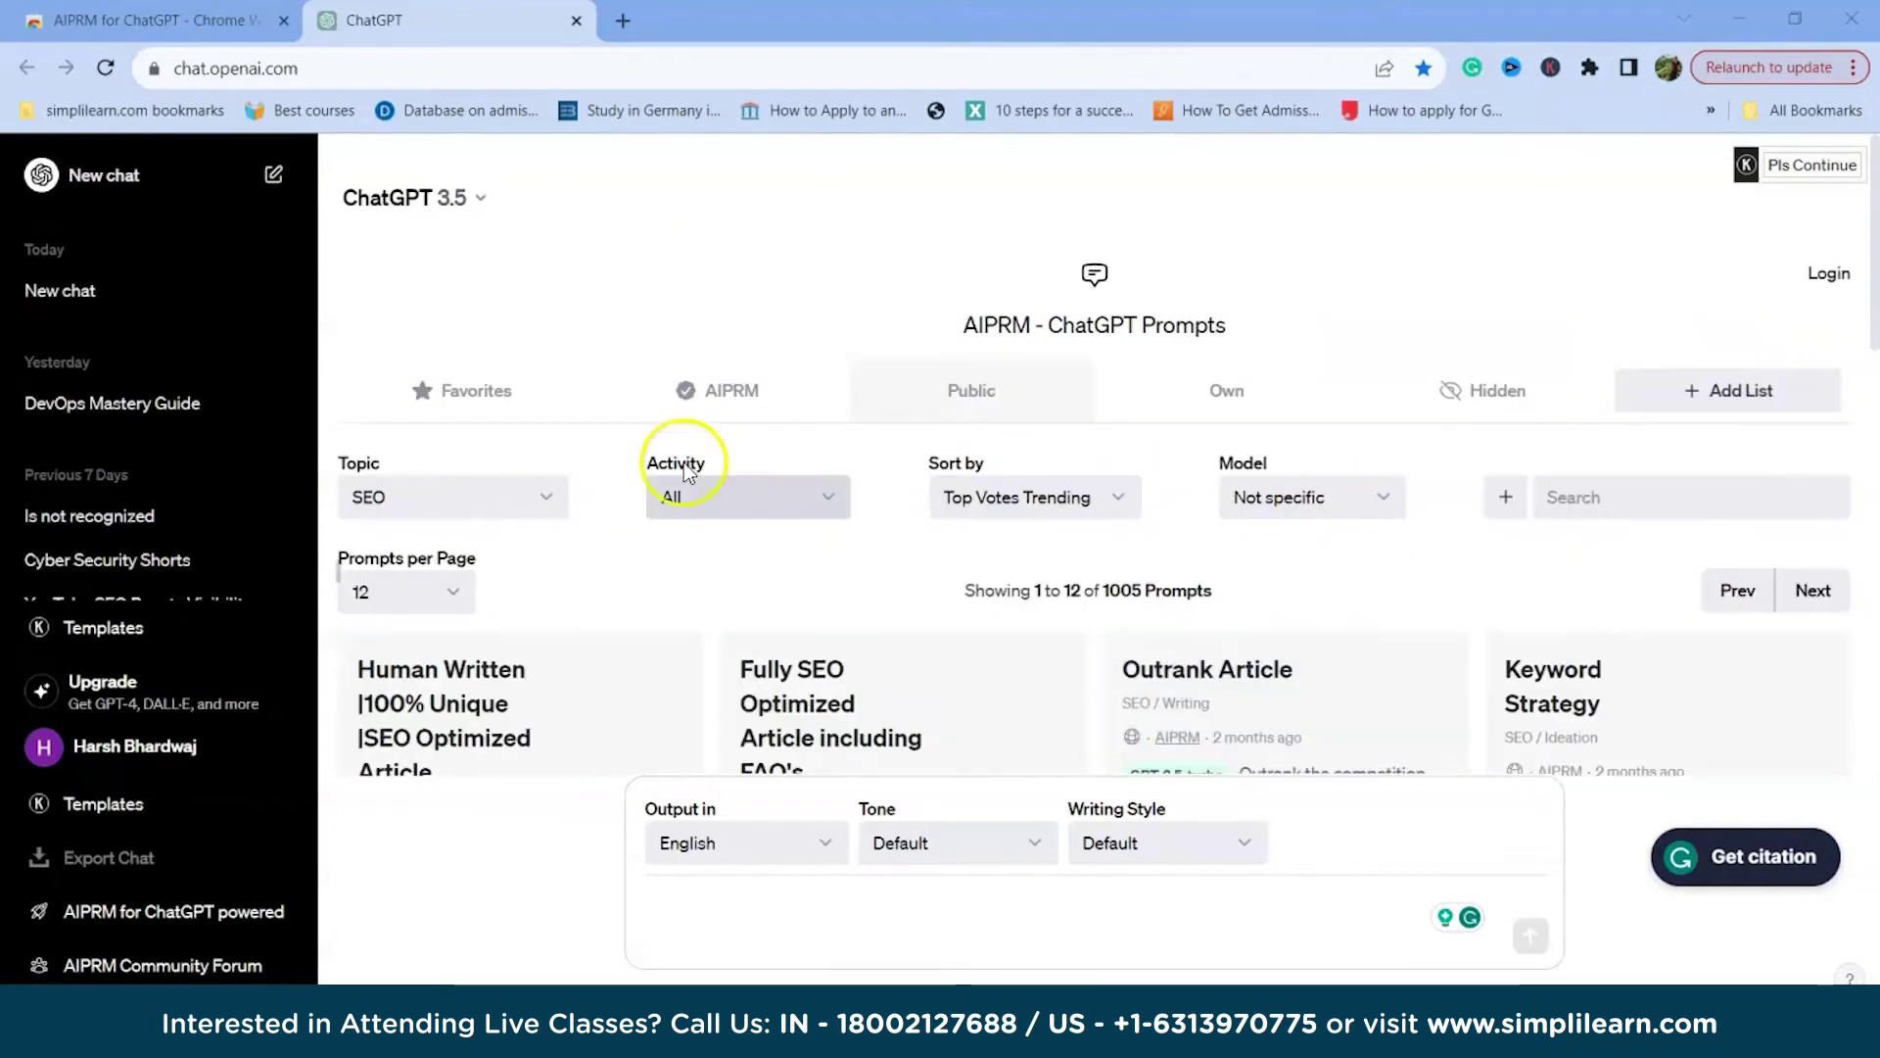
Step: Examine the available choices of the Topic, Activity, Sort by and Model filters without changing them
click(529, 495)
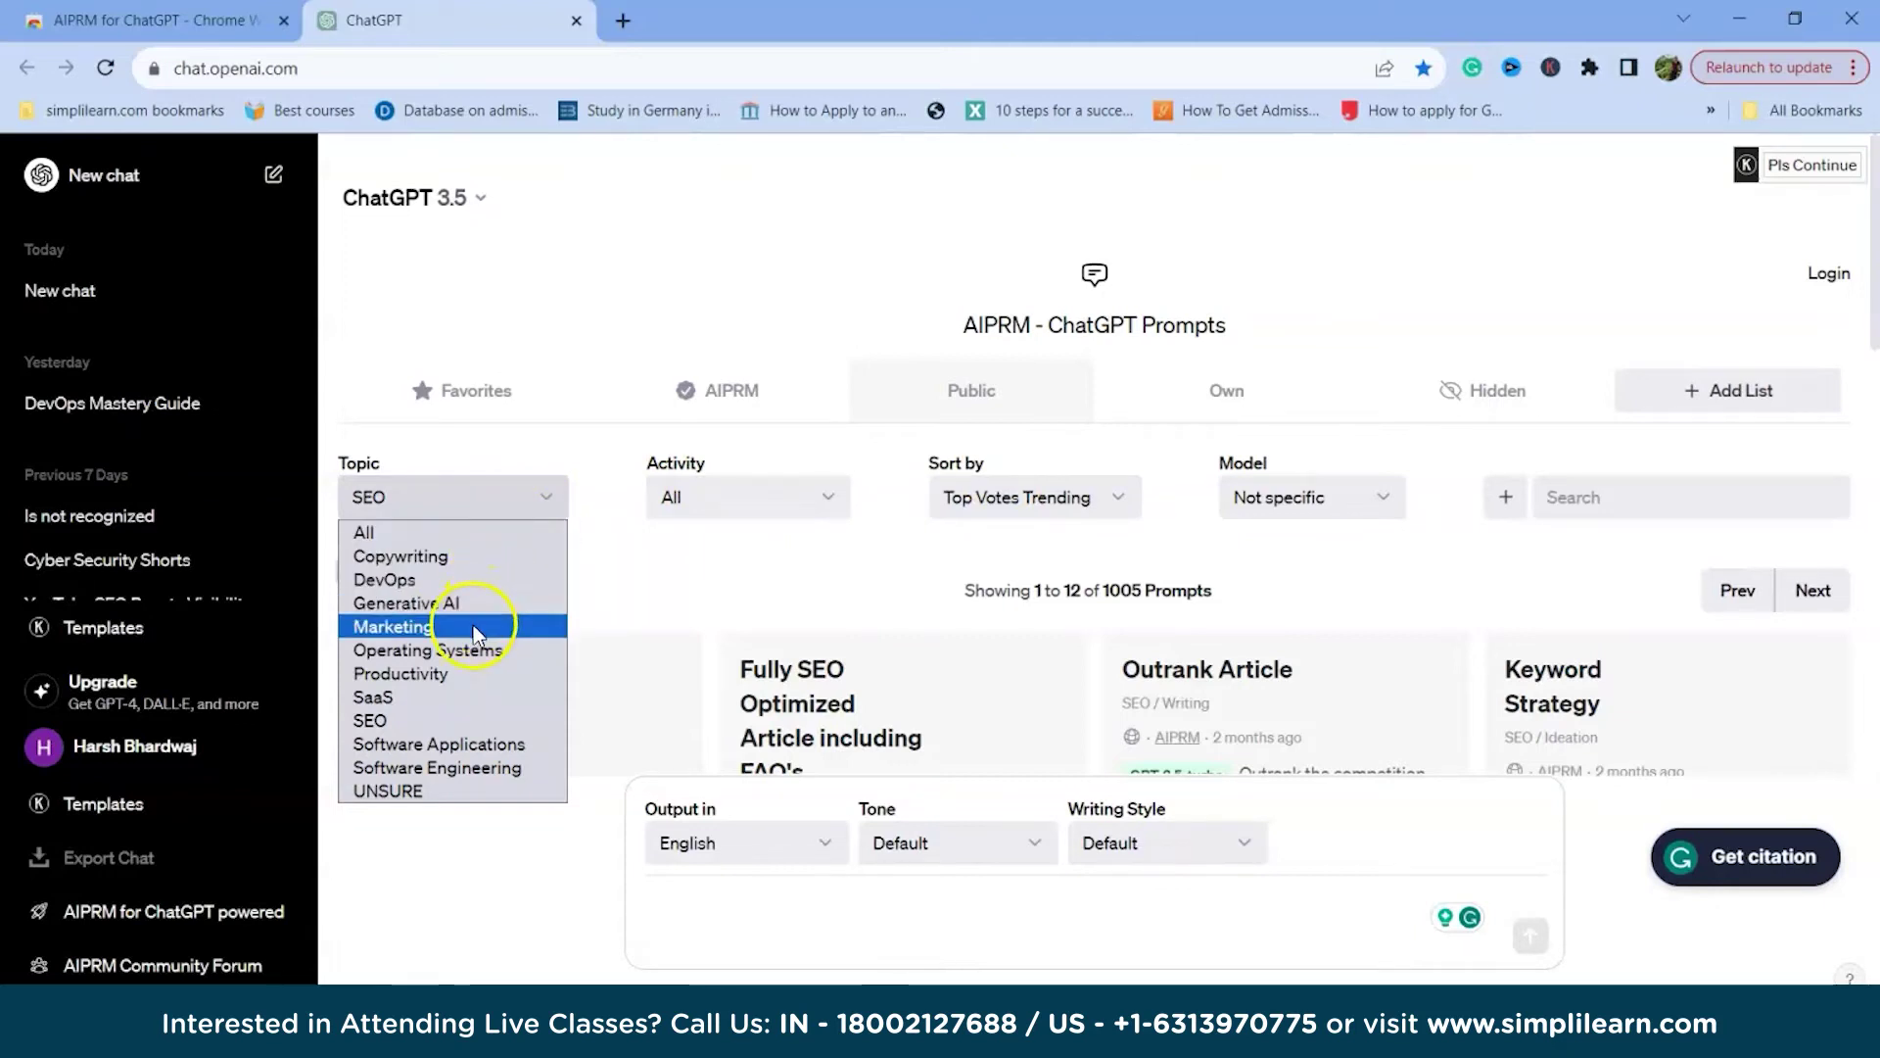
click(806, 480)
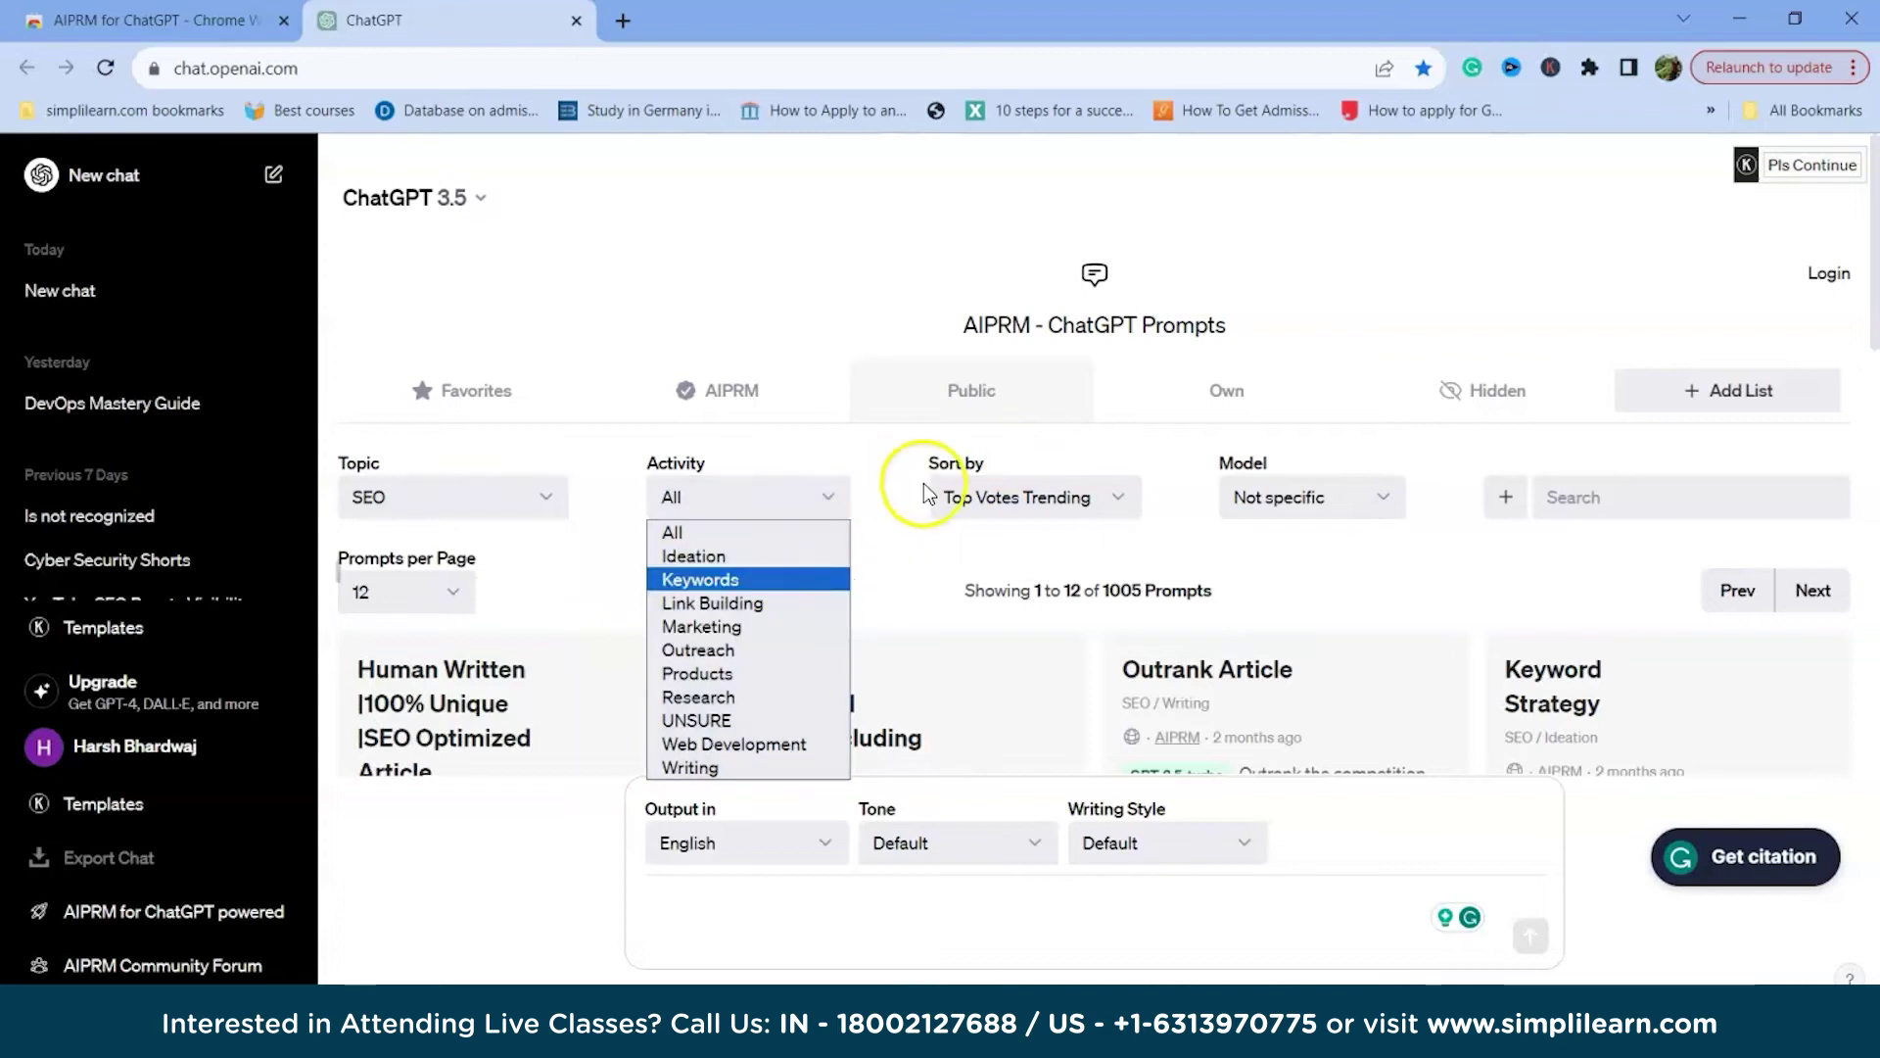
click(1202, 510)
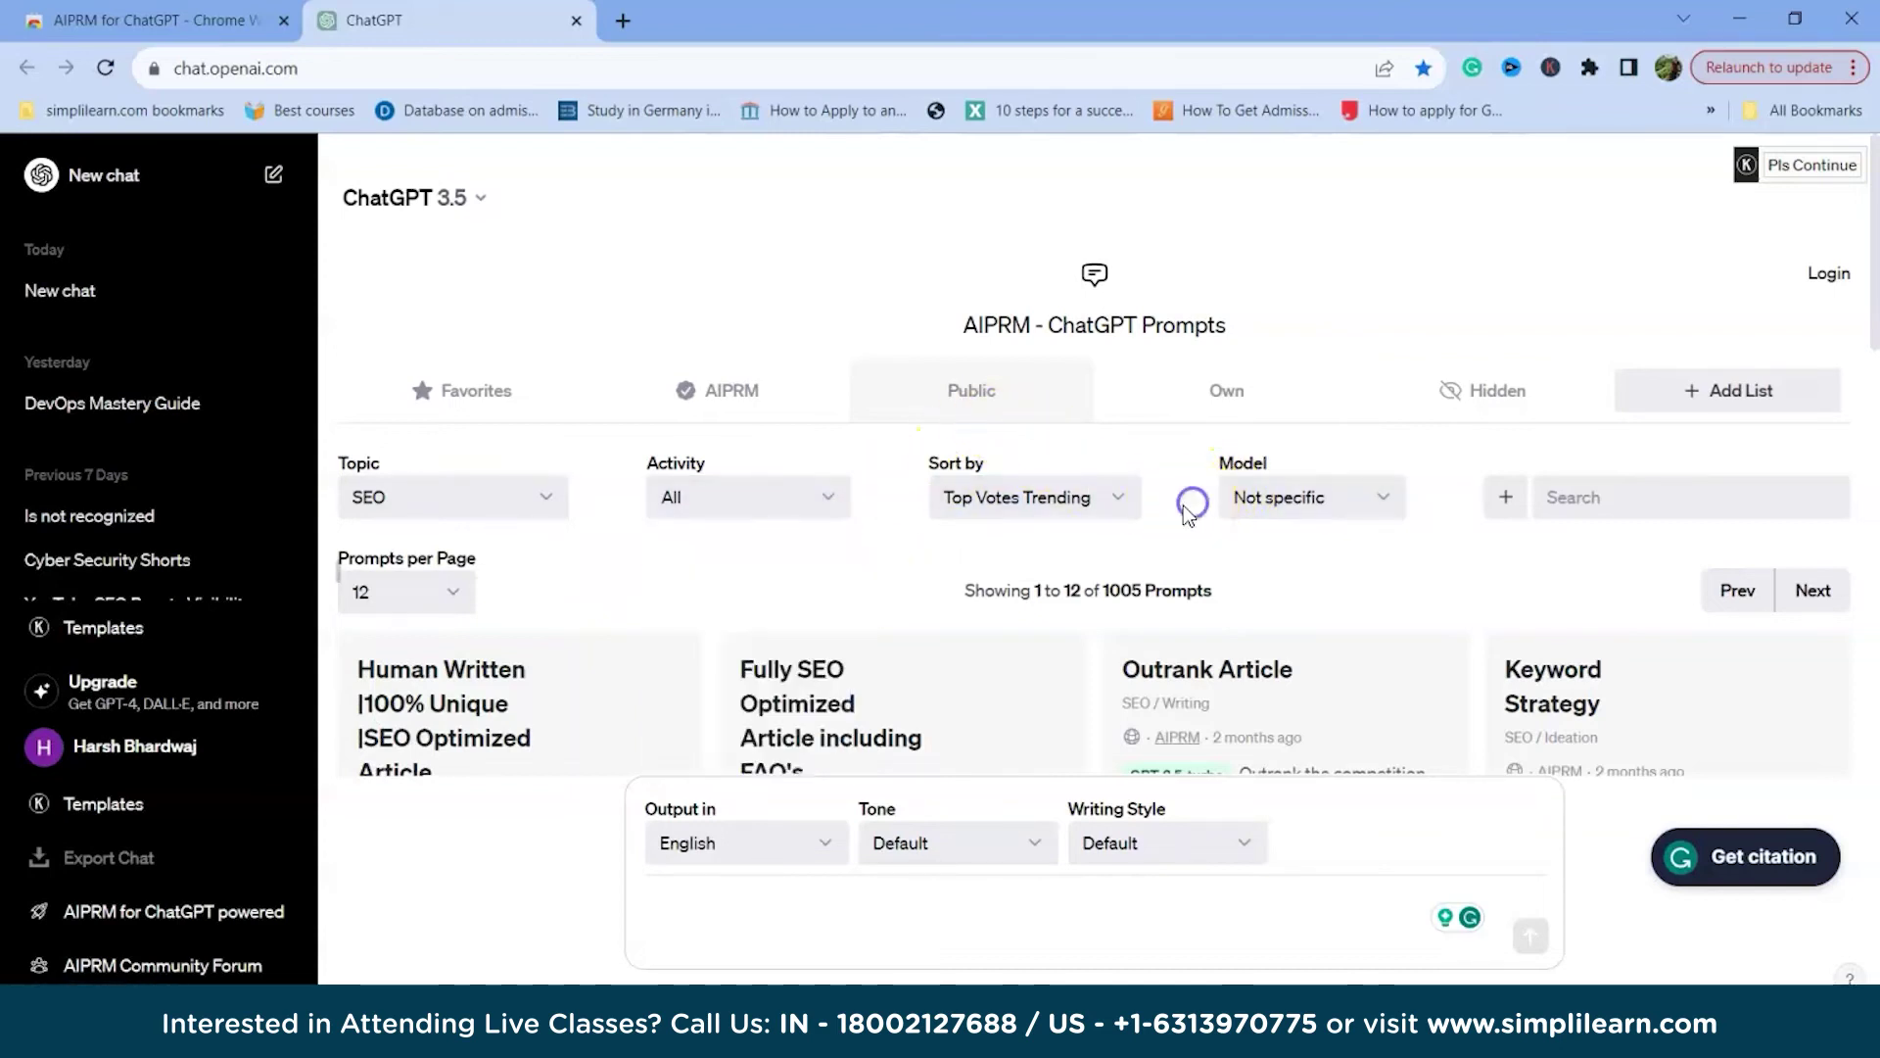
click(1118, 496)
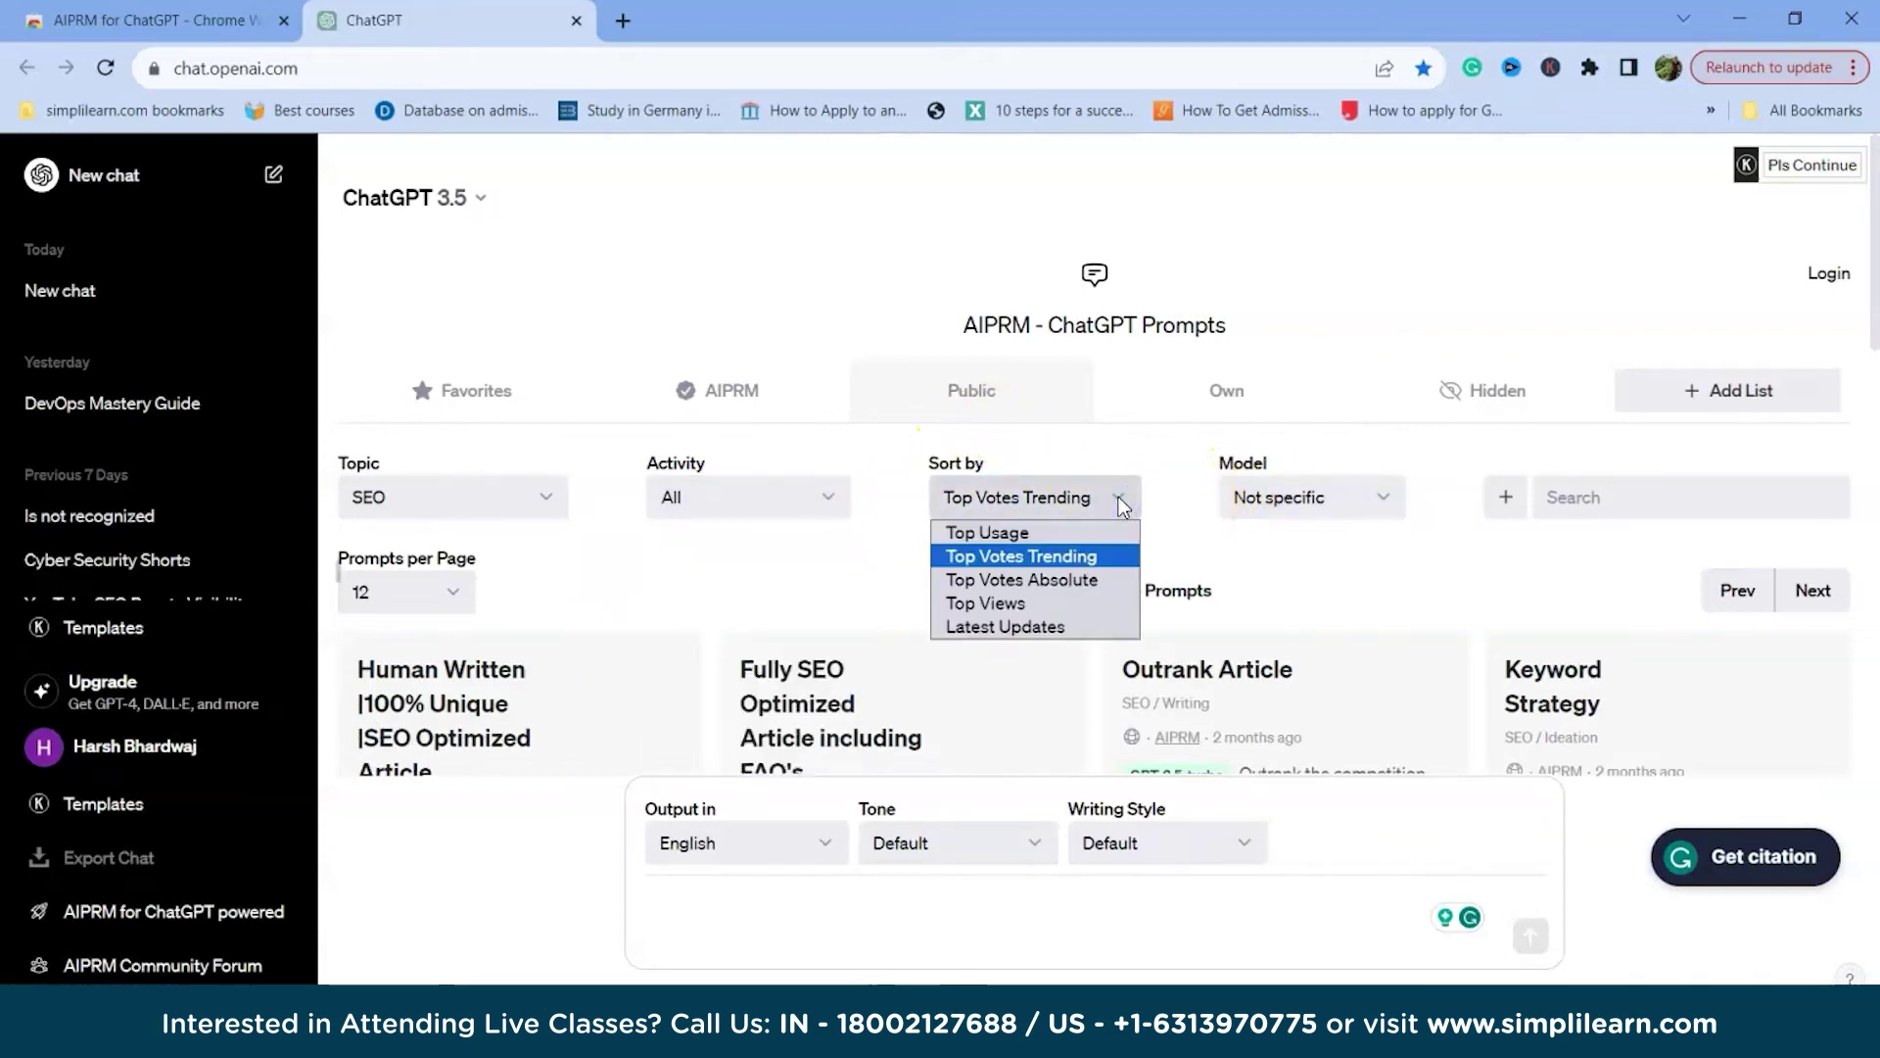
click(1163, 484)
click(1395, 495)
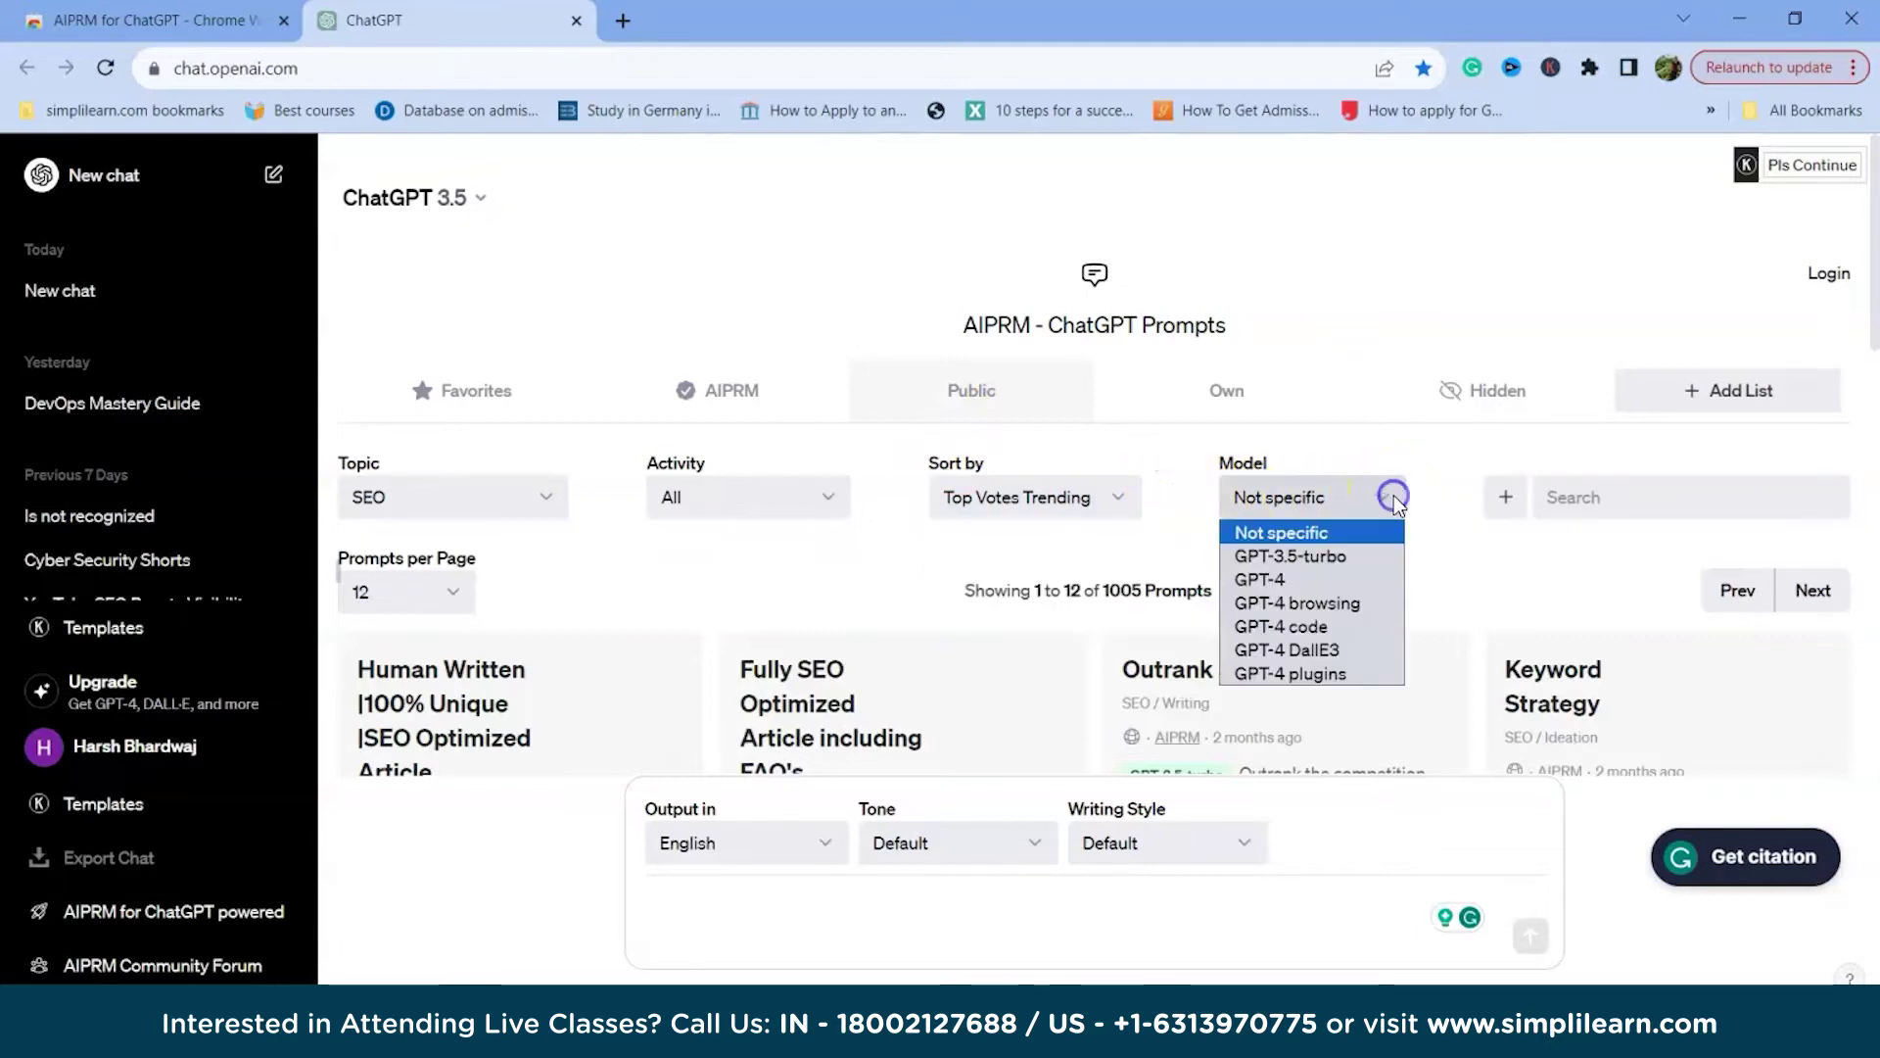
click(1163, 480)
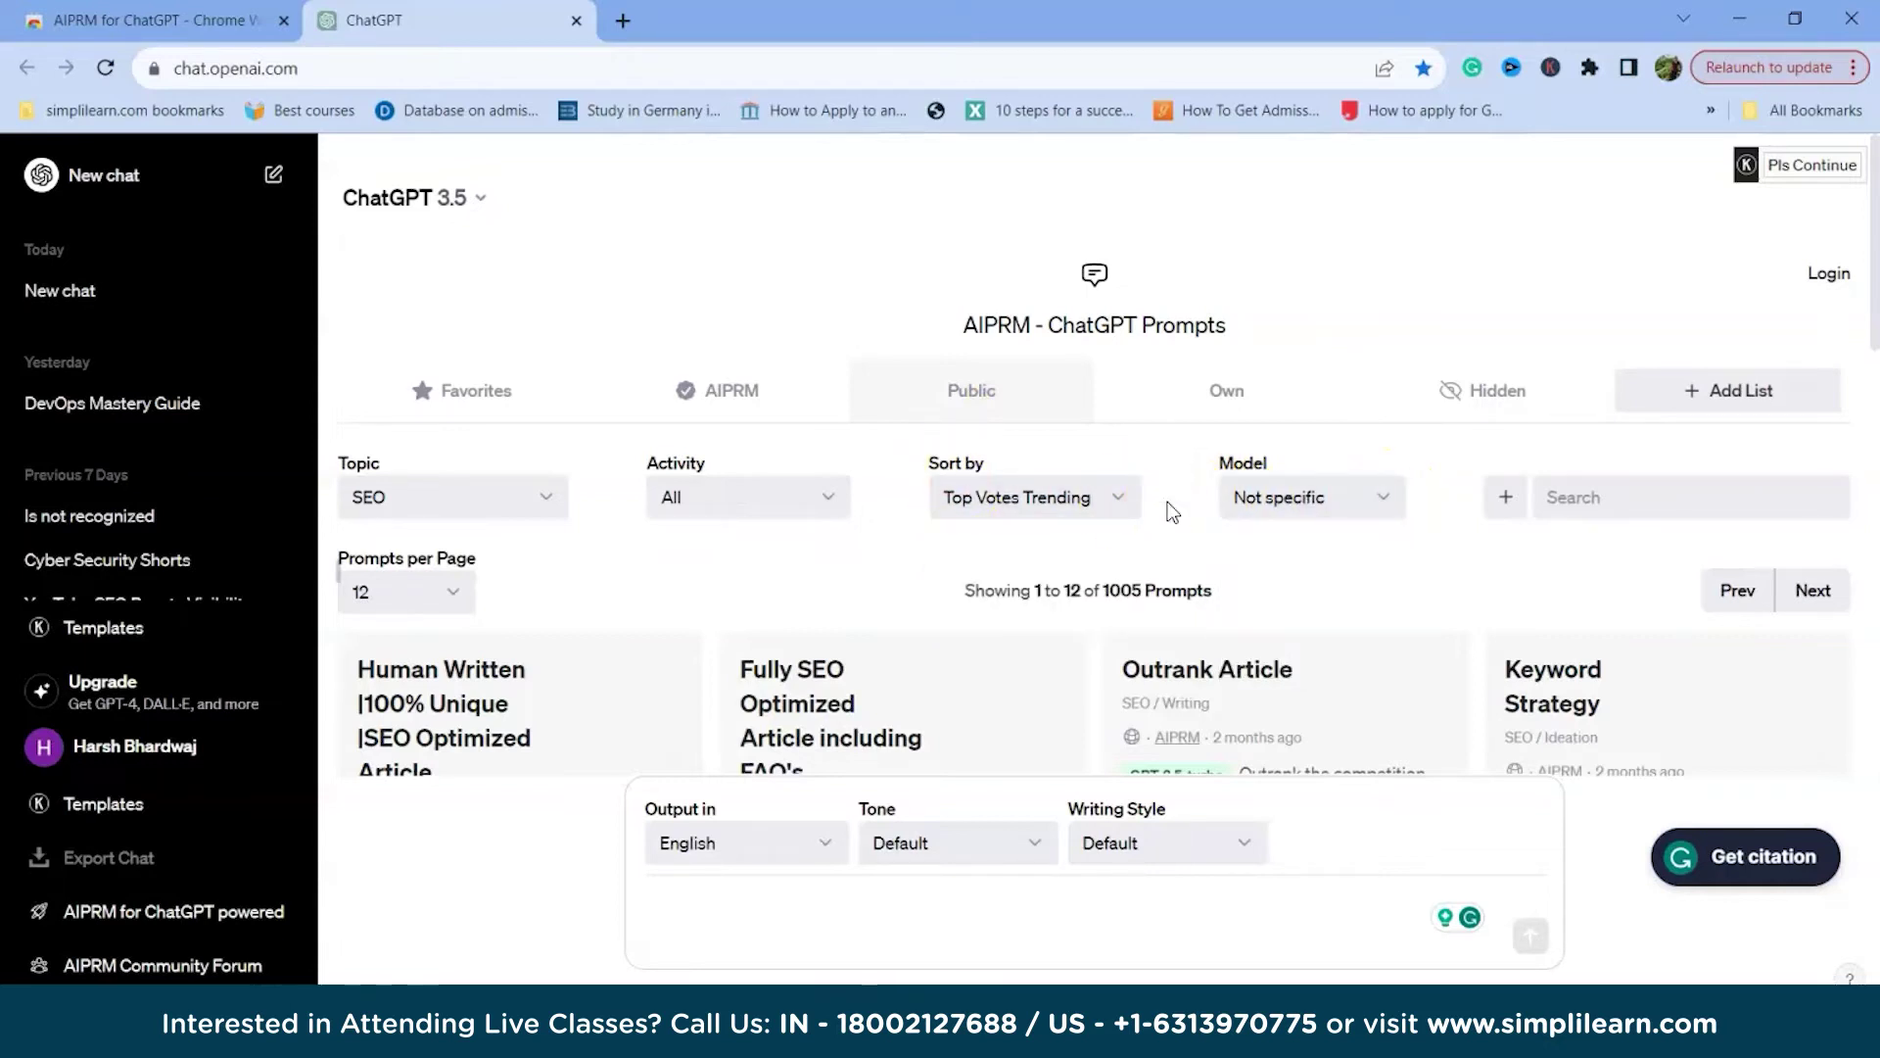
Step: Review the rest of the public SEO prompts and check how many prompts the library offers
scroll(1165, 505, down, 1)
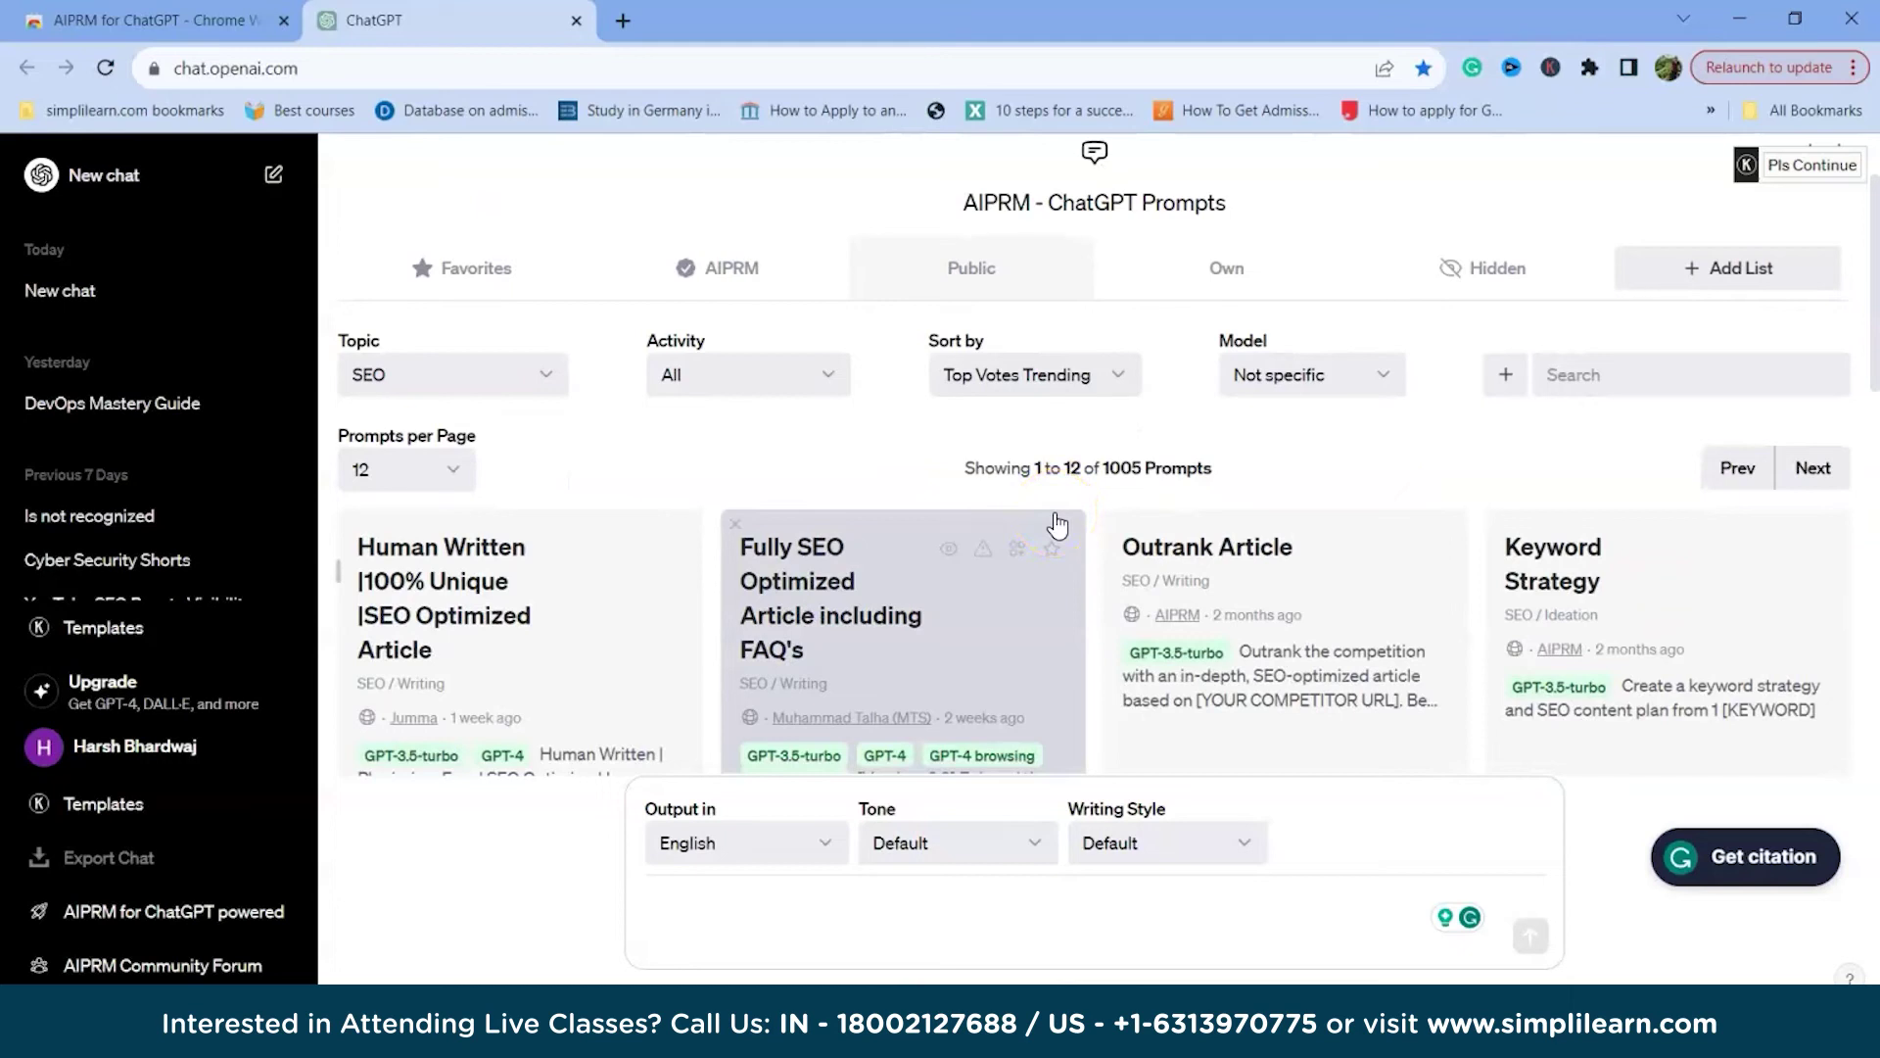
scroll(907, 466, down, 2)
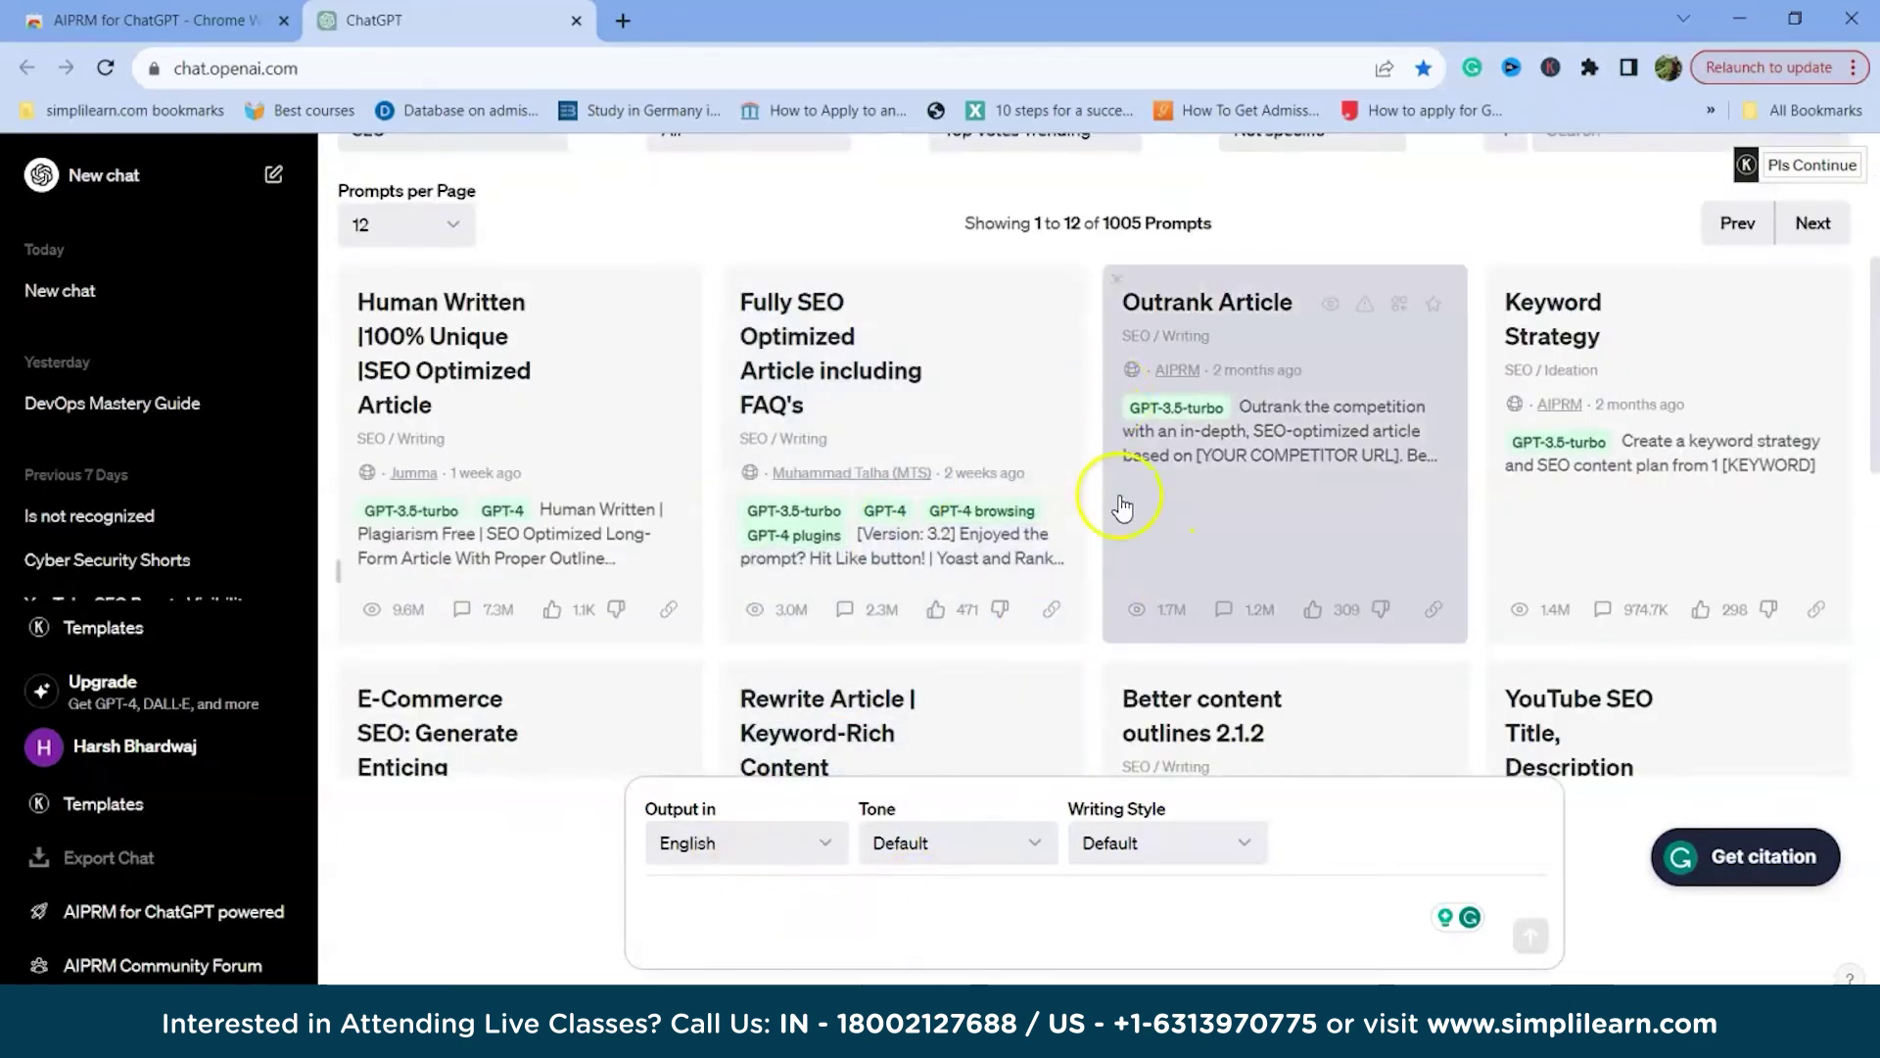
scroll(1406, 480, down, 8)
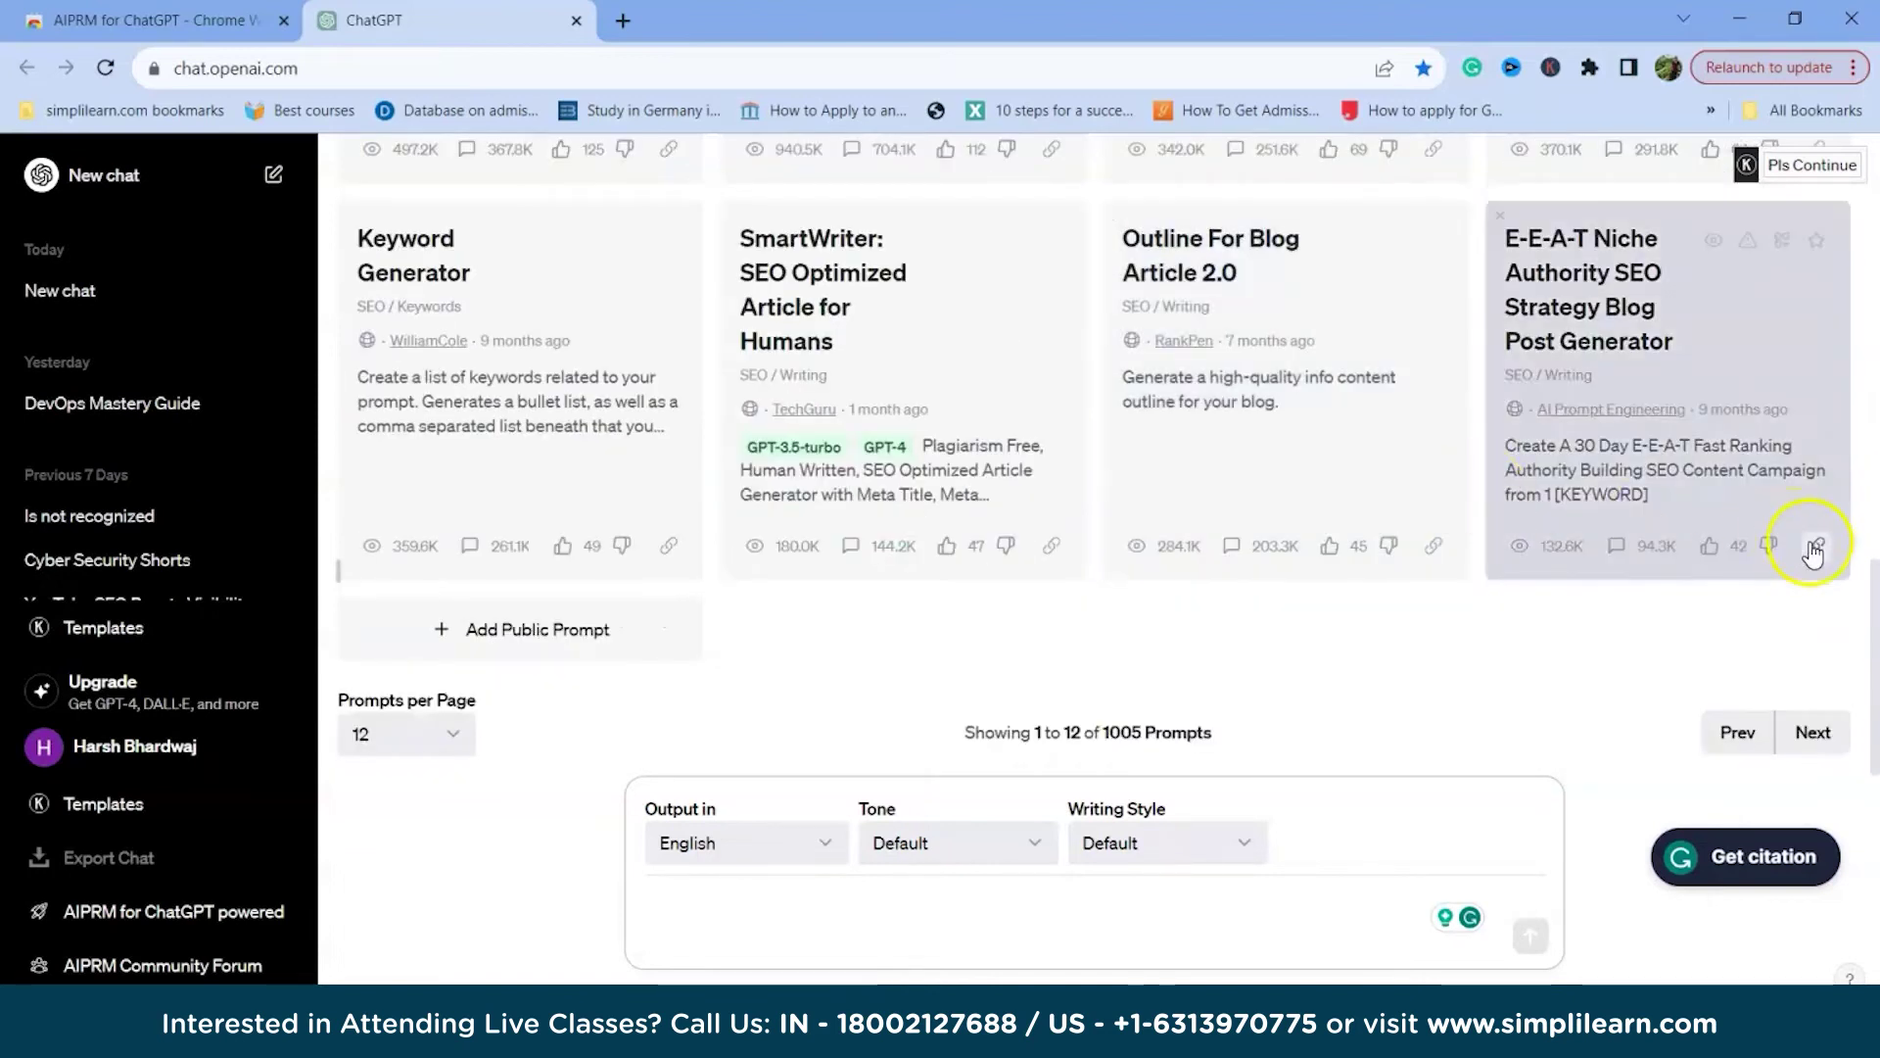
drag(963, 735, 1226, 736)
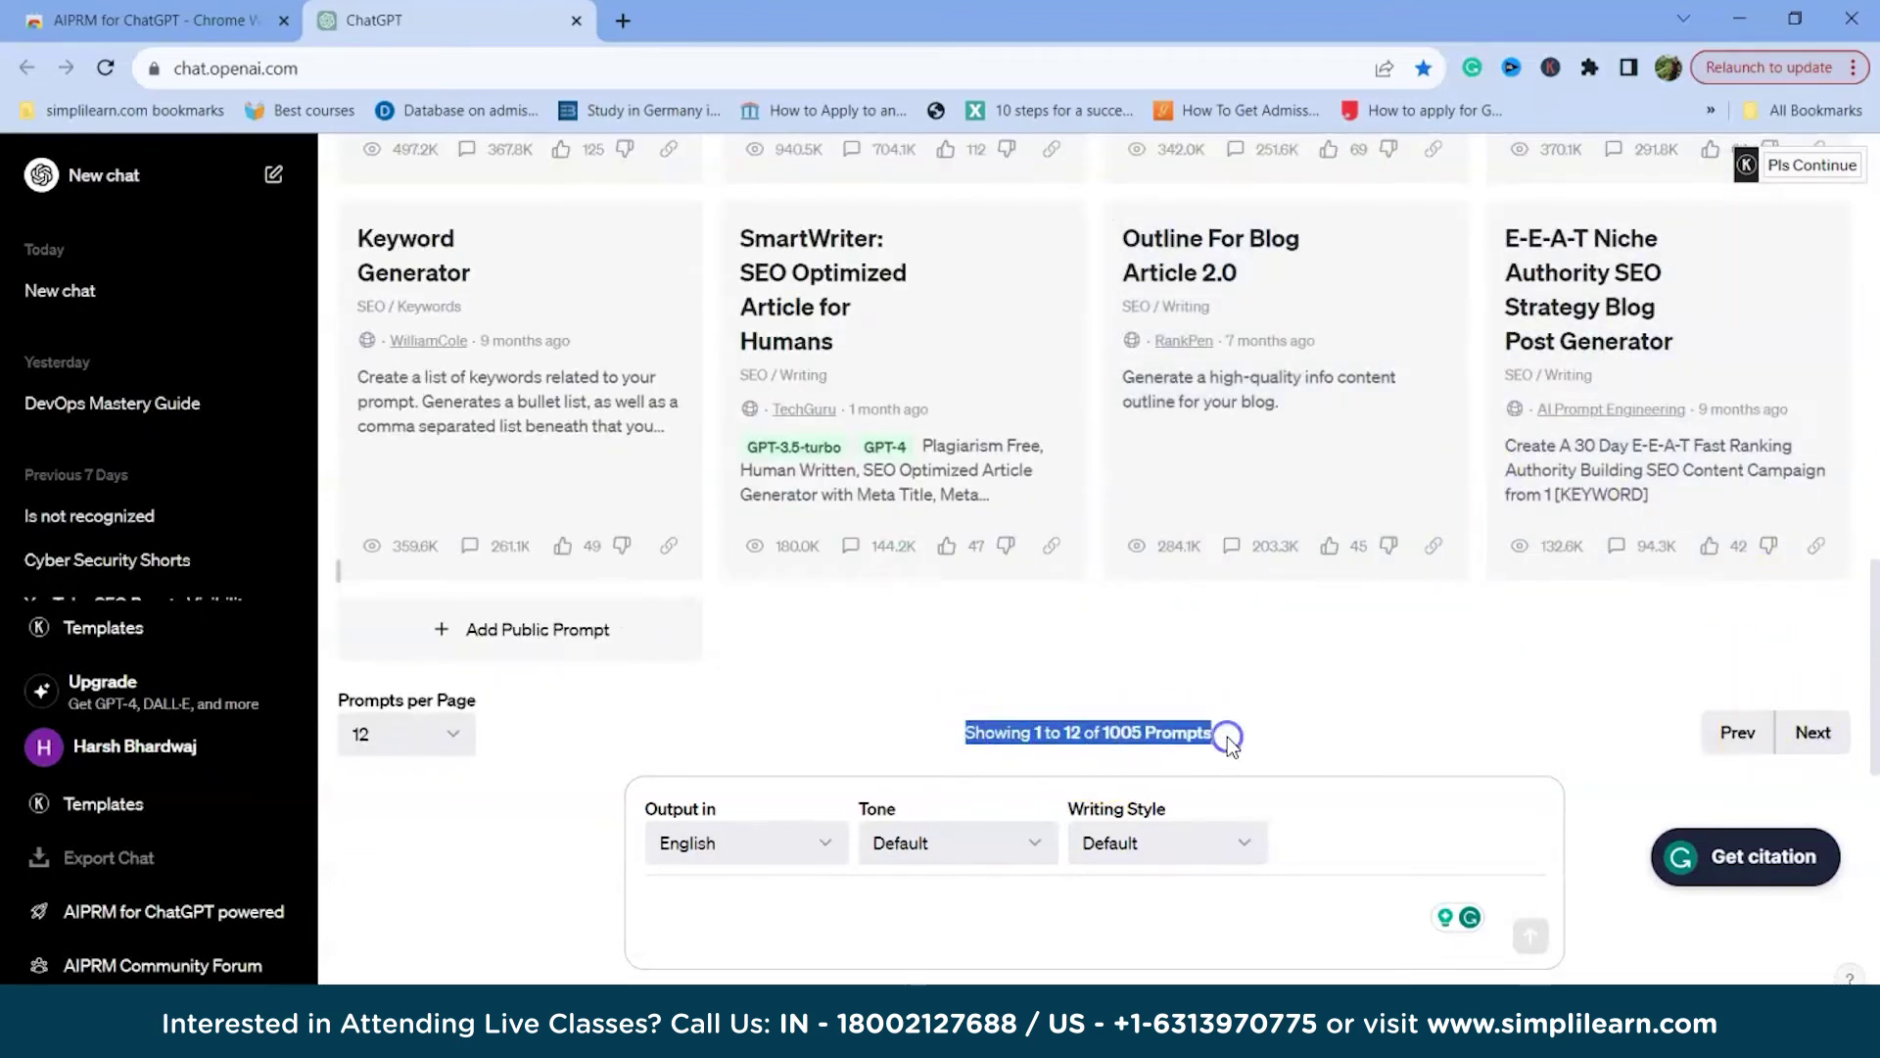
click(1311, 730)
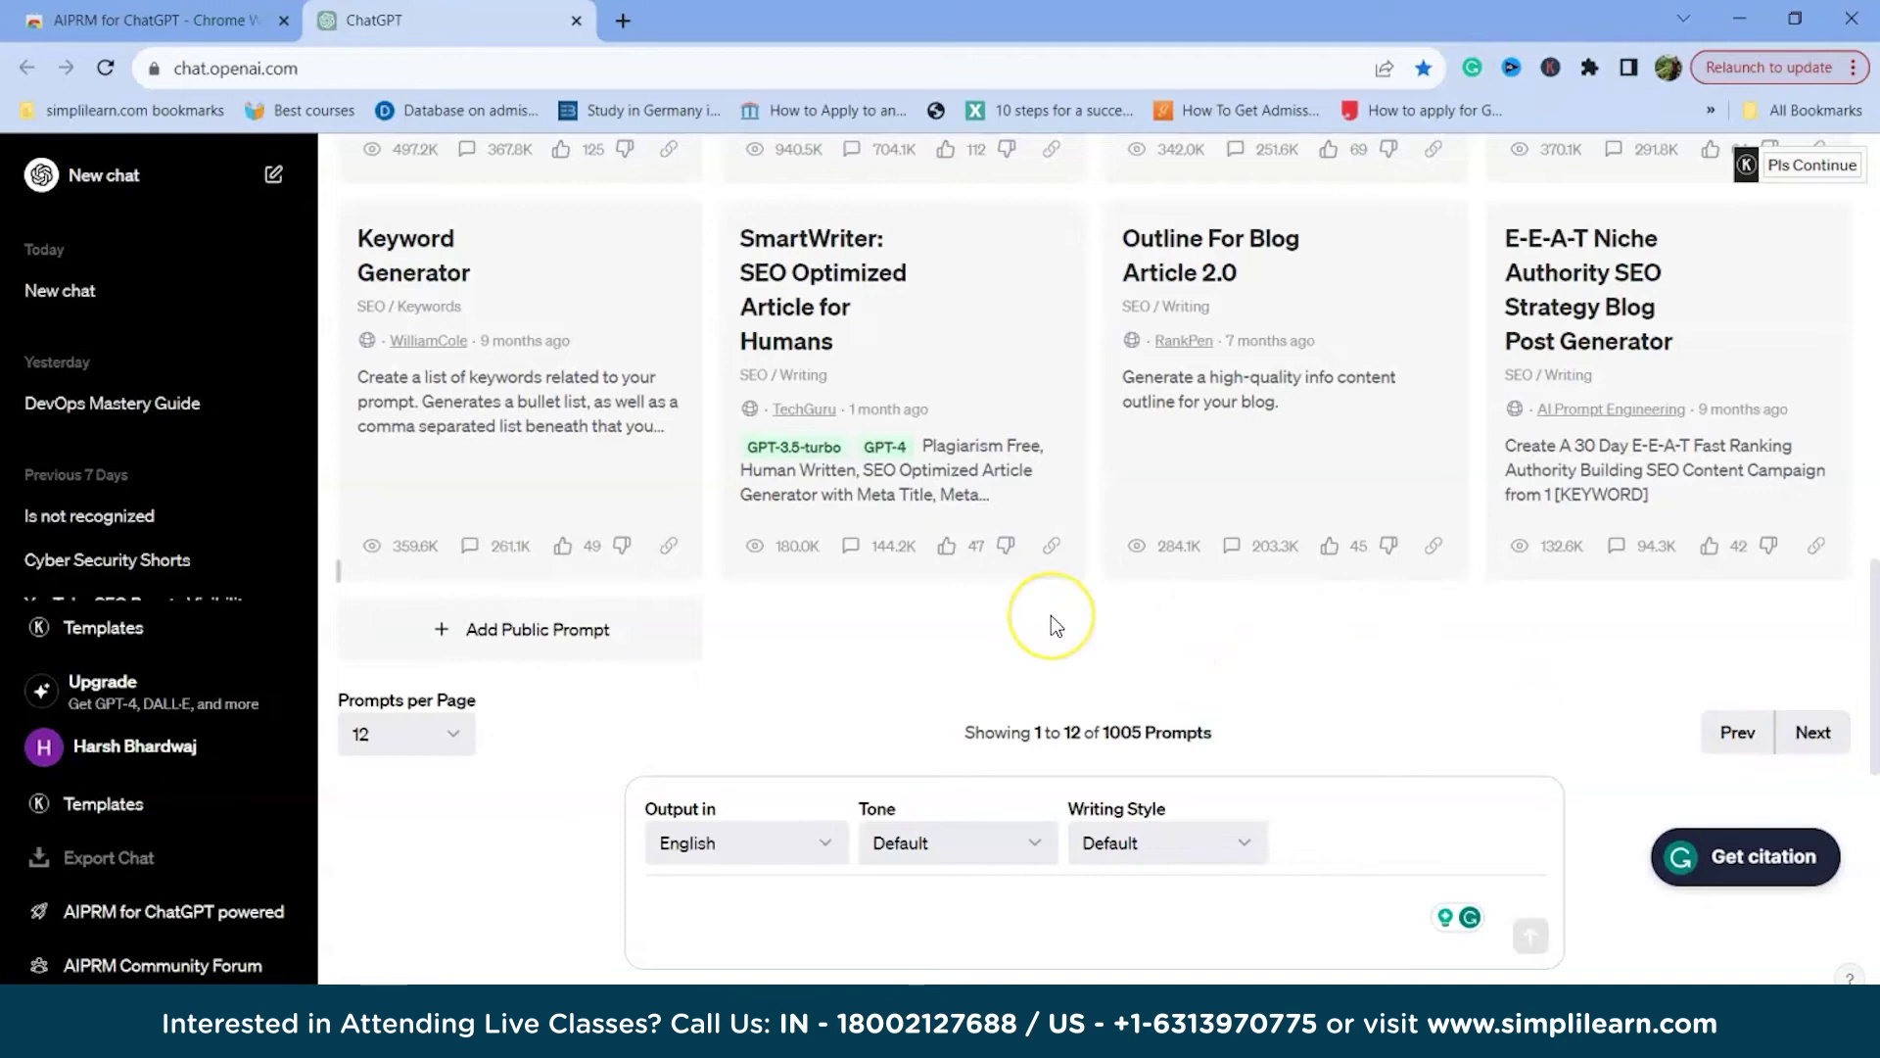
scroll(1050, 615, up, 15)
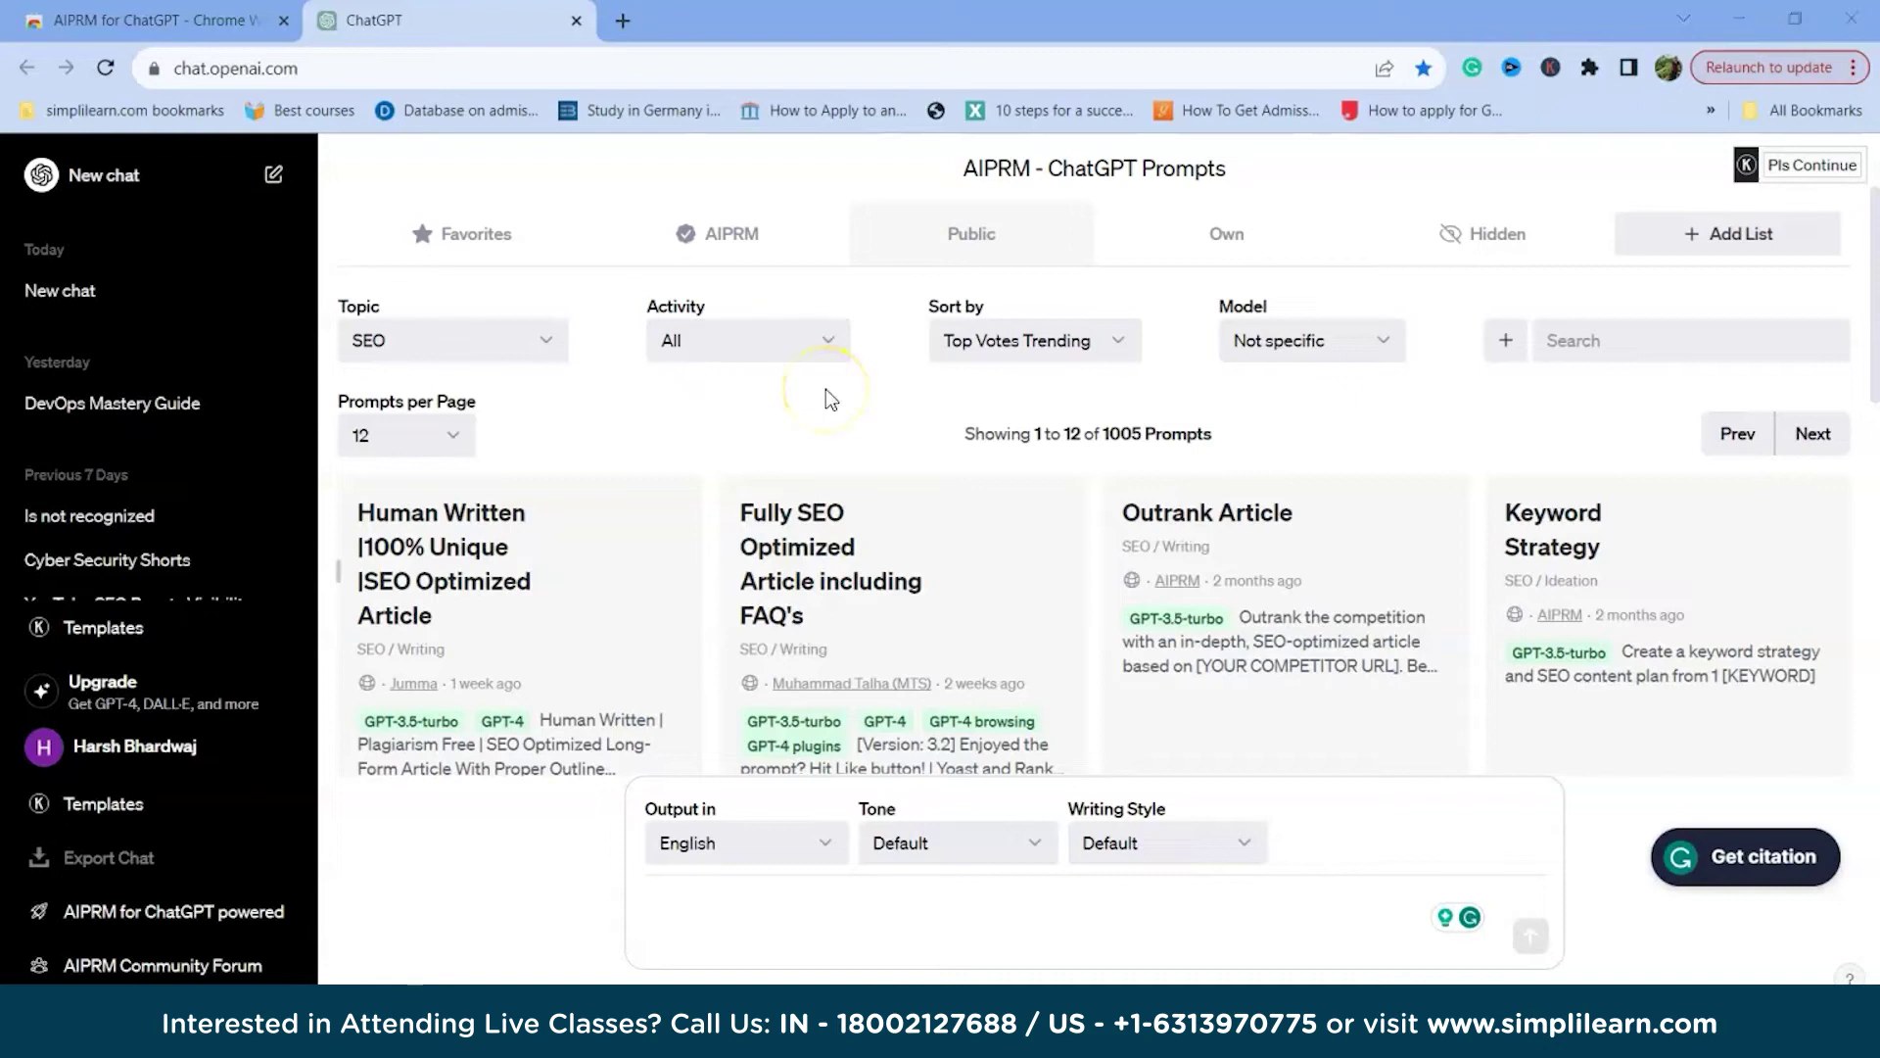
Step: Switch the Topic filter to All and back to SEO
click(503, 344)
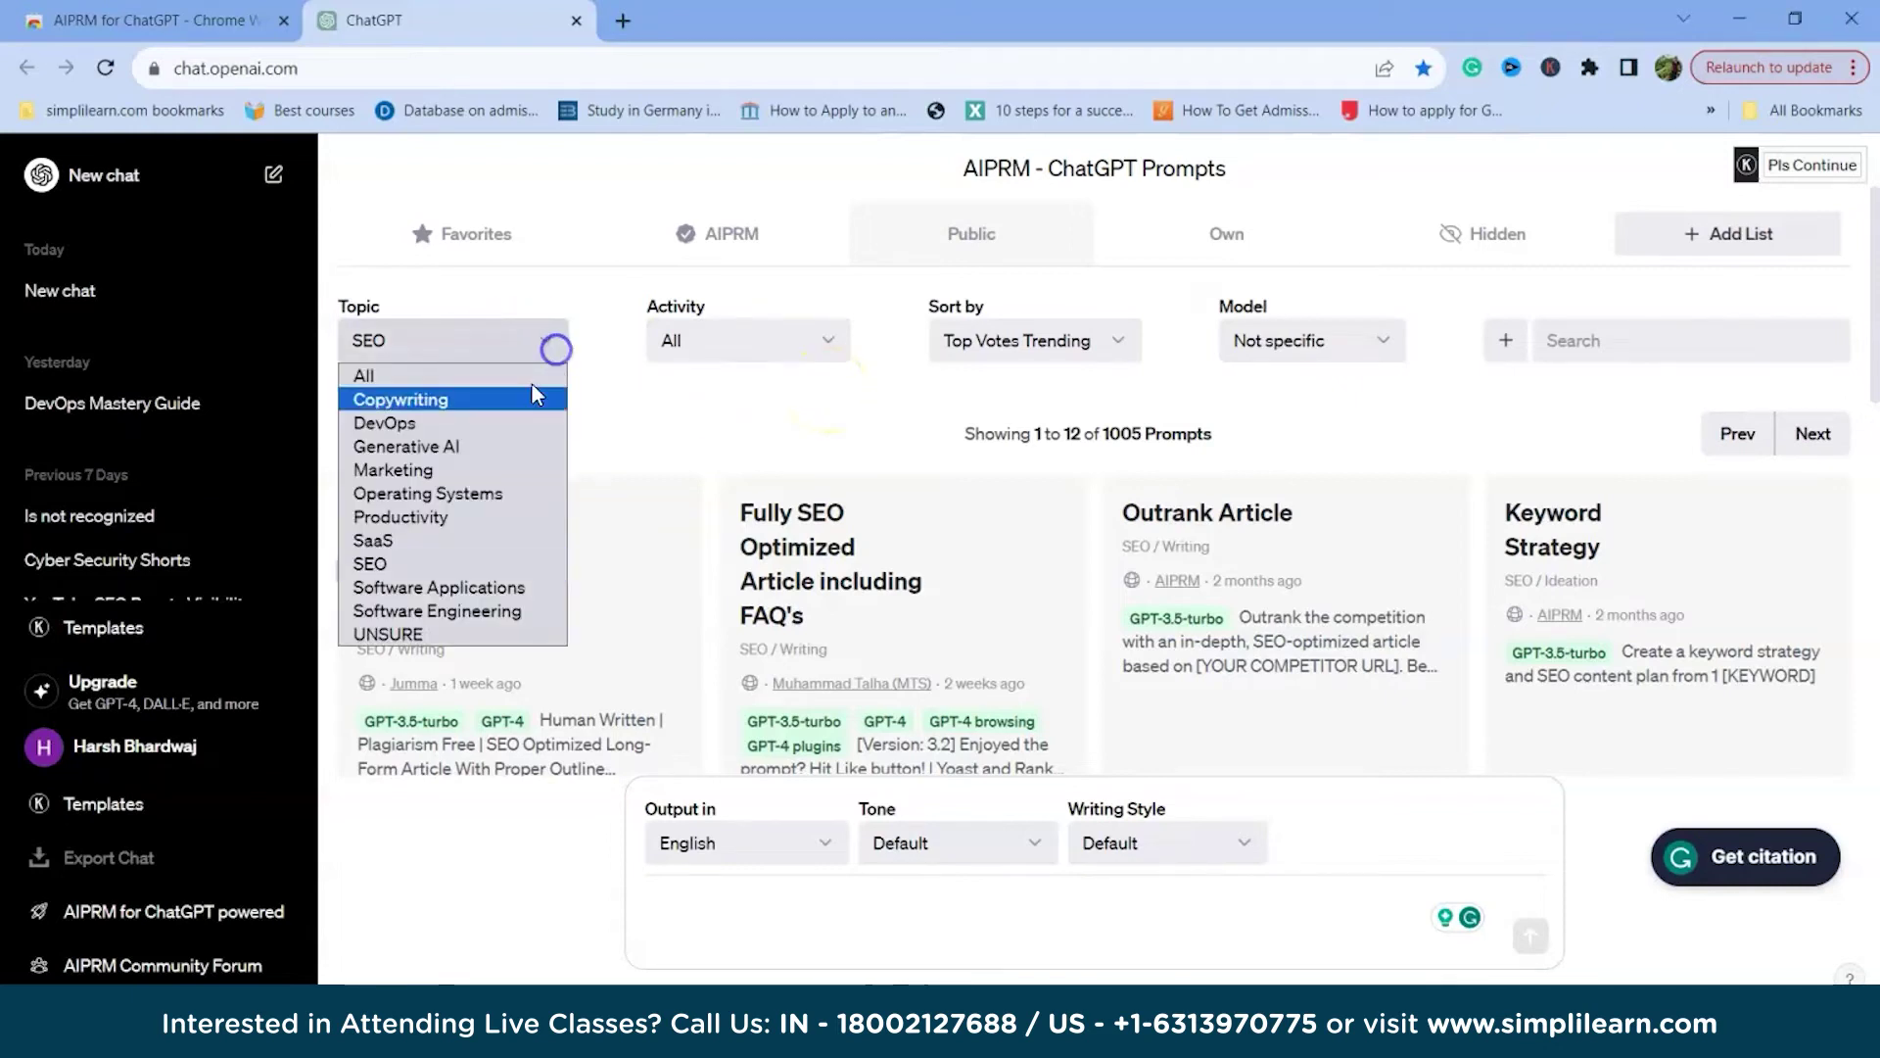
click(488, 378)
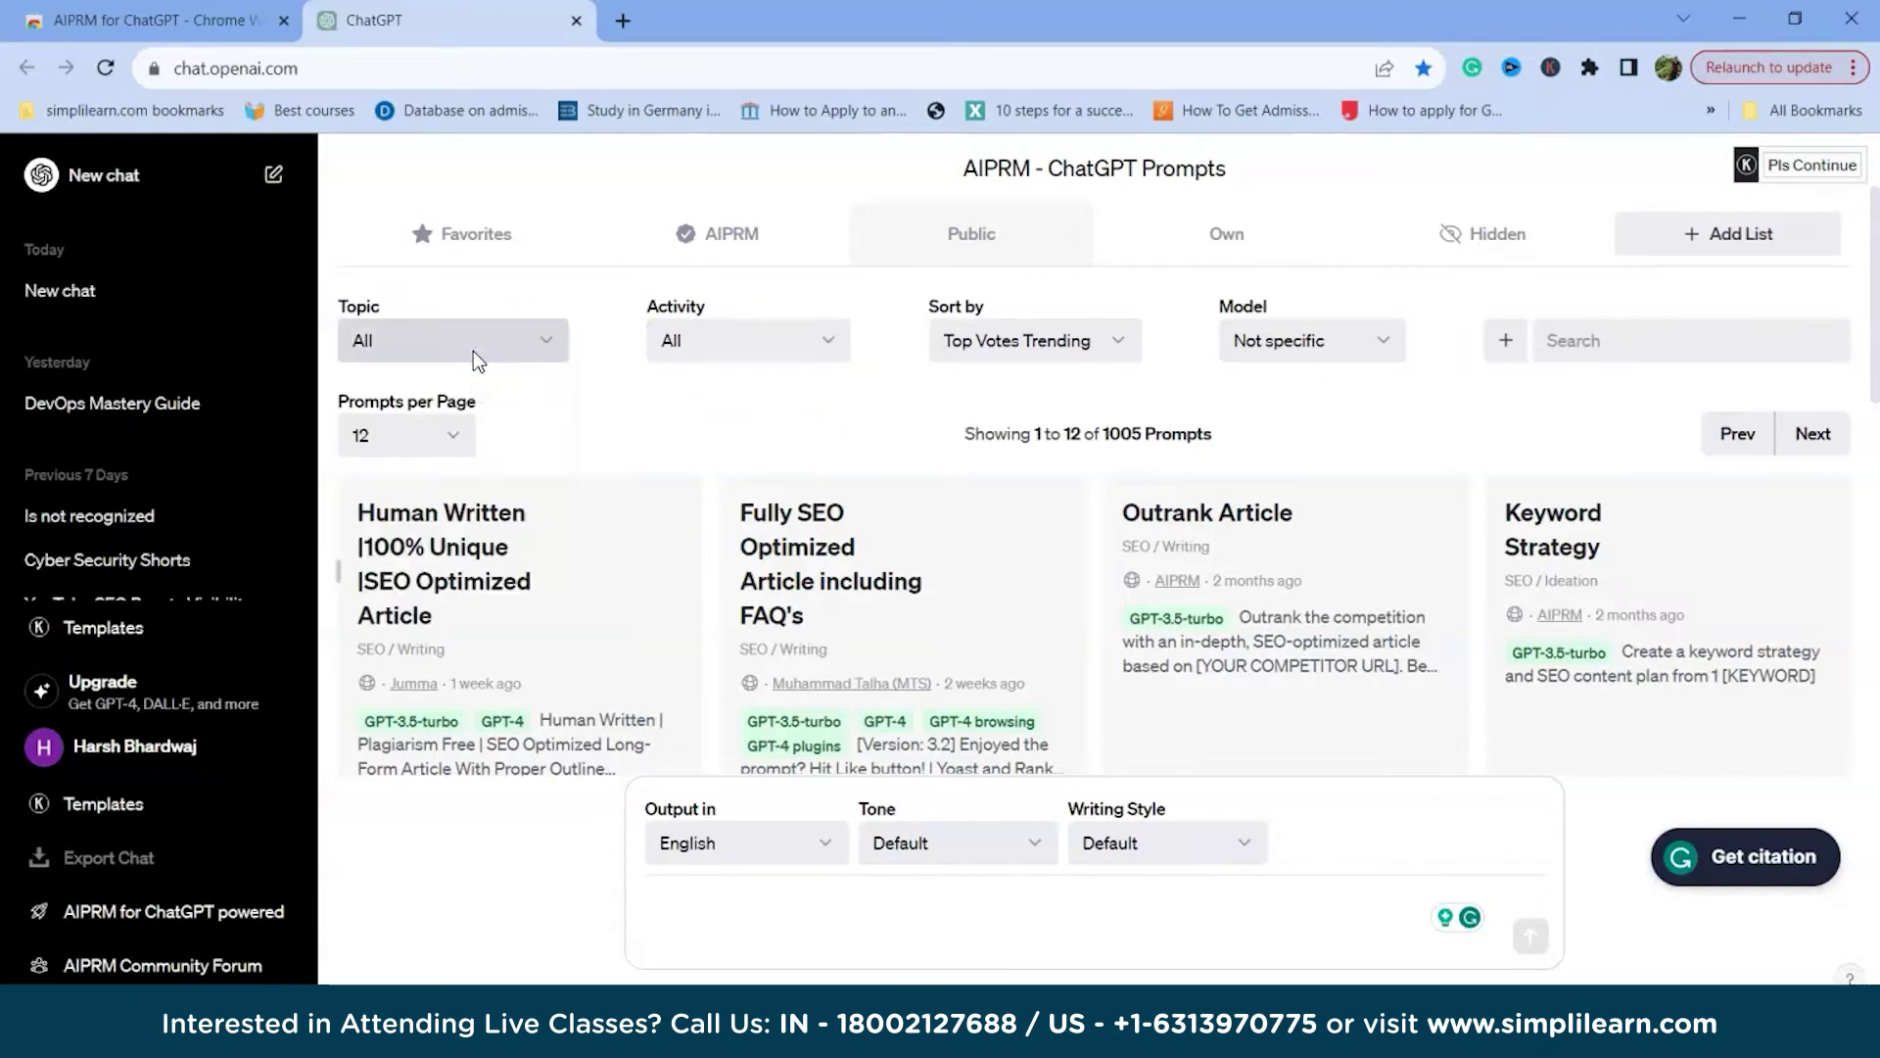
click(484, 345)
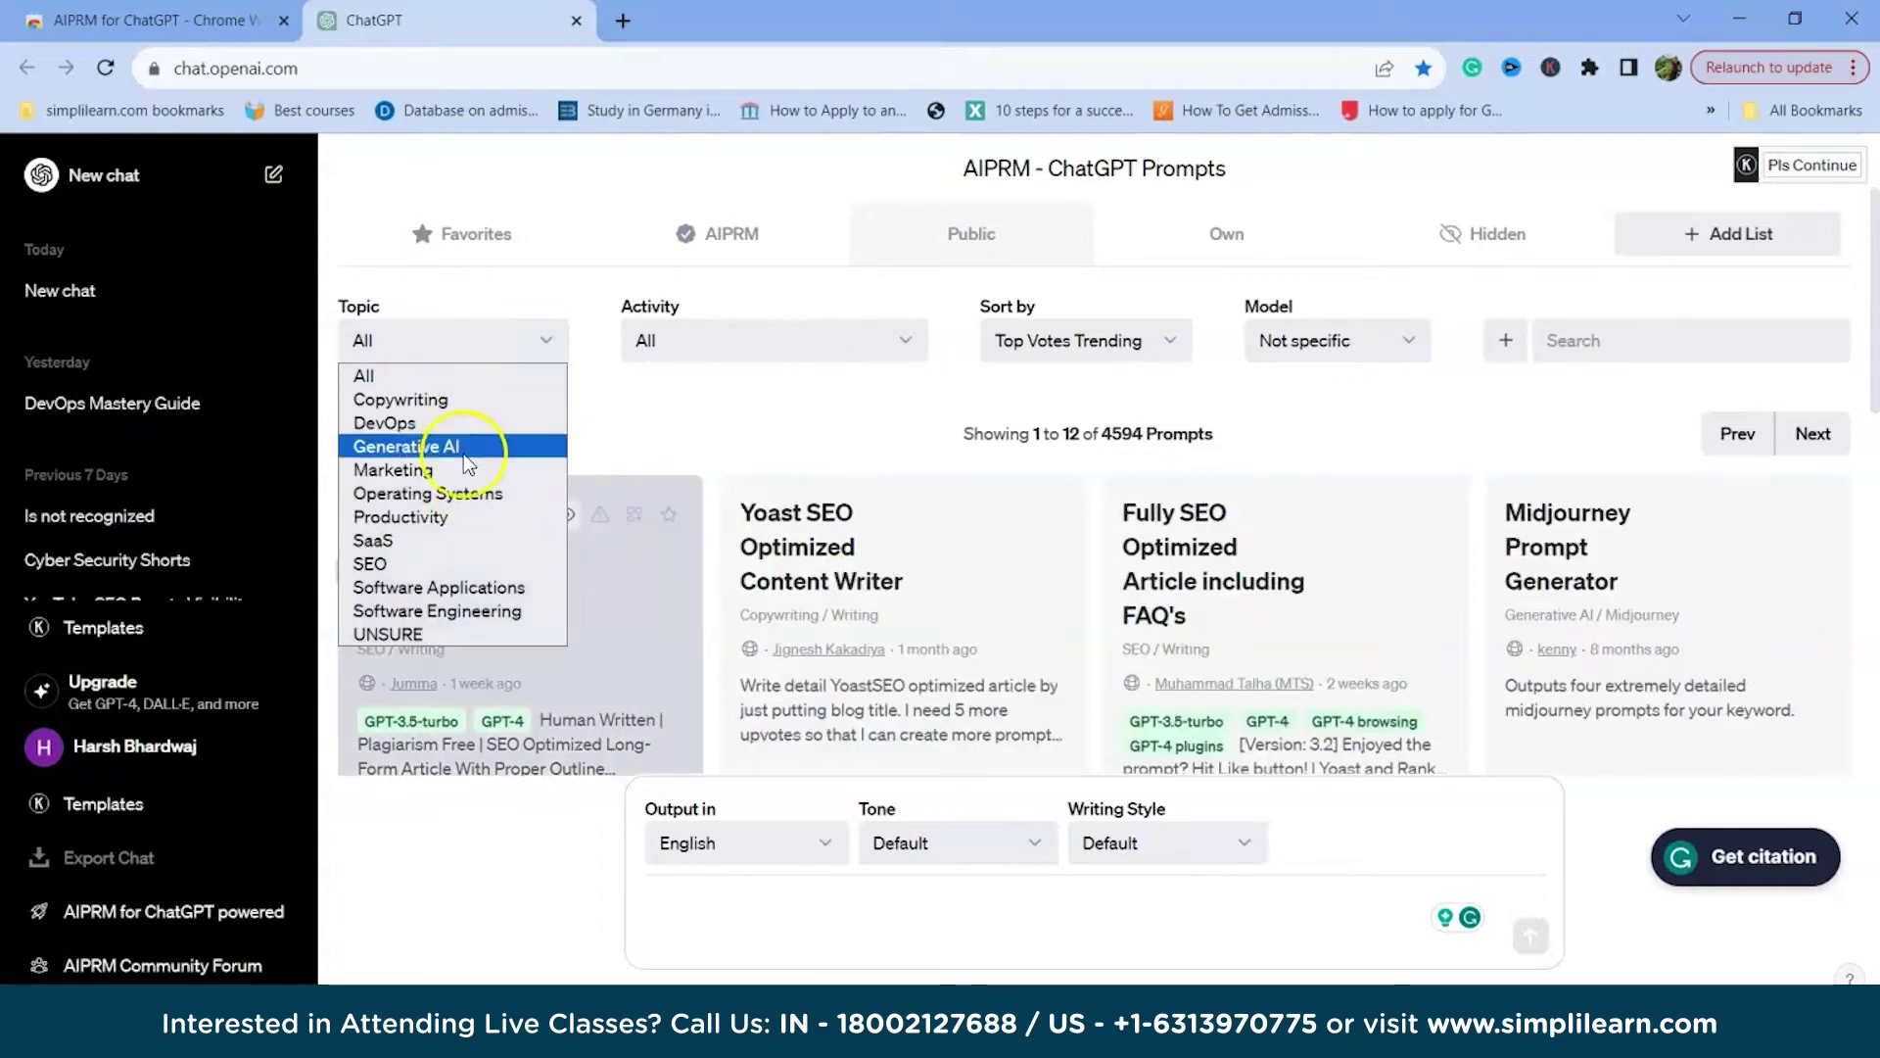
click(470, 563)
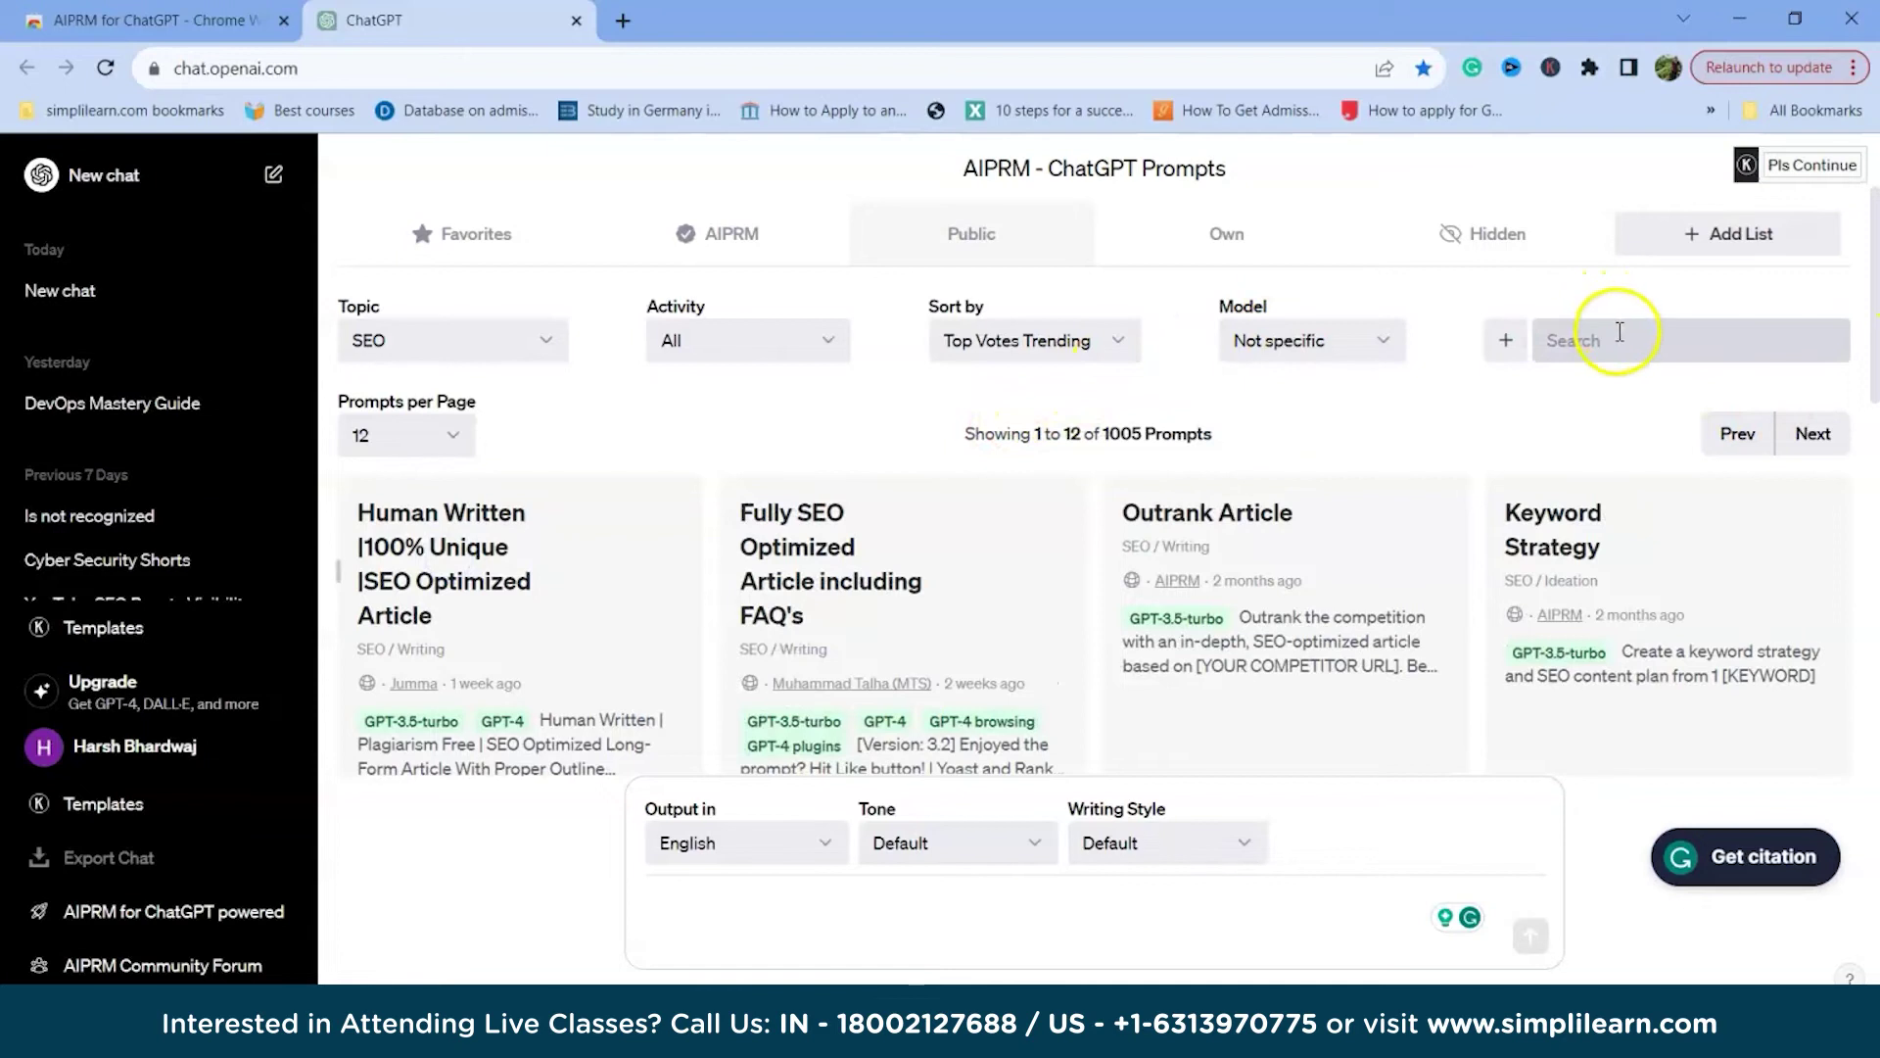
Step: Filter the SEO prompts by the Keywords activity and search them for "youtube seo"
click(745, 340)
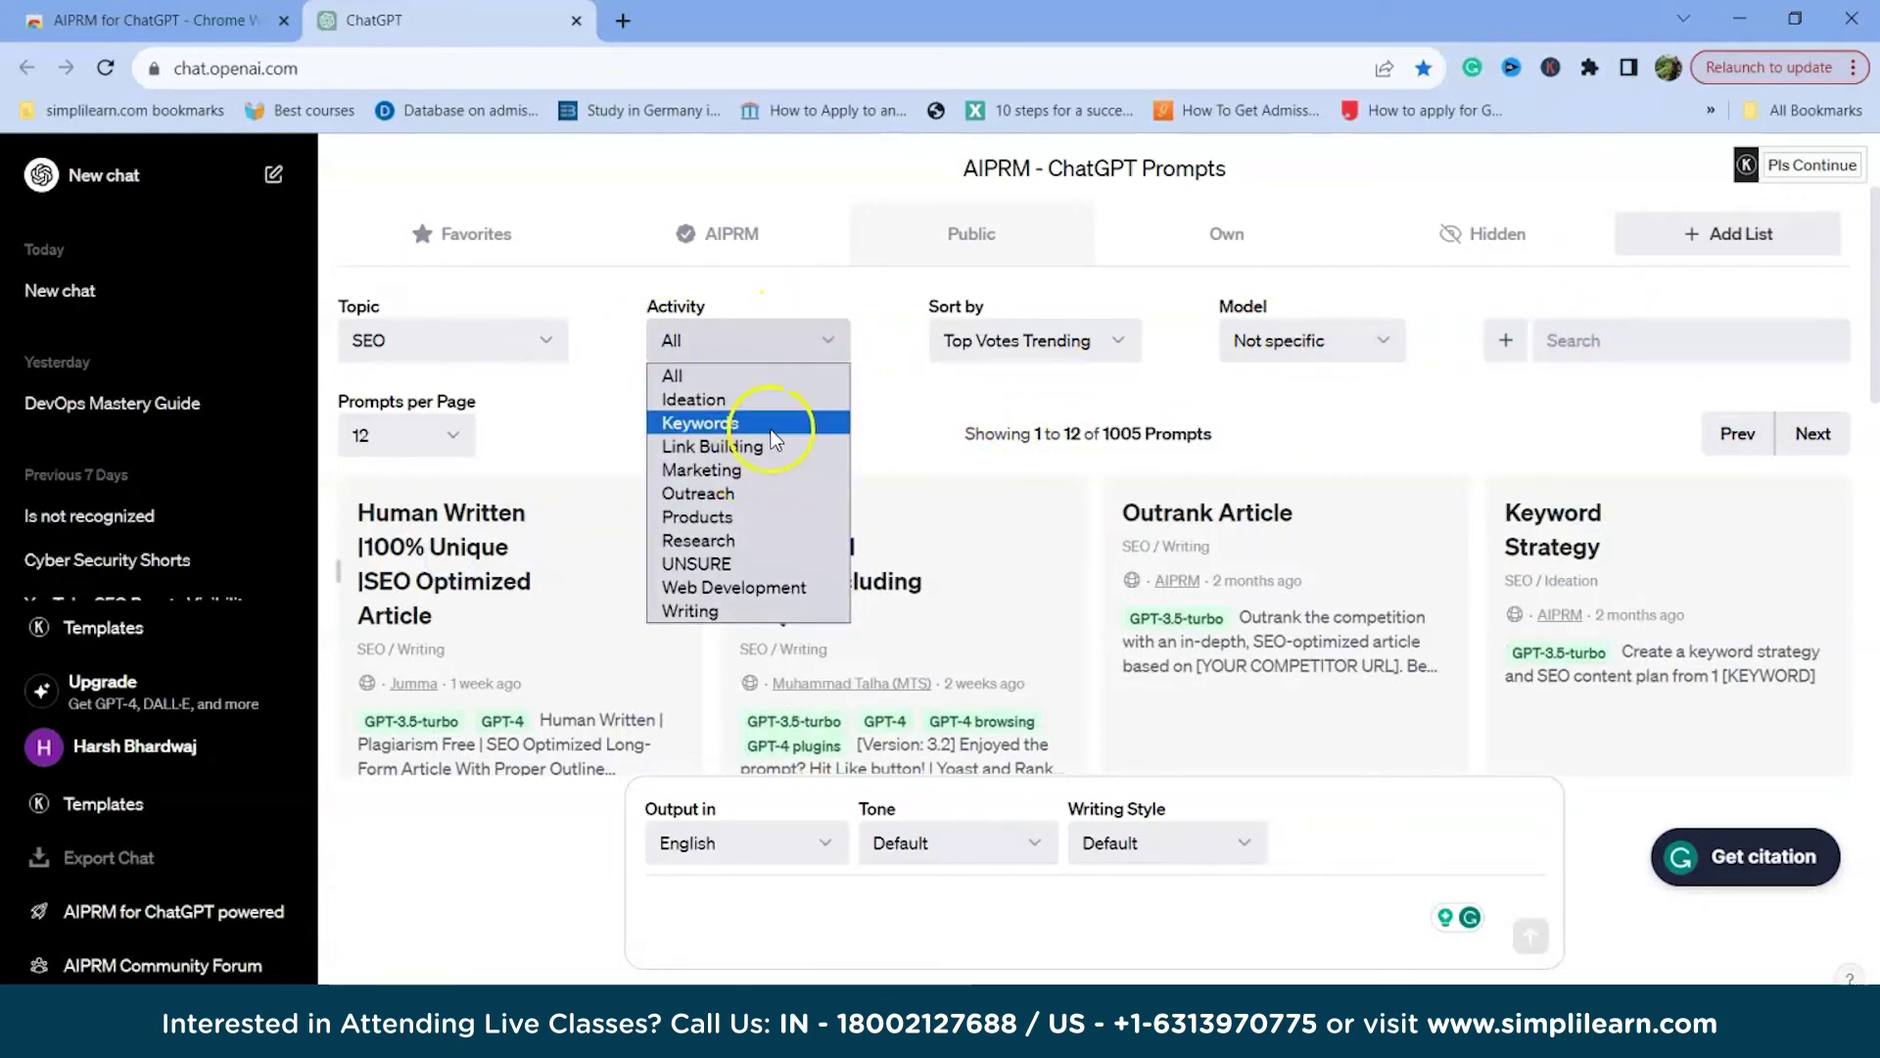
click(735, 422)
click(1662, 326)
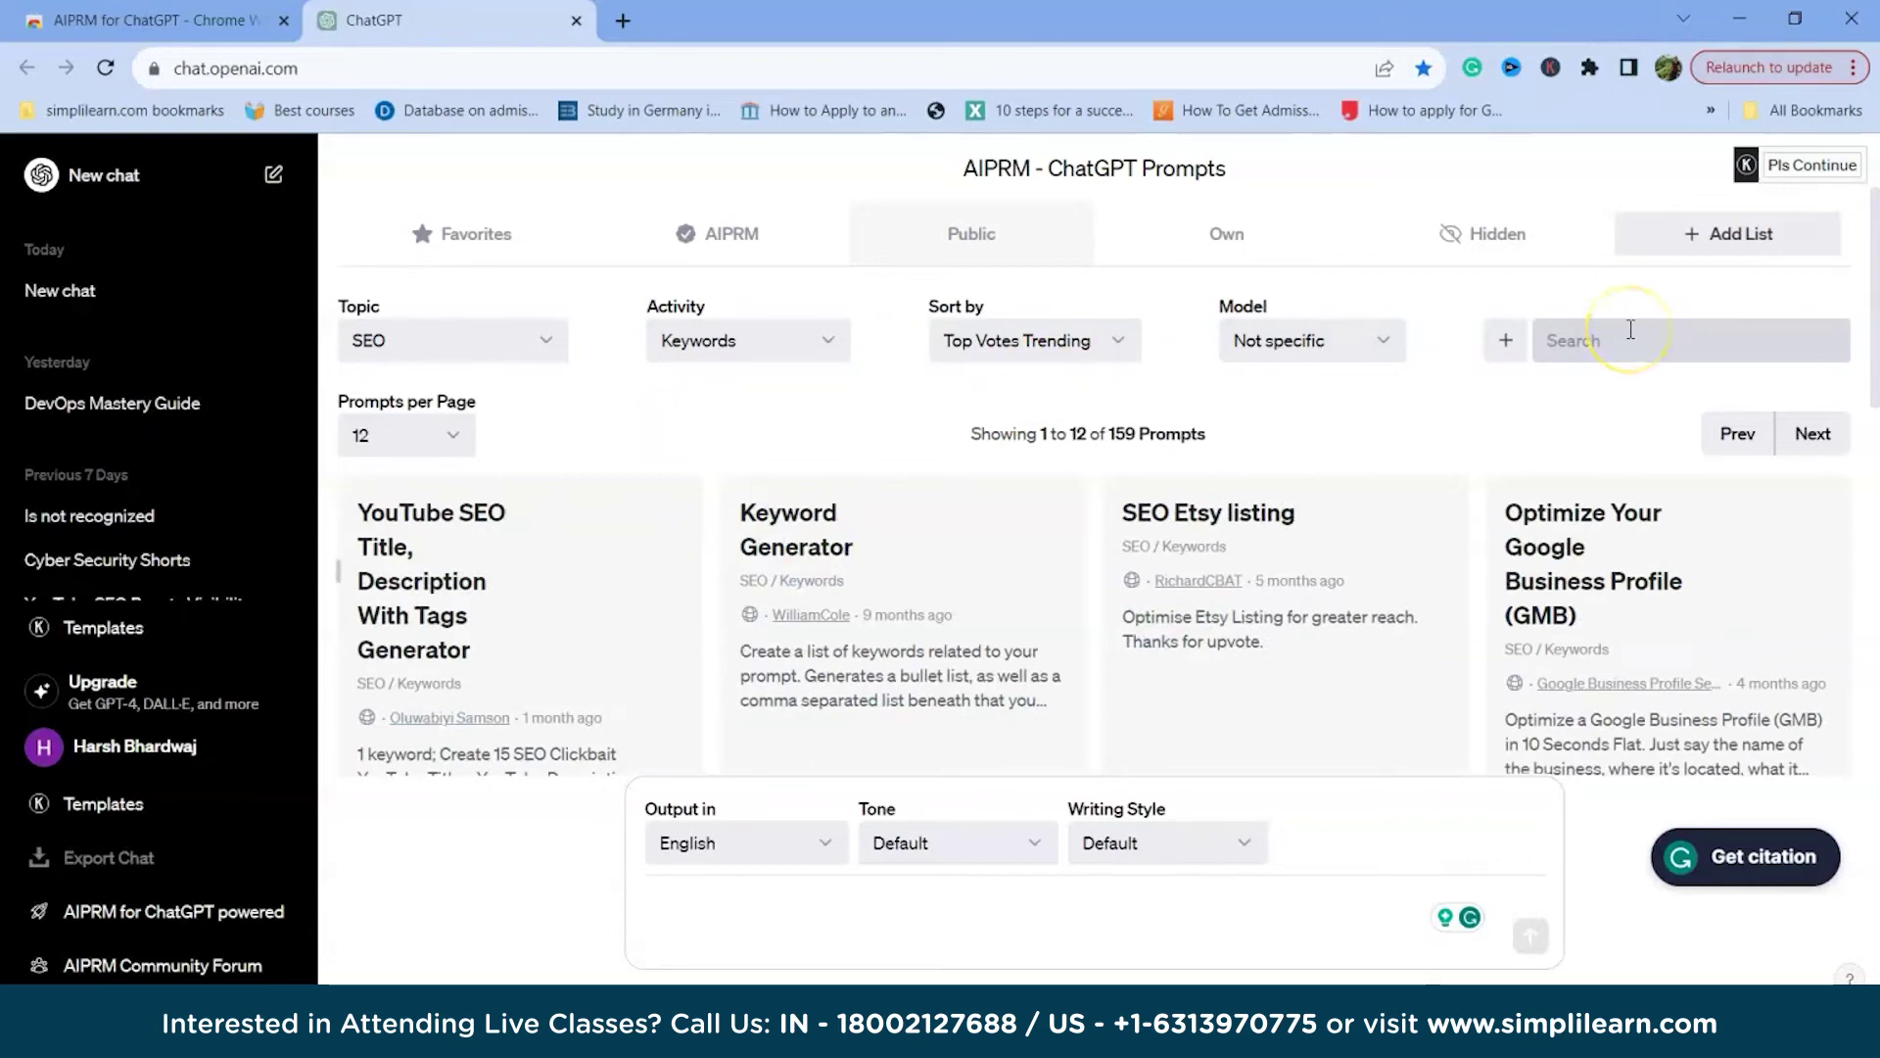
text(youtube seo)
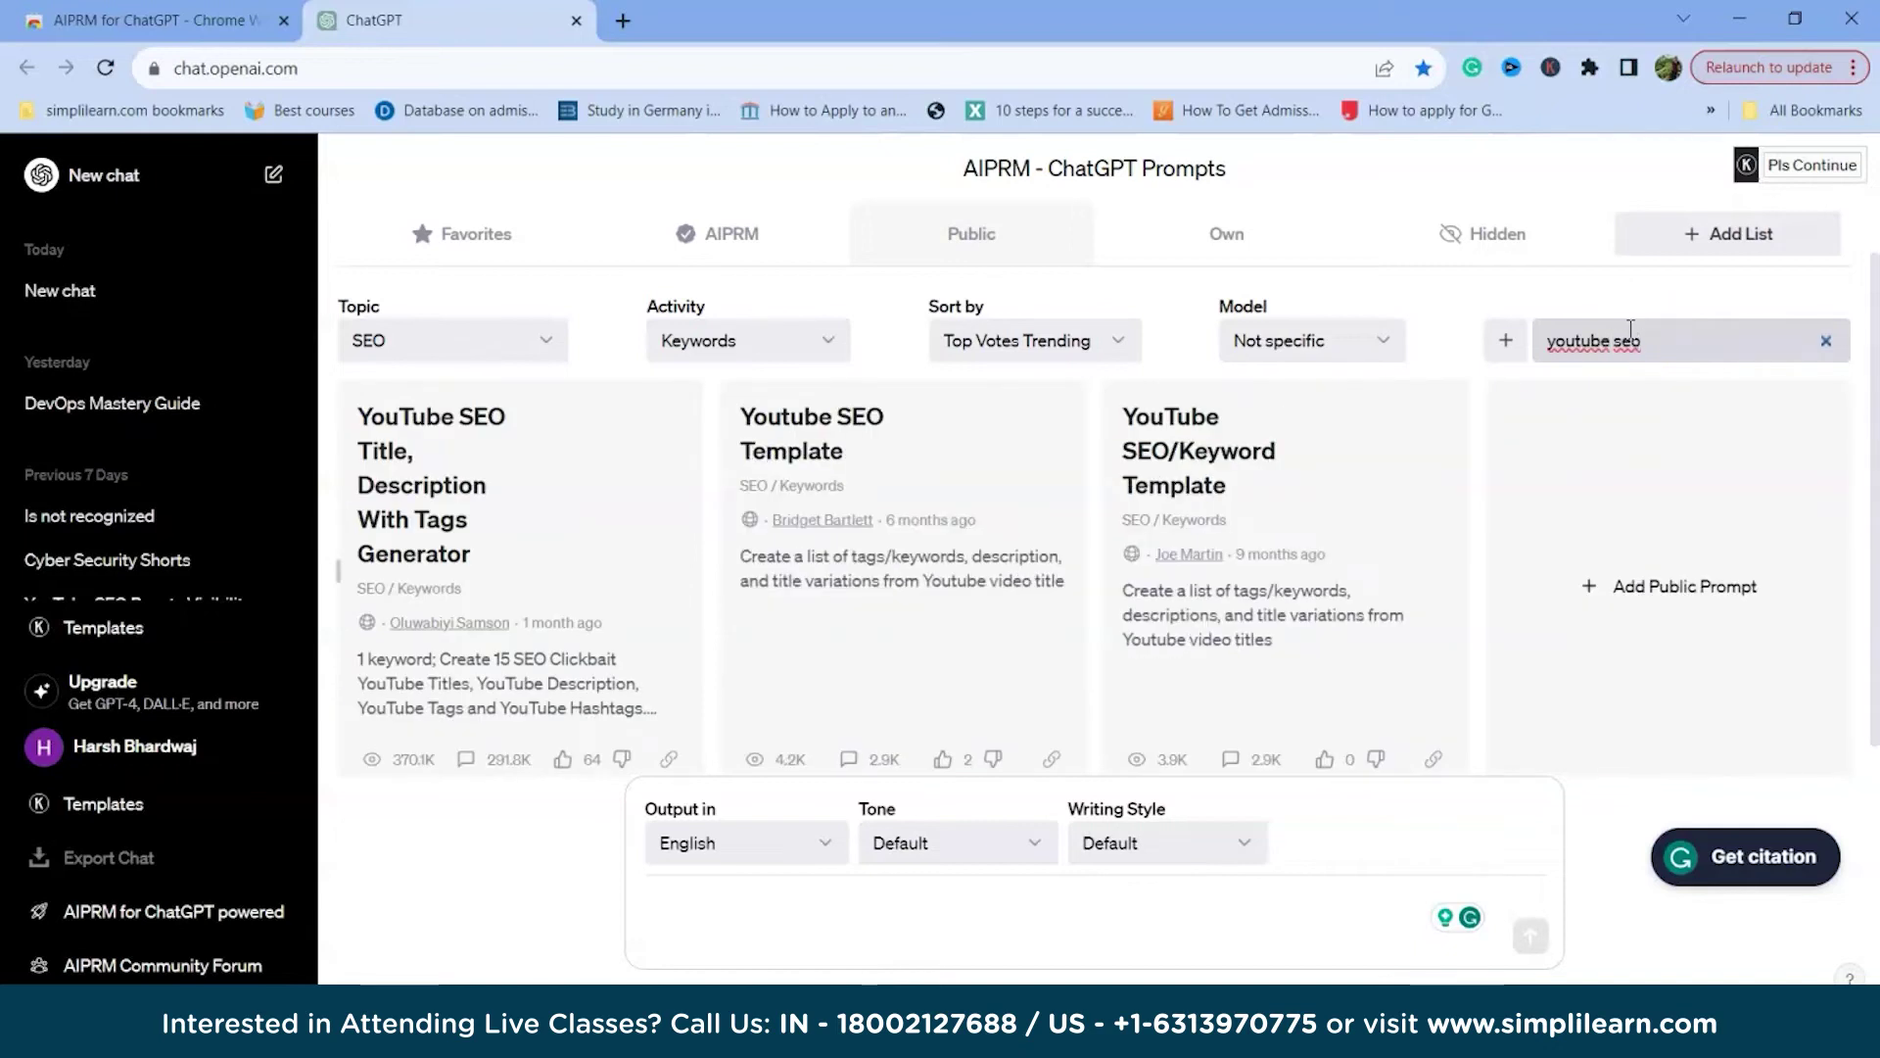
Step: Run the "YouTube SEO Title, Description With Tags Generator" prompt in English for the video title "MBA in USA"
scroll(1236, 451, down, 1)
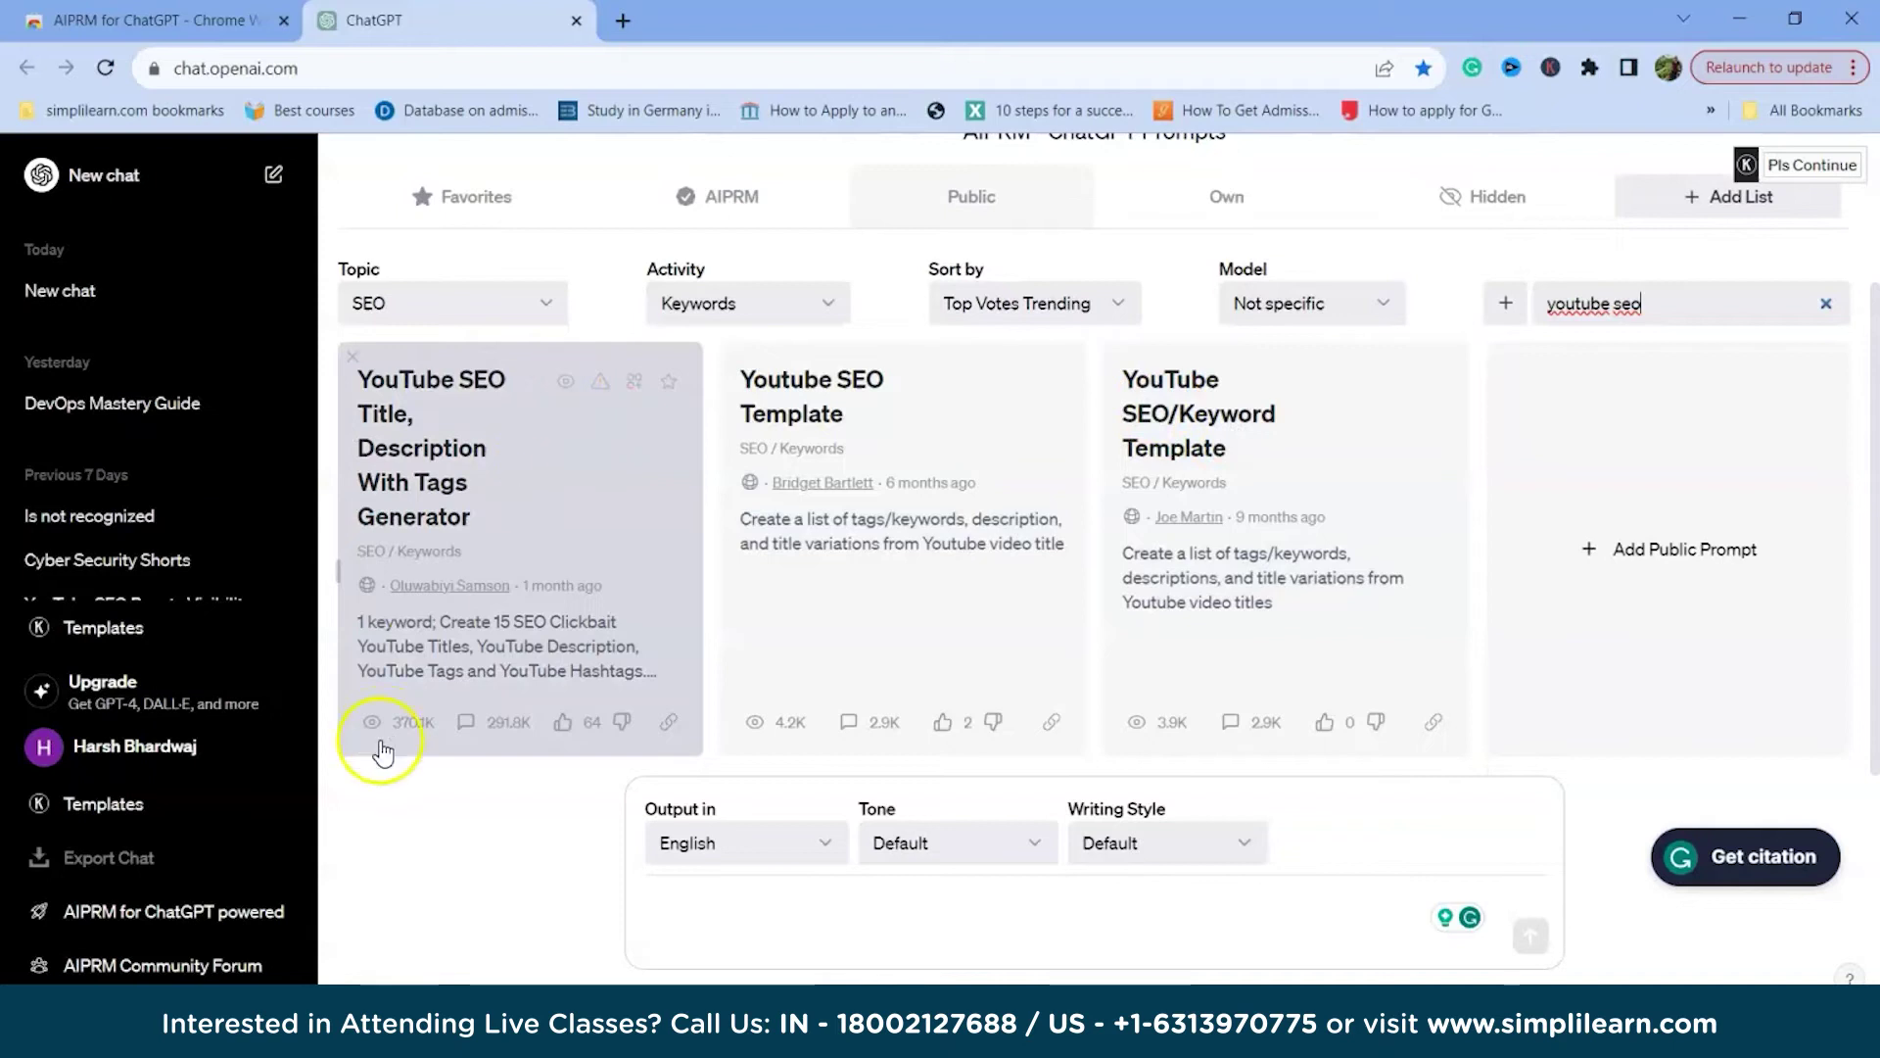
click(444, 754)
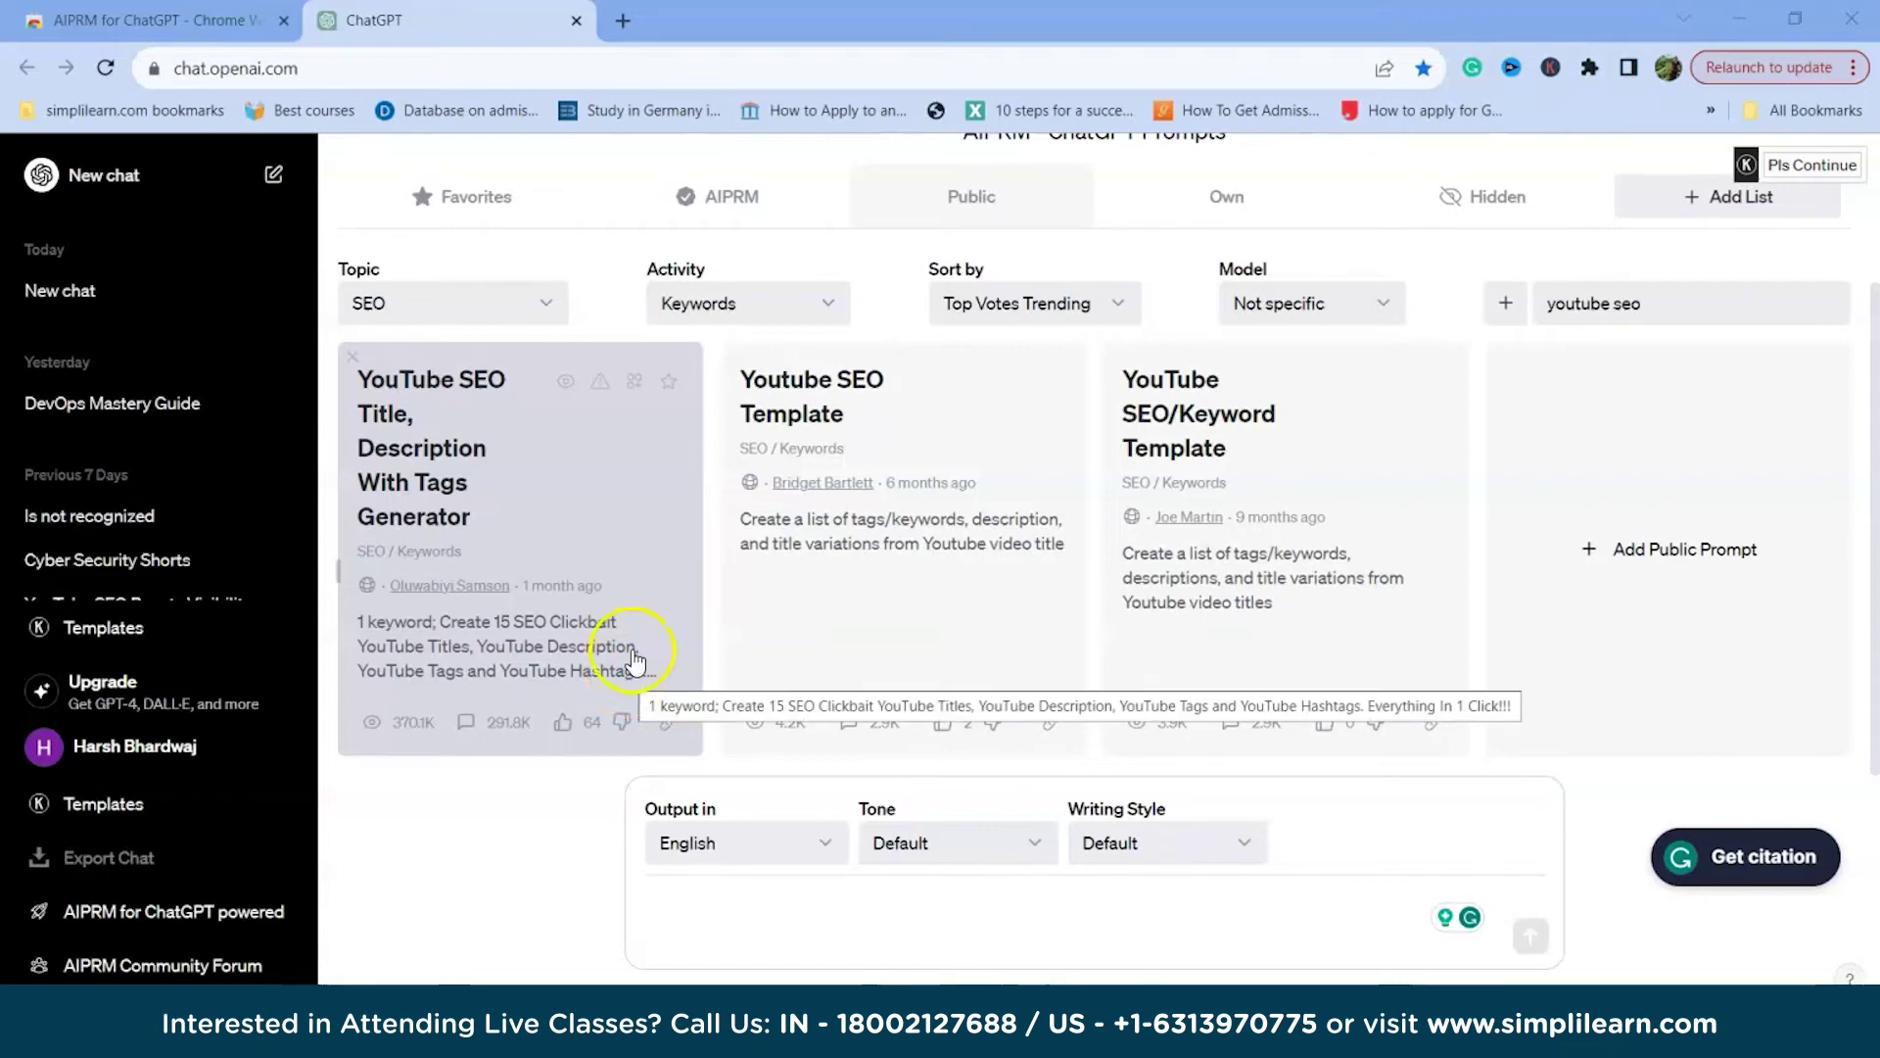
click(553, 500)
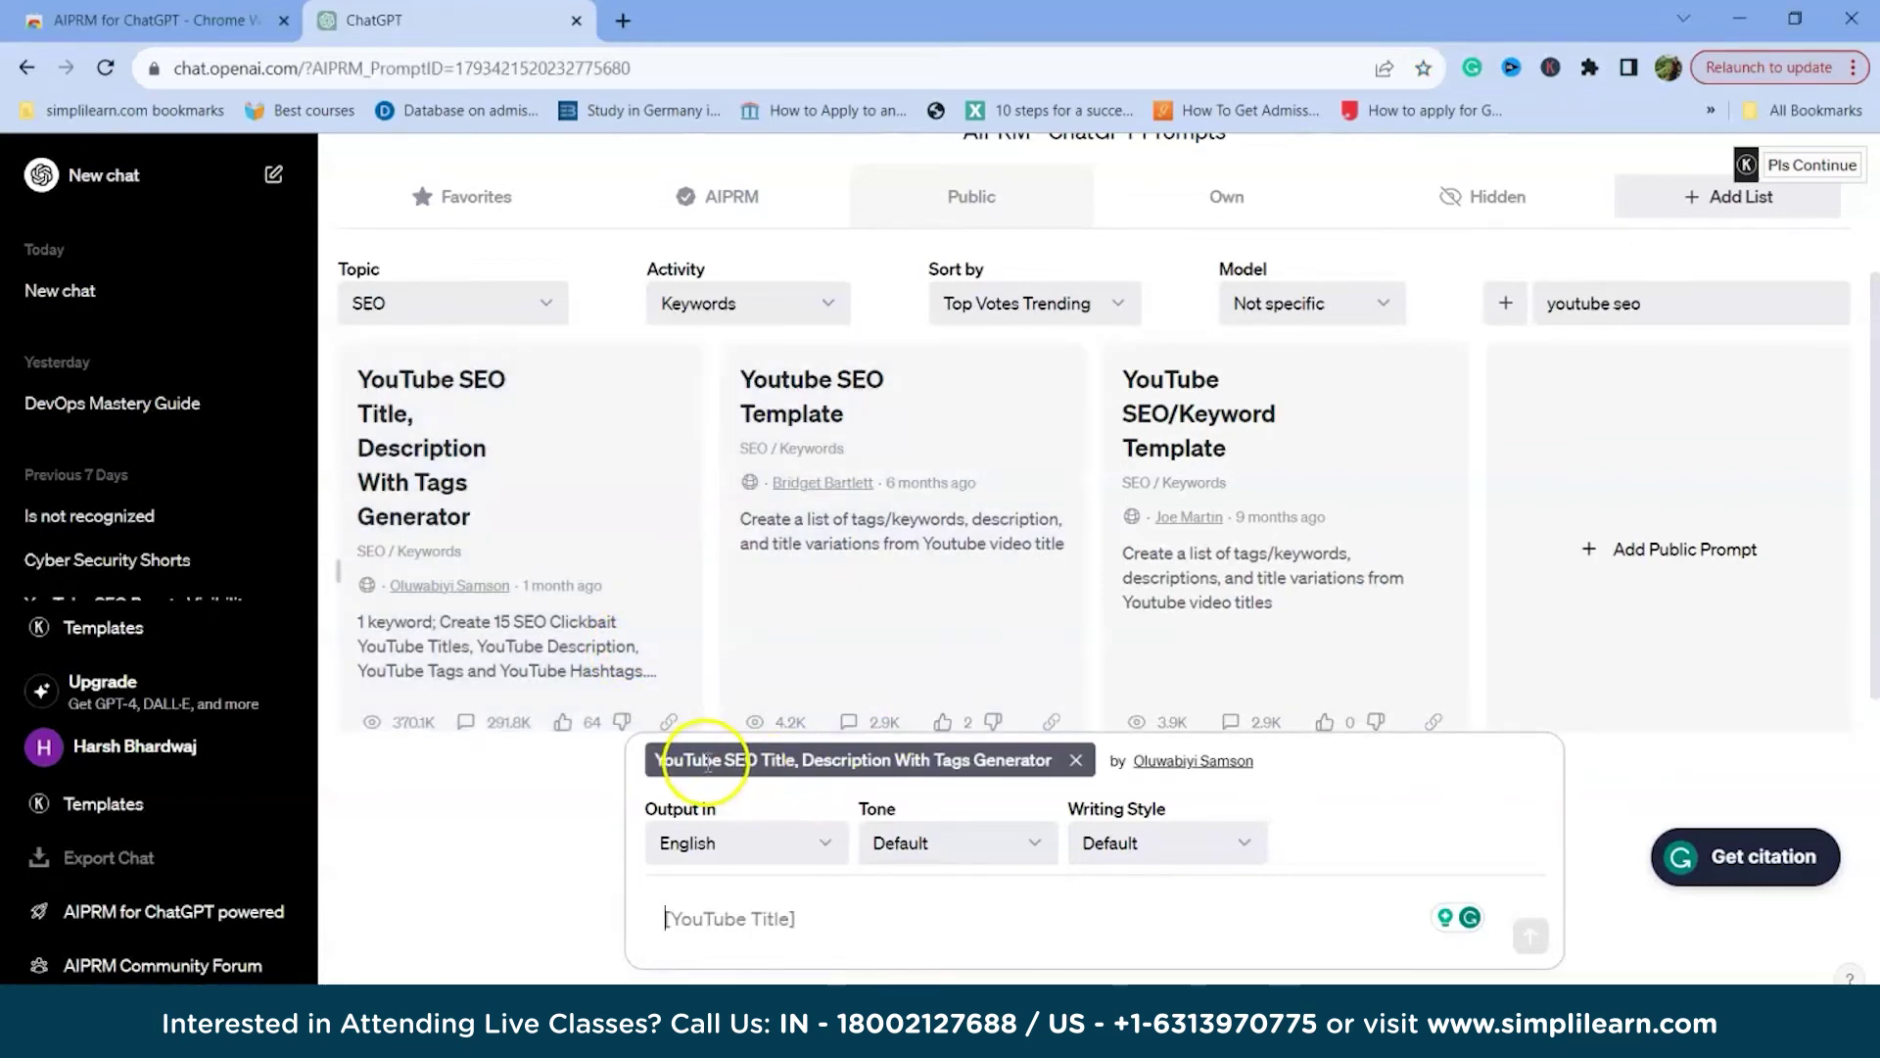
text(MBA)
click(894, 913)
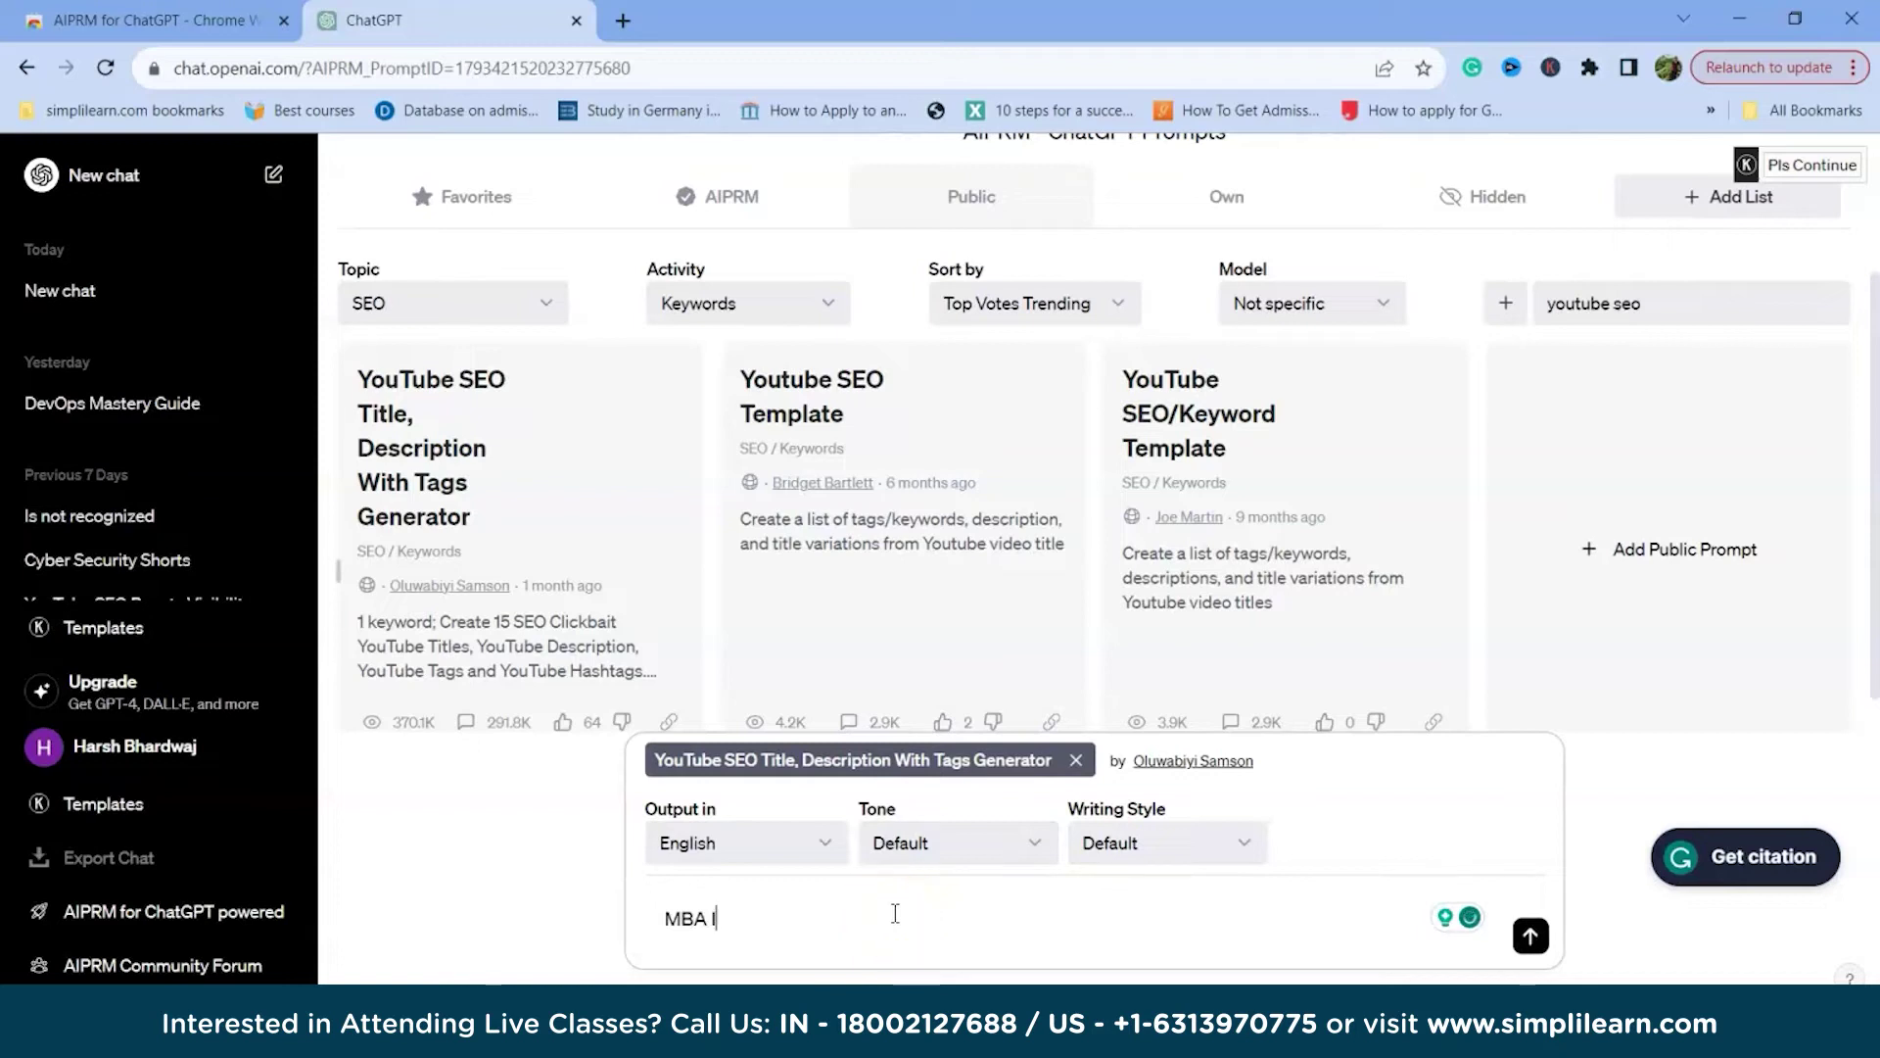
click(882, 910)
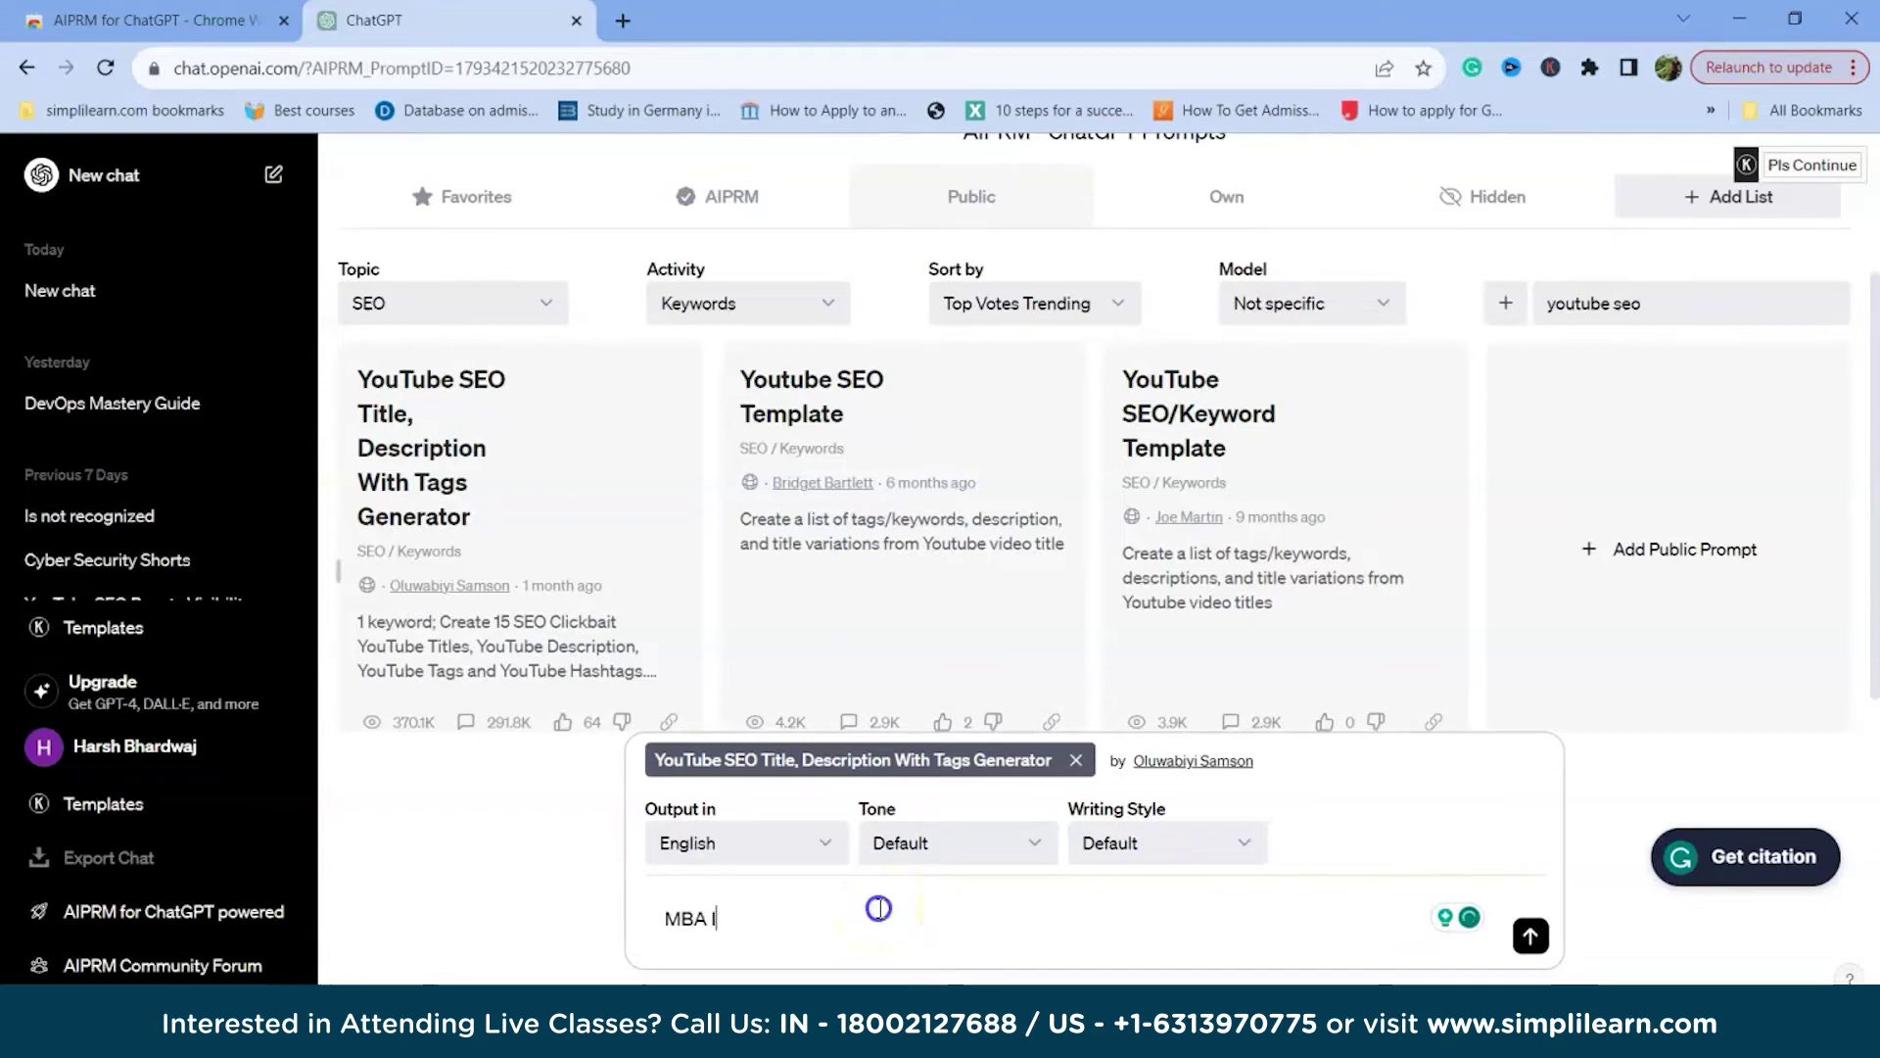
text(in USA)
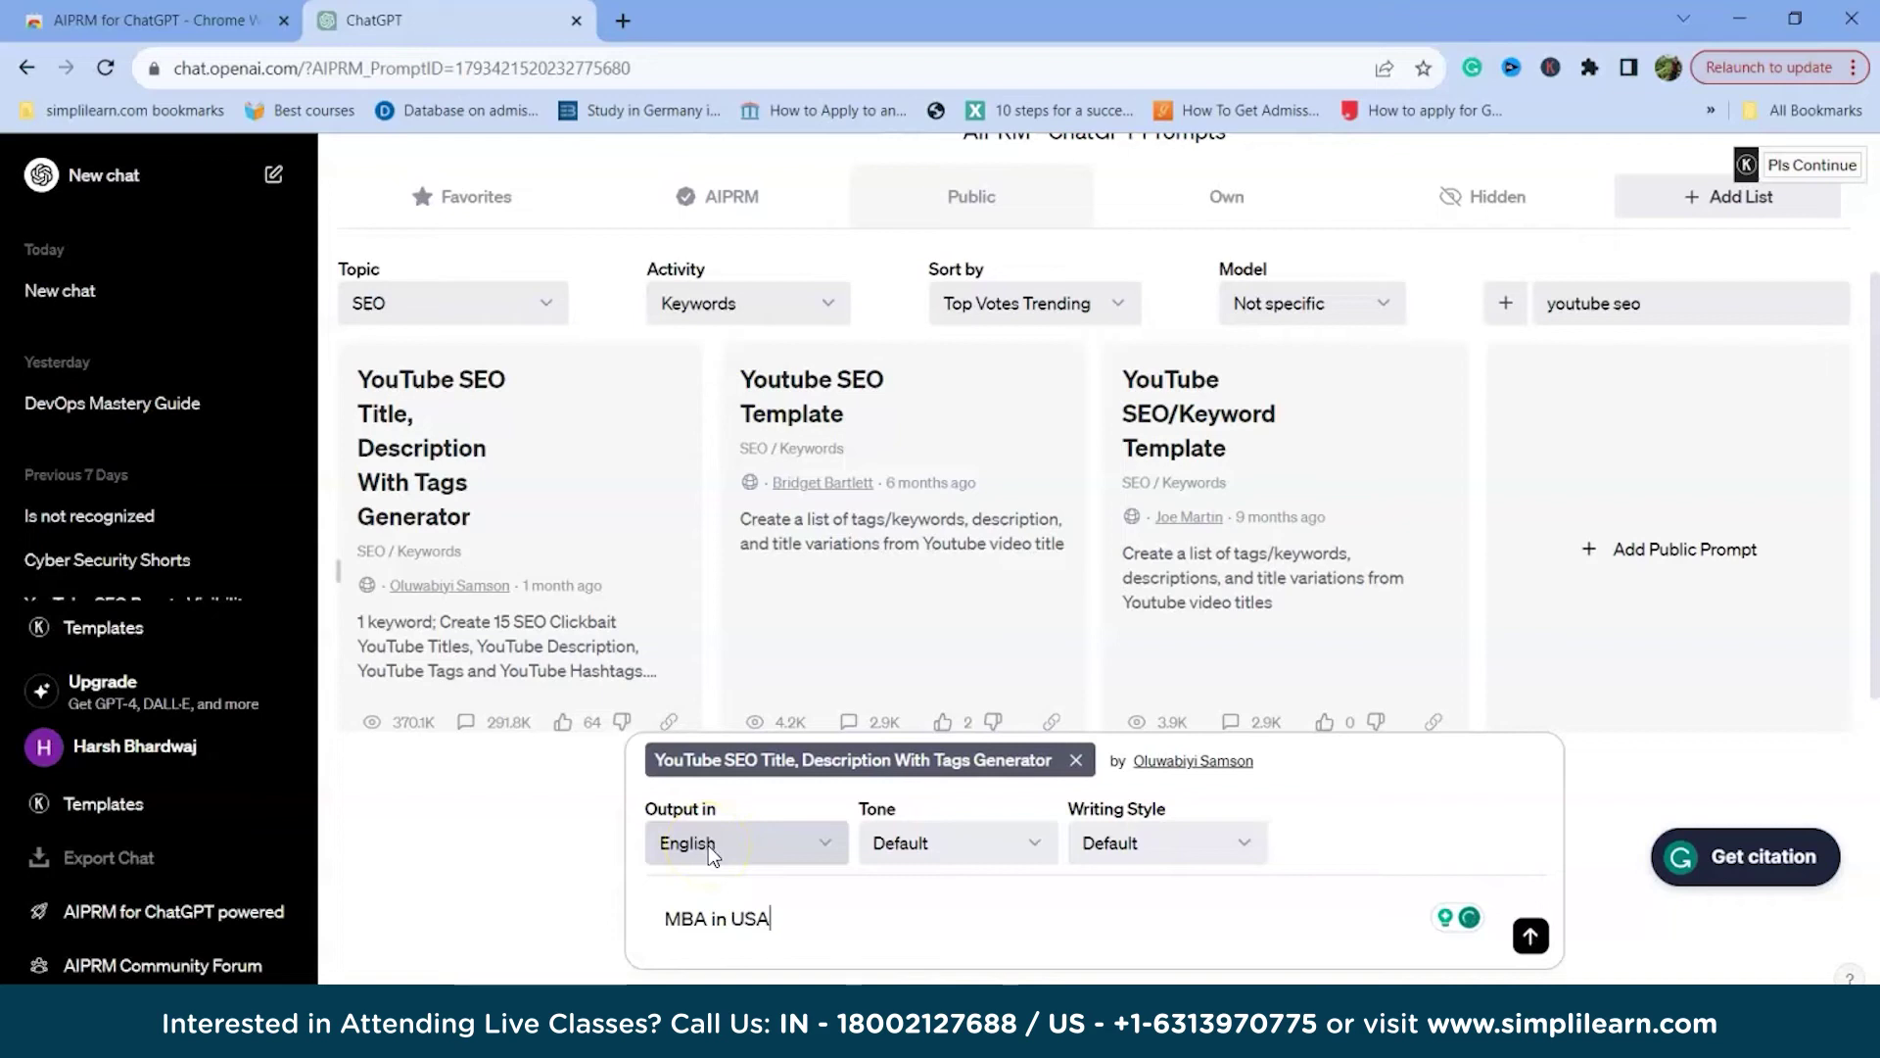
click(1529, 938)
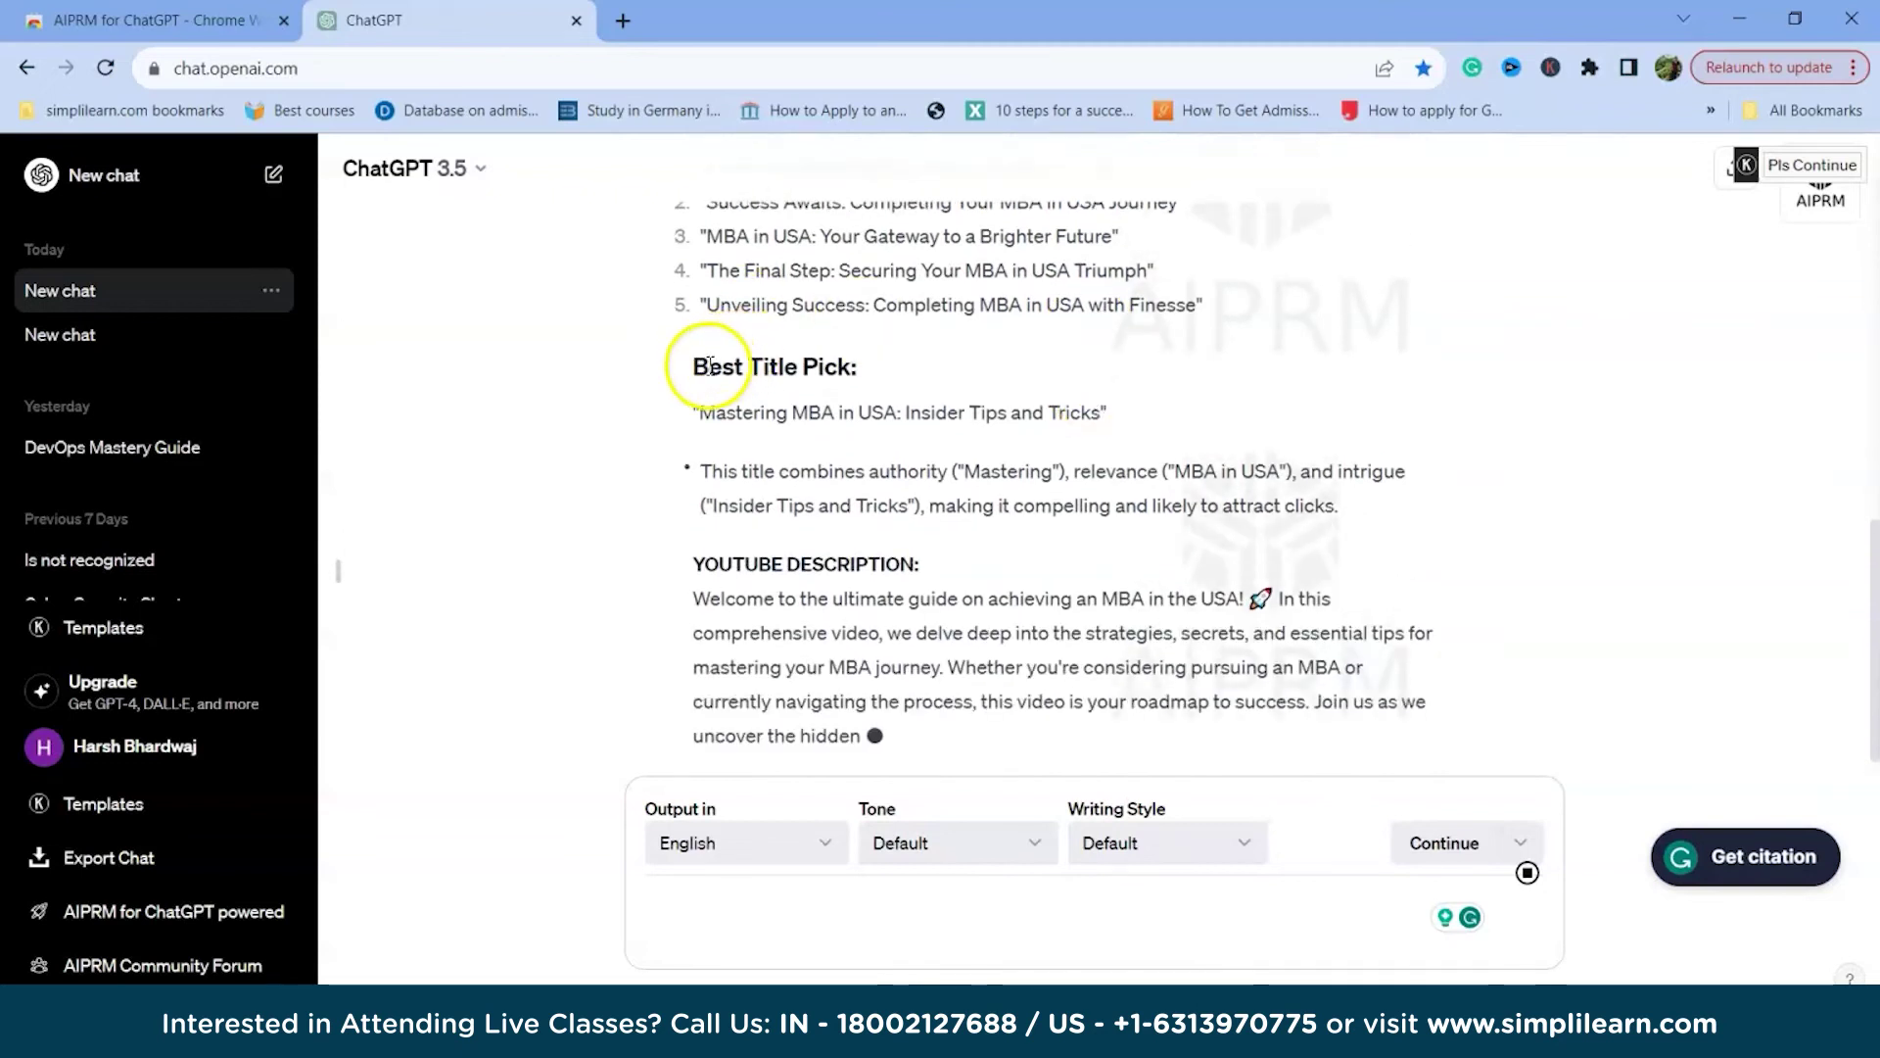
Step: Examine the generated MBA in USA titles, the best title pick and the reasoning given for it
scroll(915, 377, up, 8)
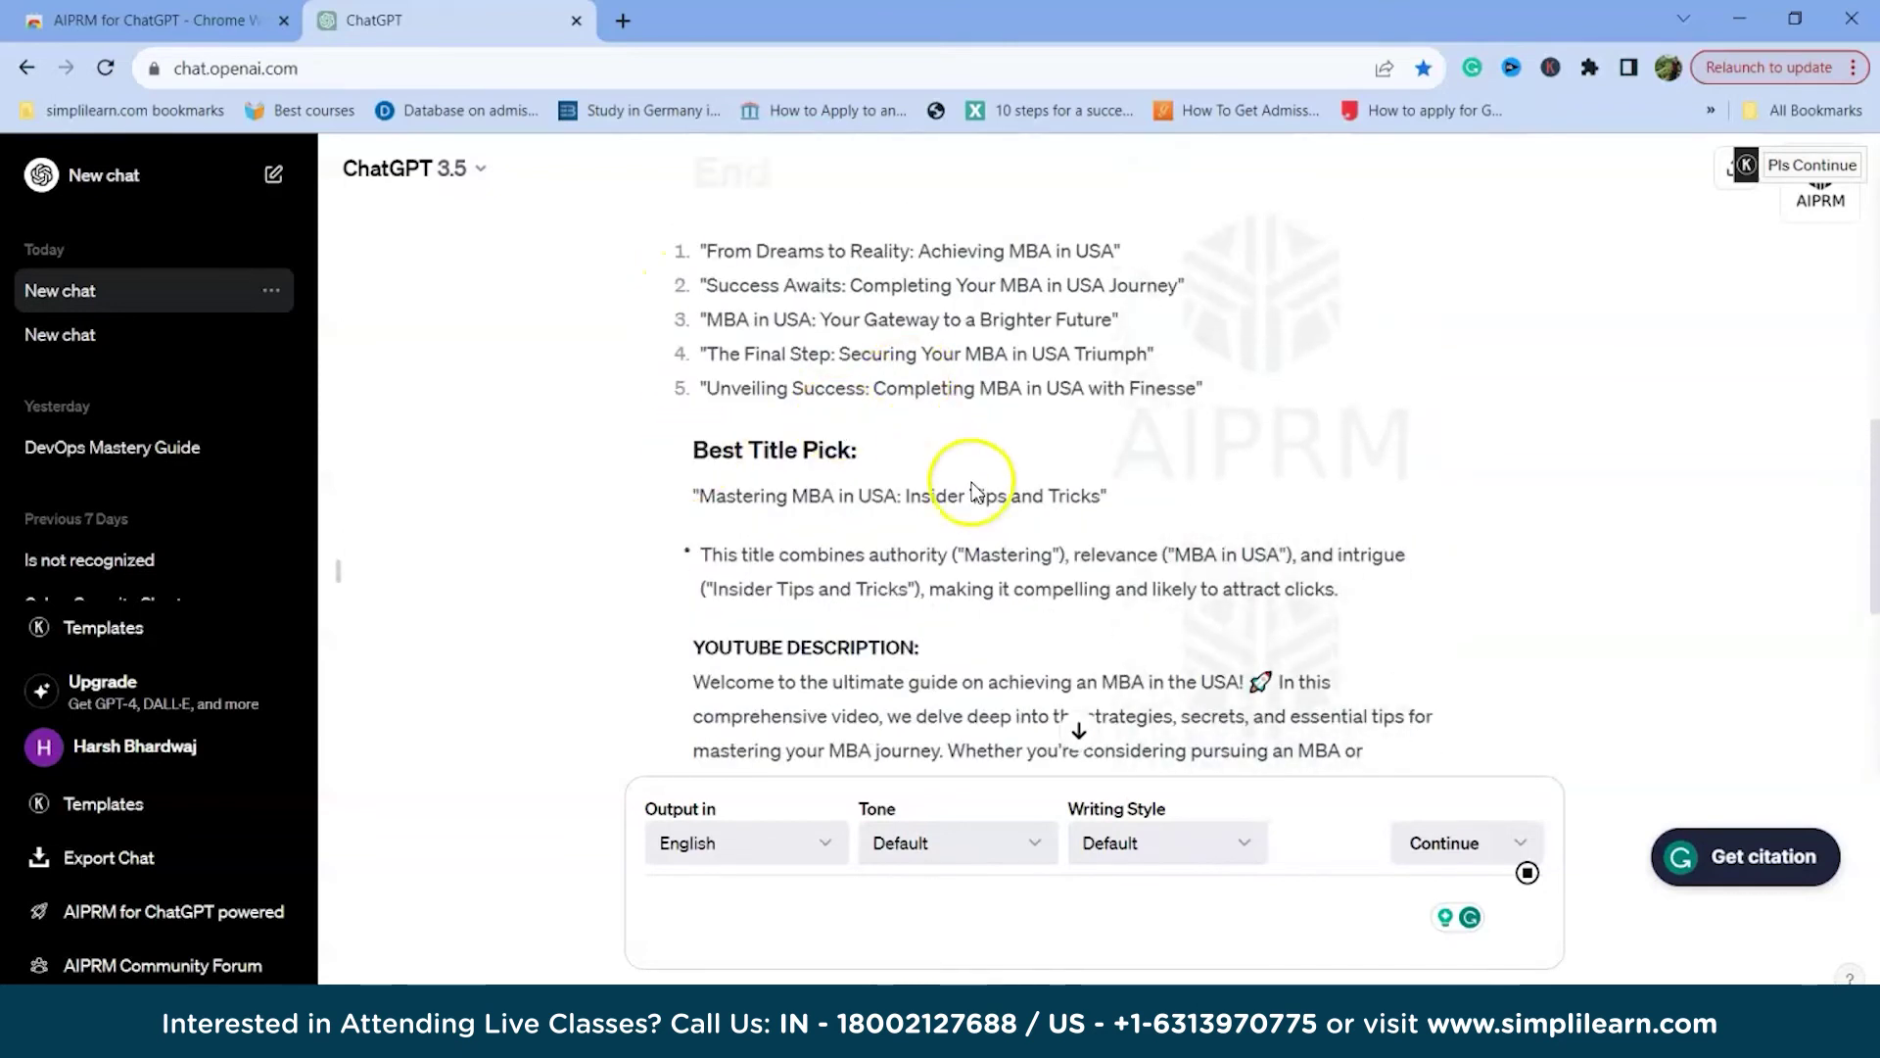
scroll(867, 509, down, 6)
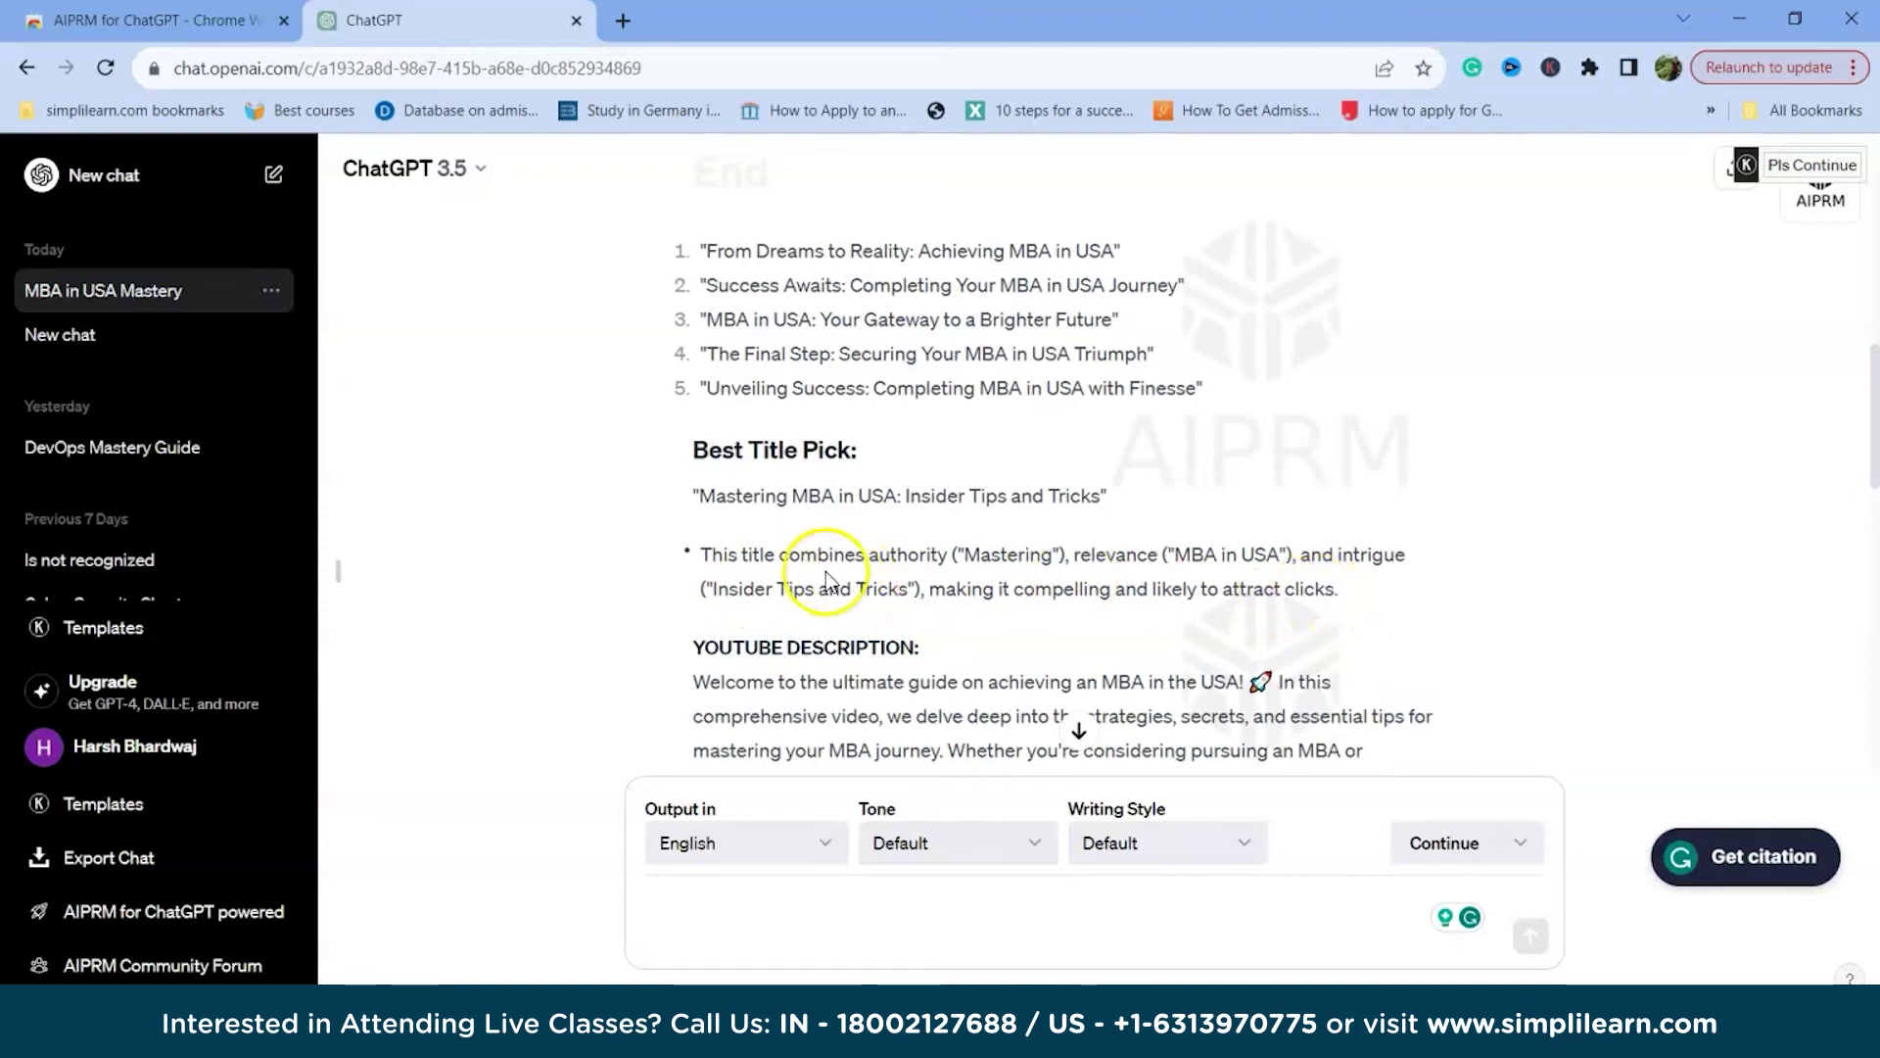
drag(697, 493, 1100, 493)
click(889, 566)
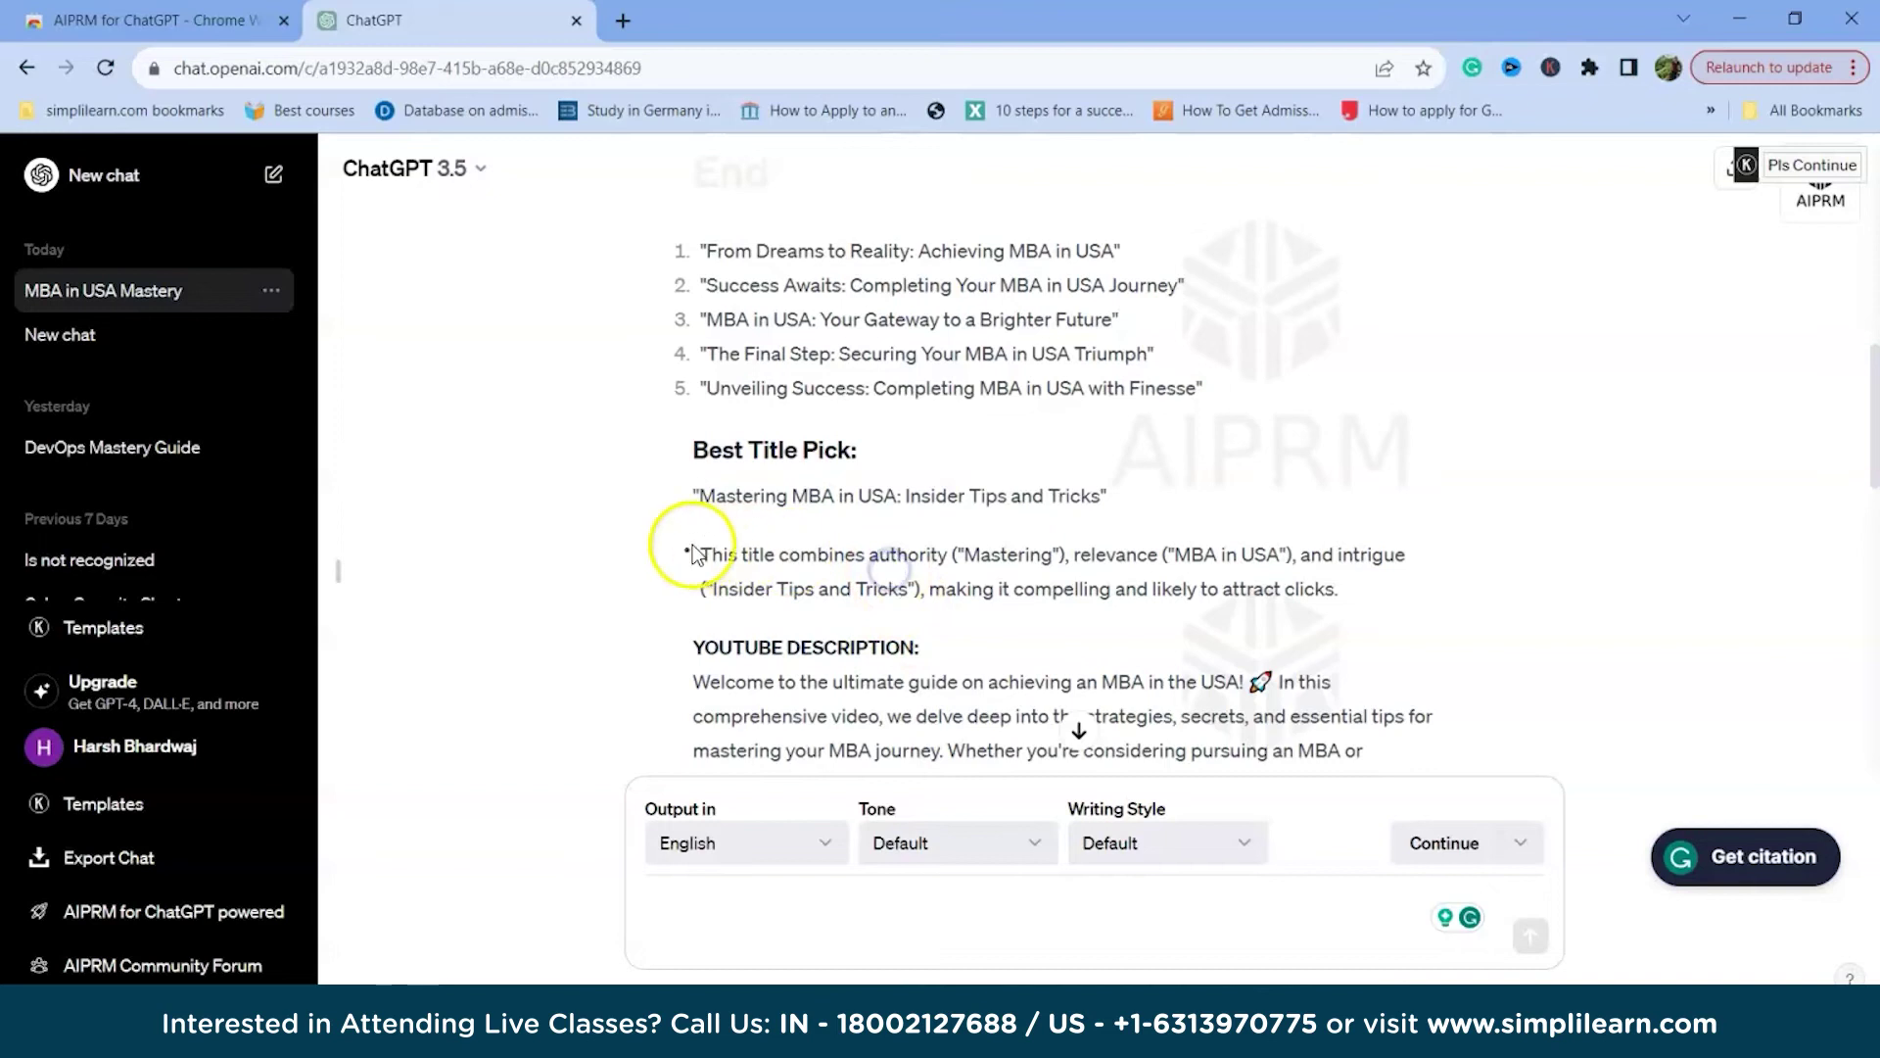
drag(699, 554, 1300, 558)
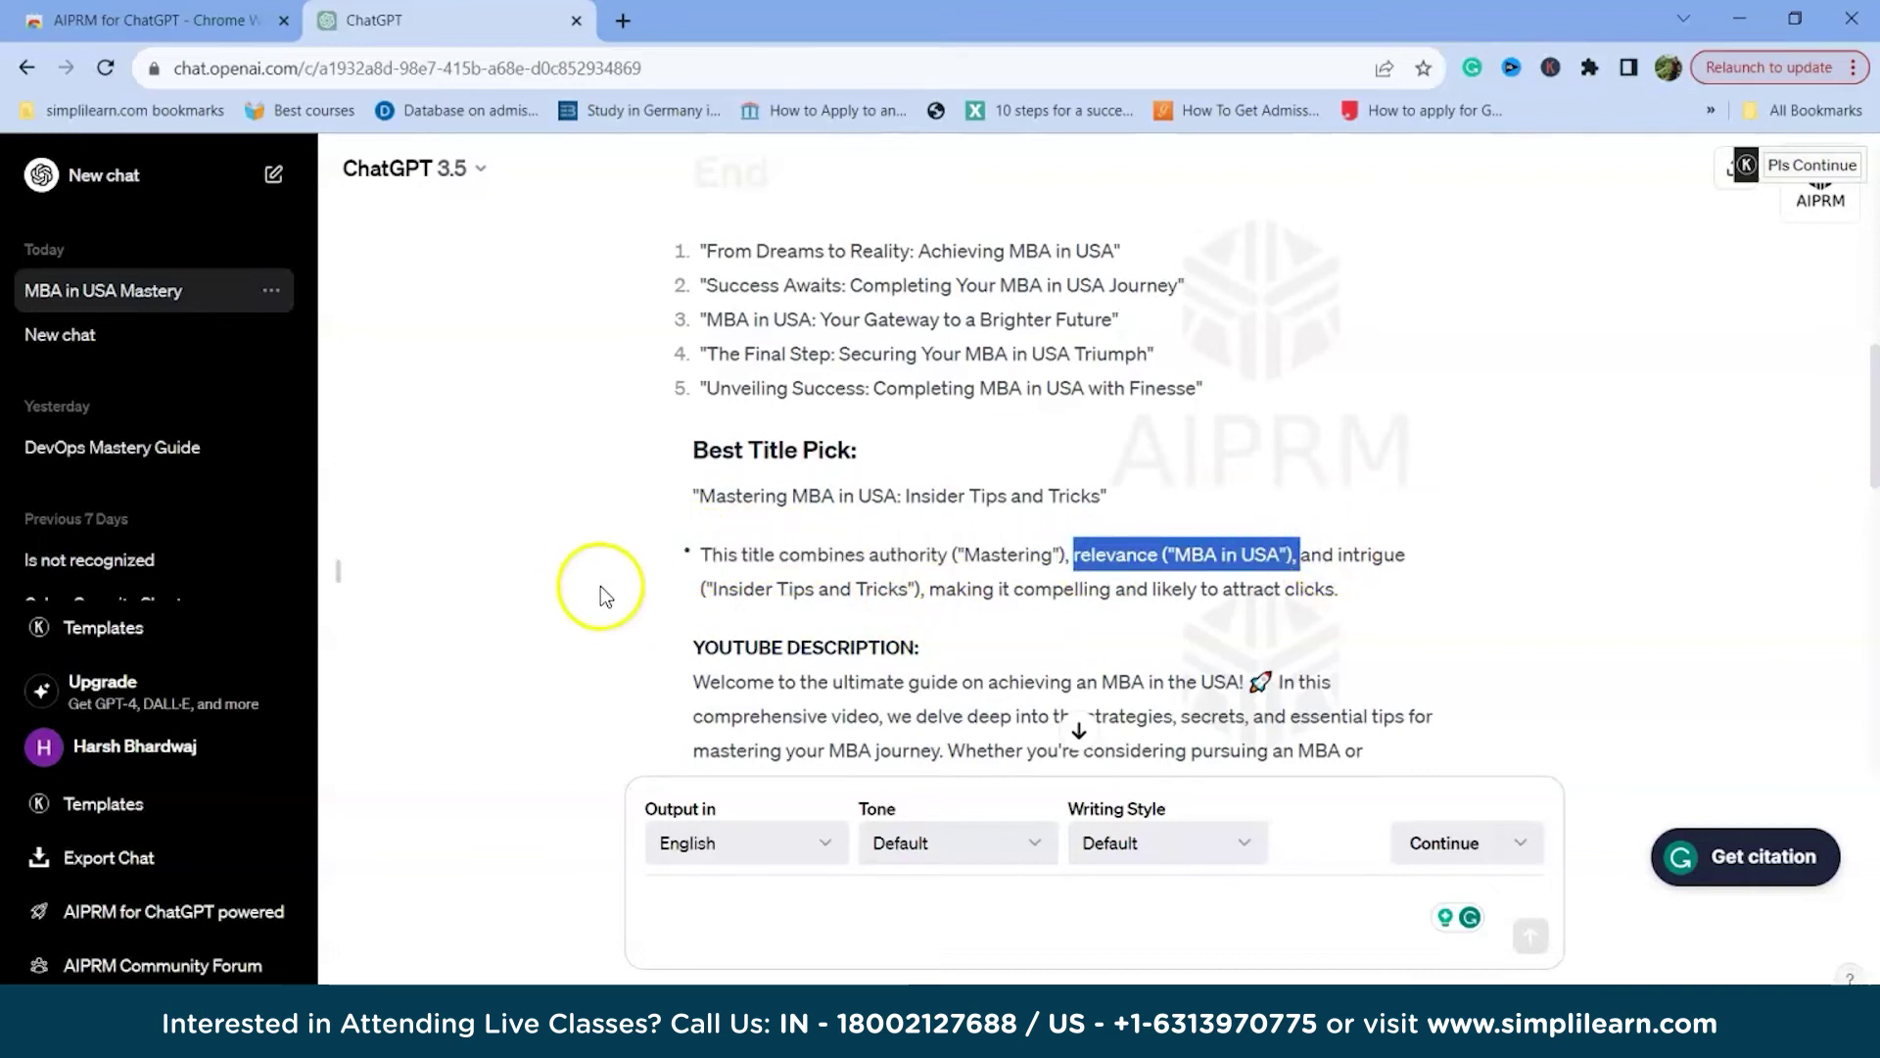
drag(712, 588, 1310, 619)
click(1342, 594)
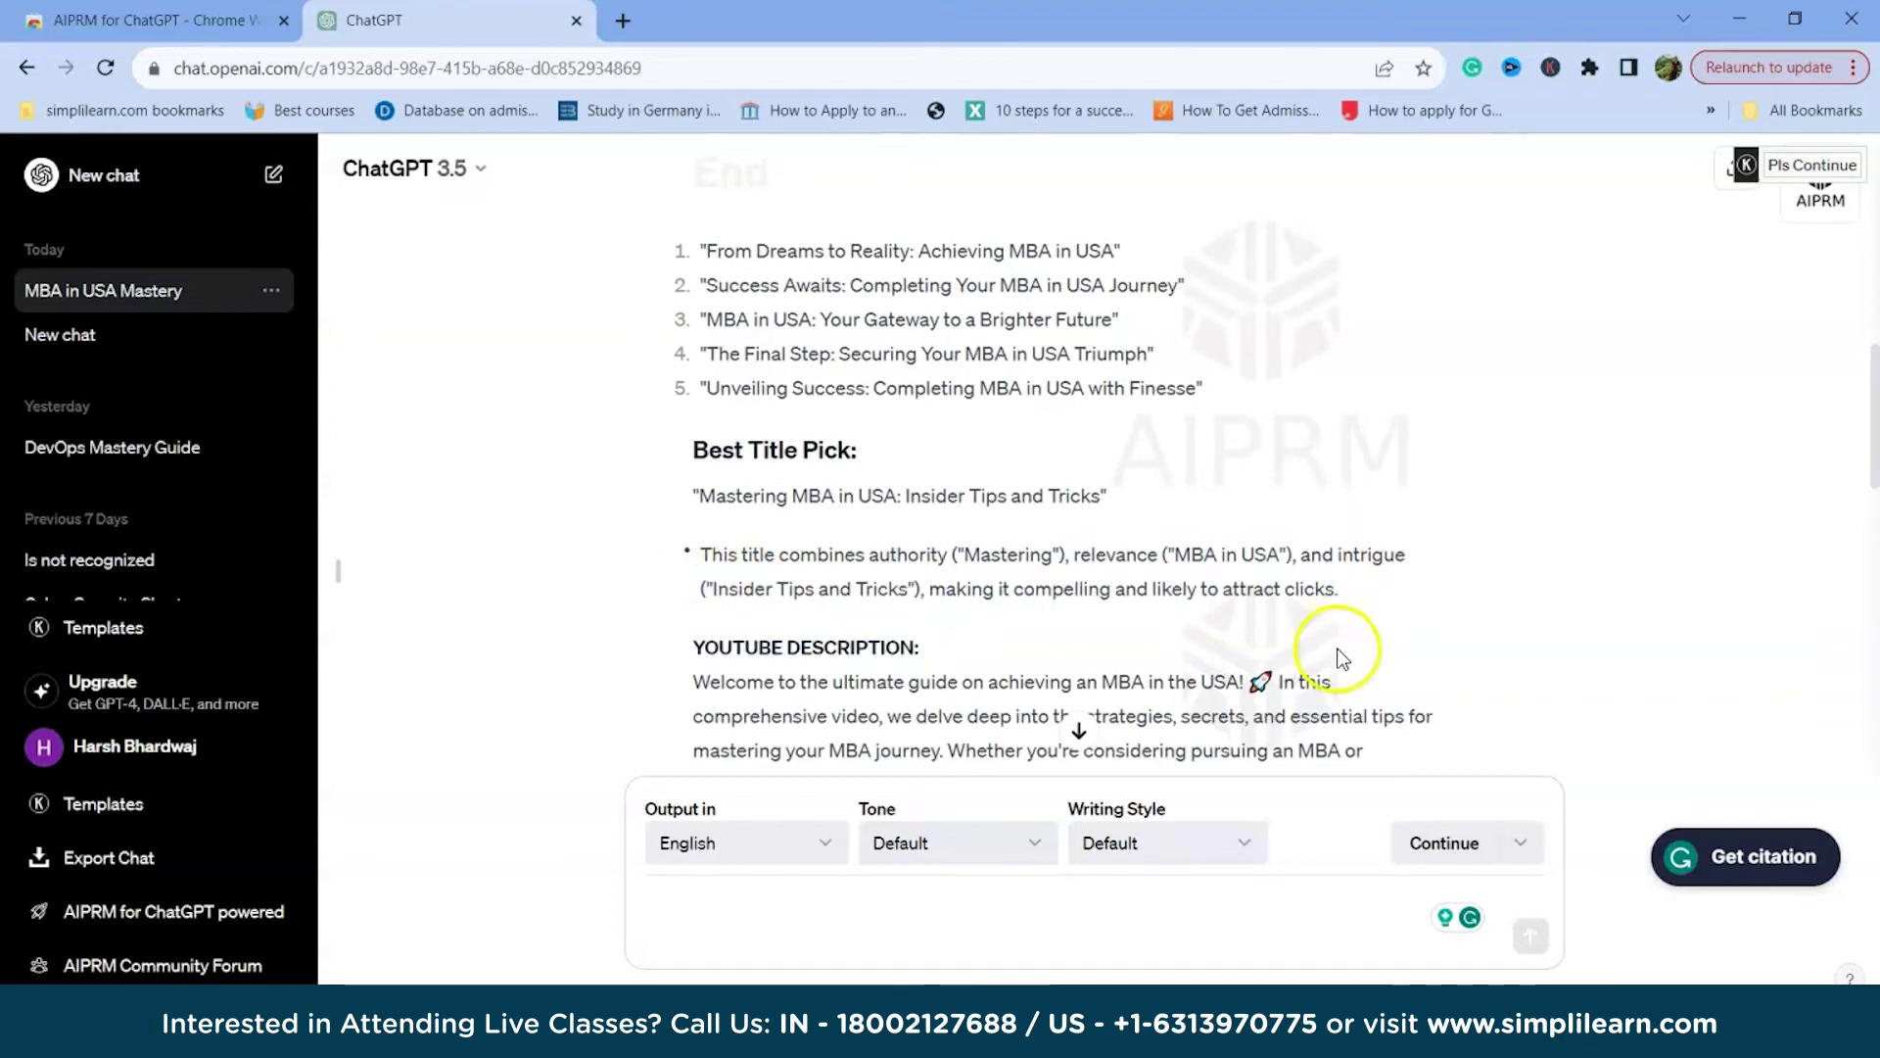
Step: Read the generated YouTube description, the hashtags and the tags for the MBA in USA video
scroll(1138, 580, down, 1)
scroll(839, 538, down, 2)
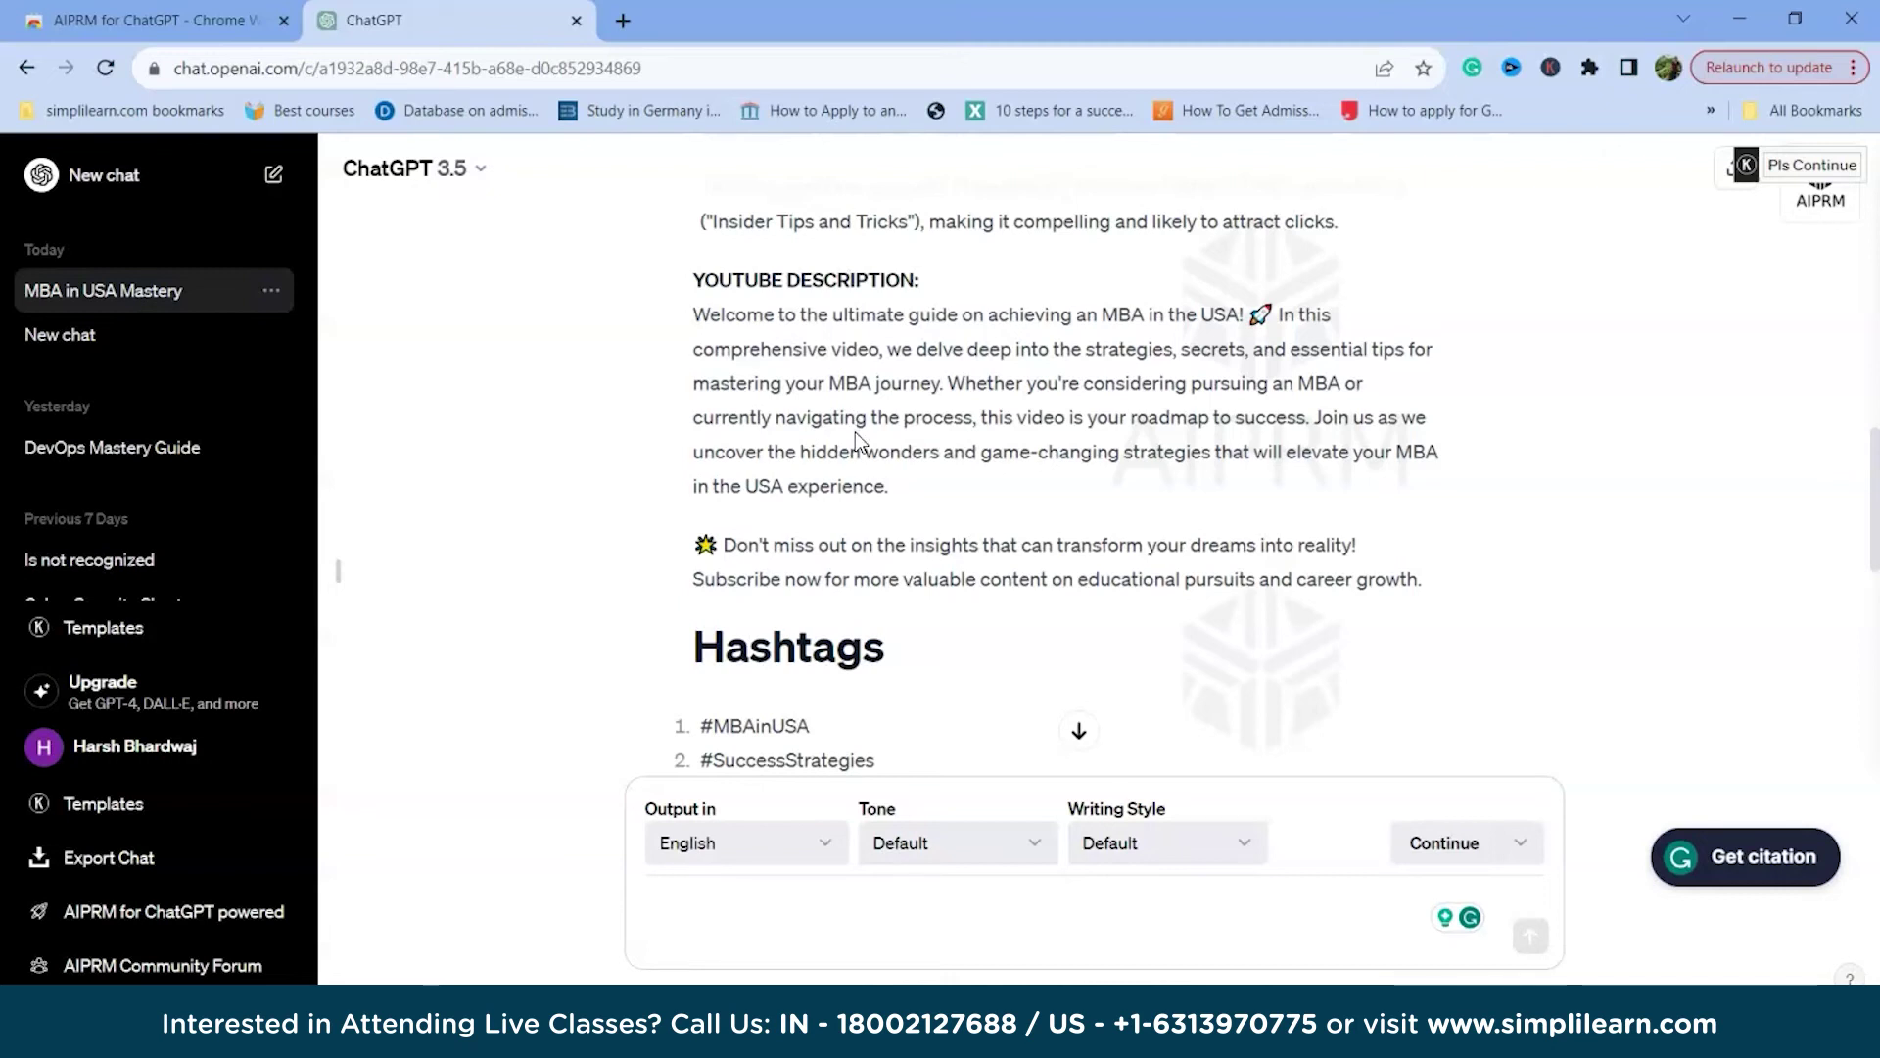
scroll(857, 439, down, 4)
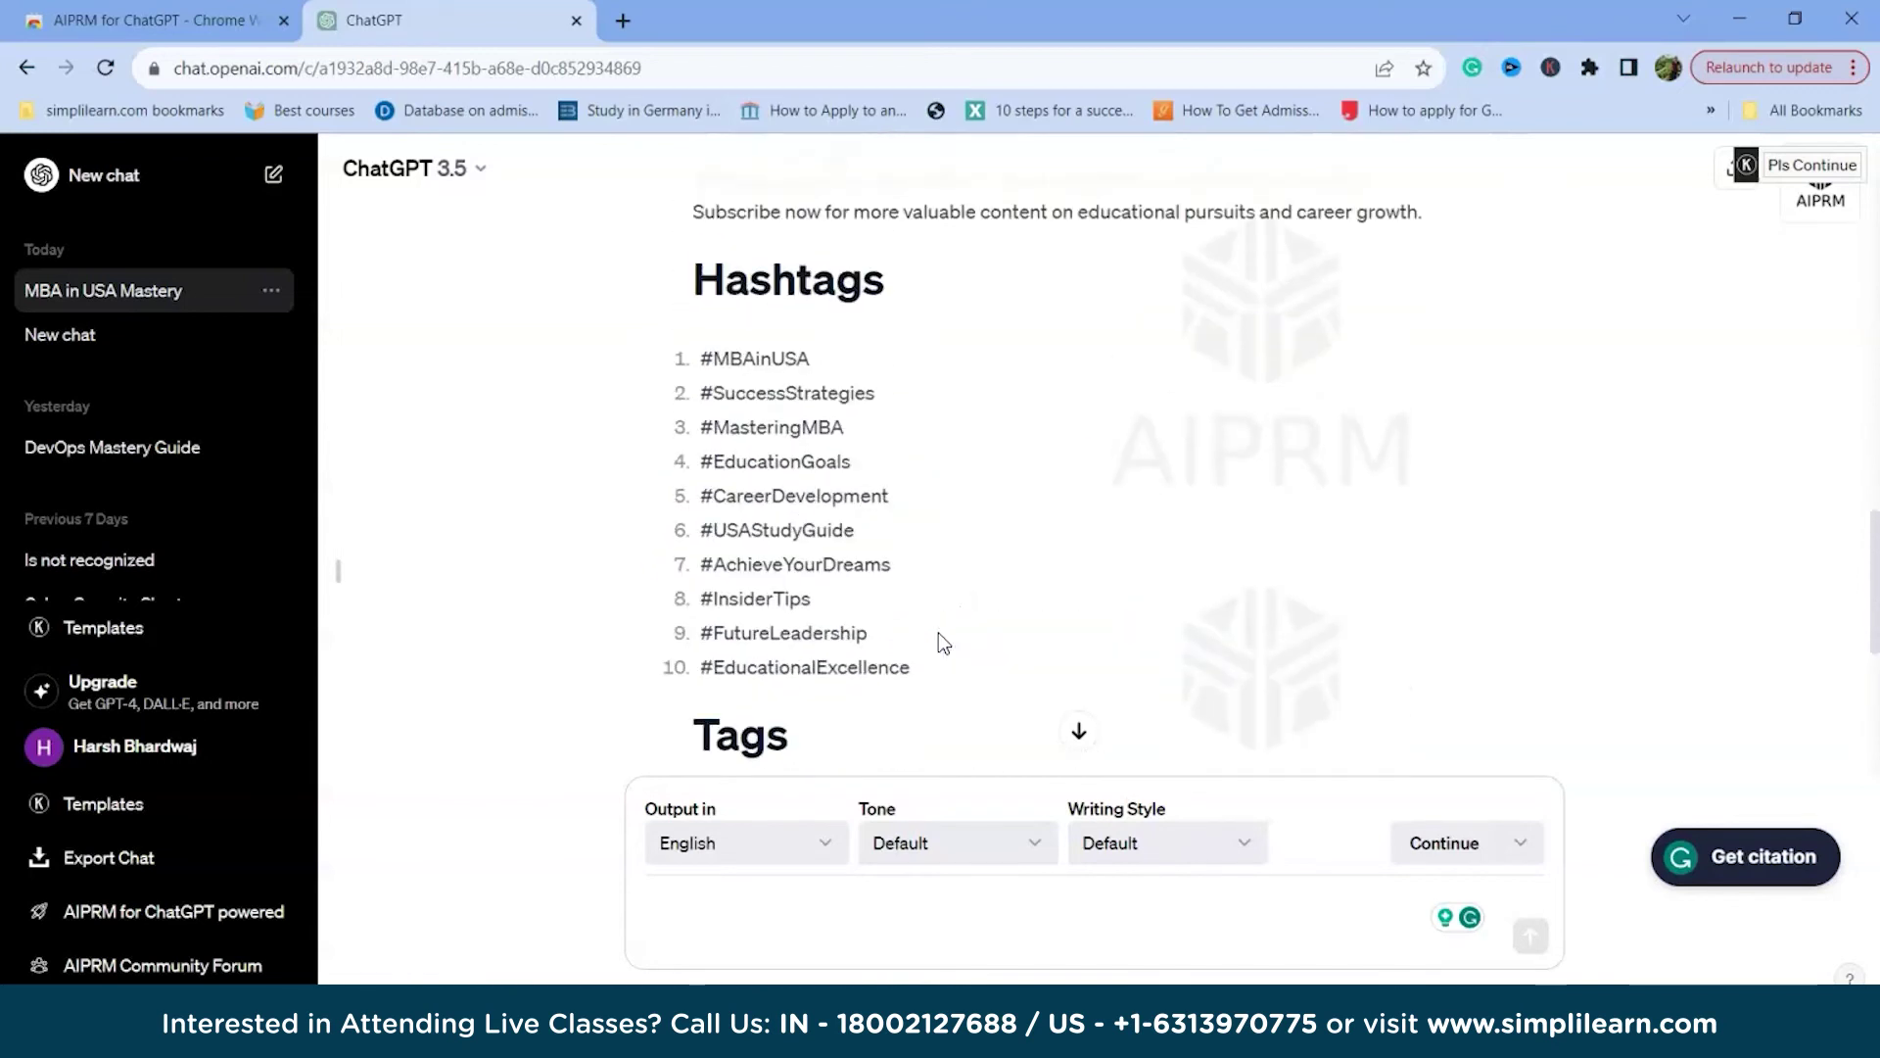
scroll(924, 525, down, 3)
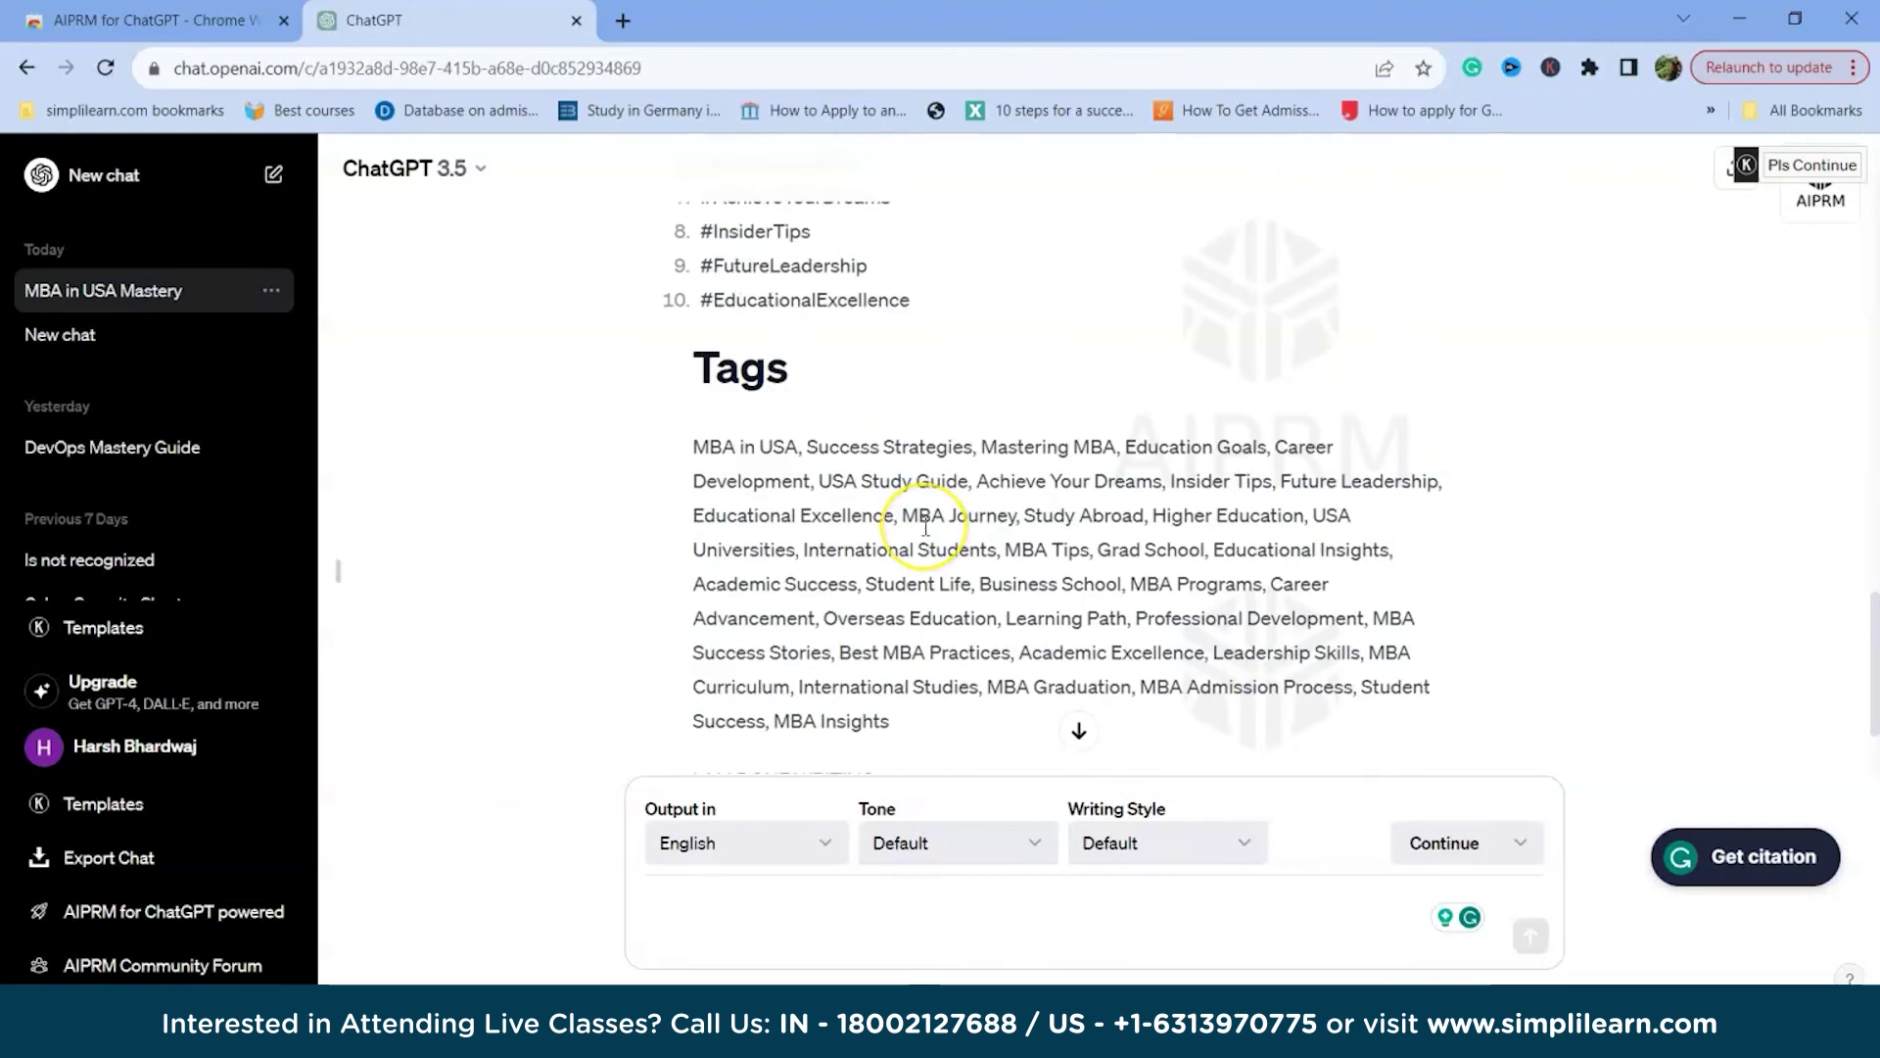
scroll(924, 526, down, 1)
scroll(749, 475, up, 1)
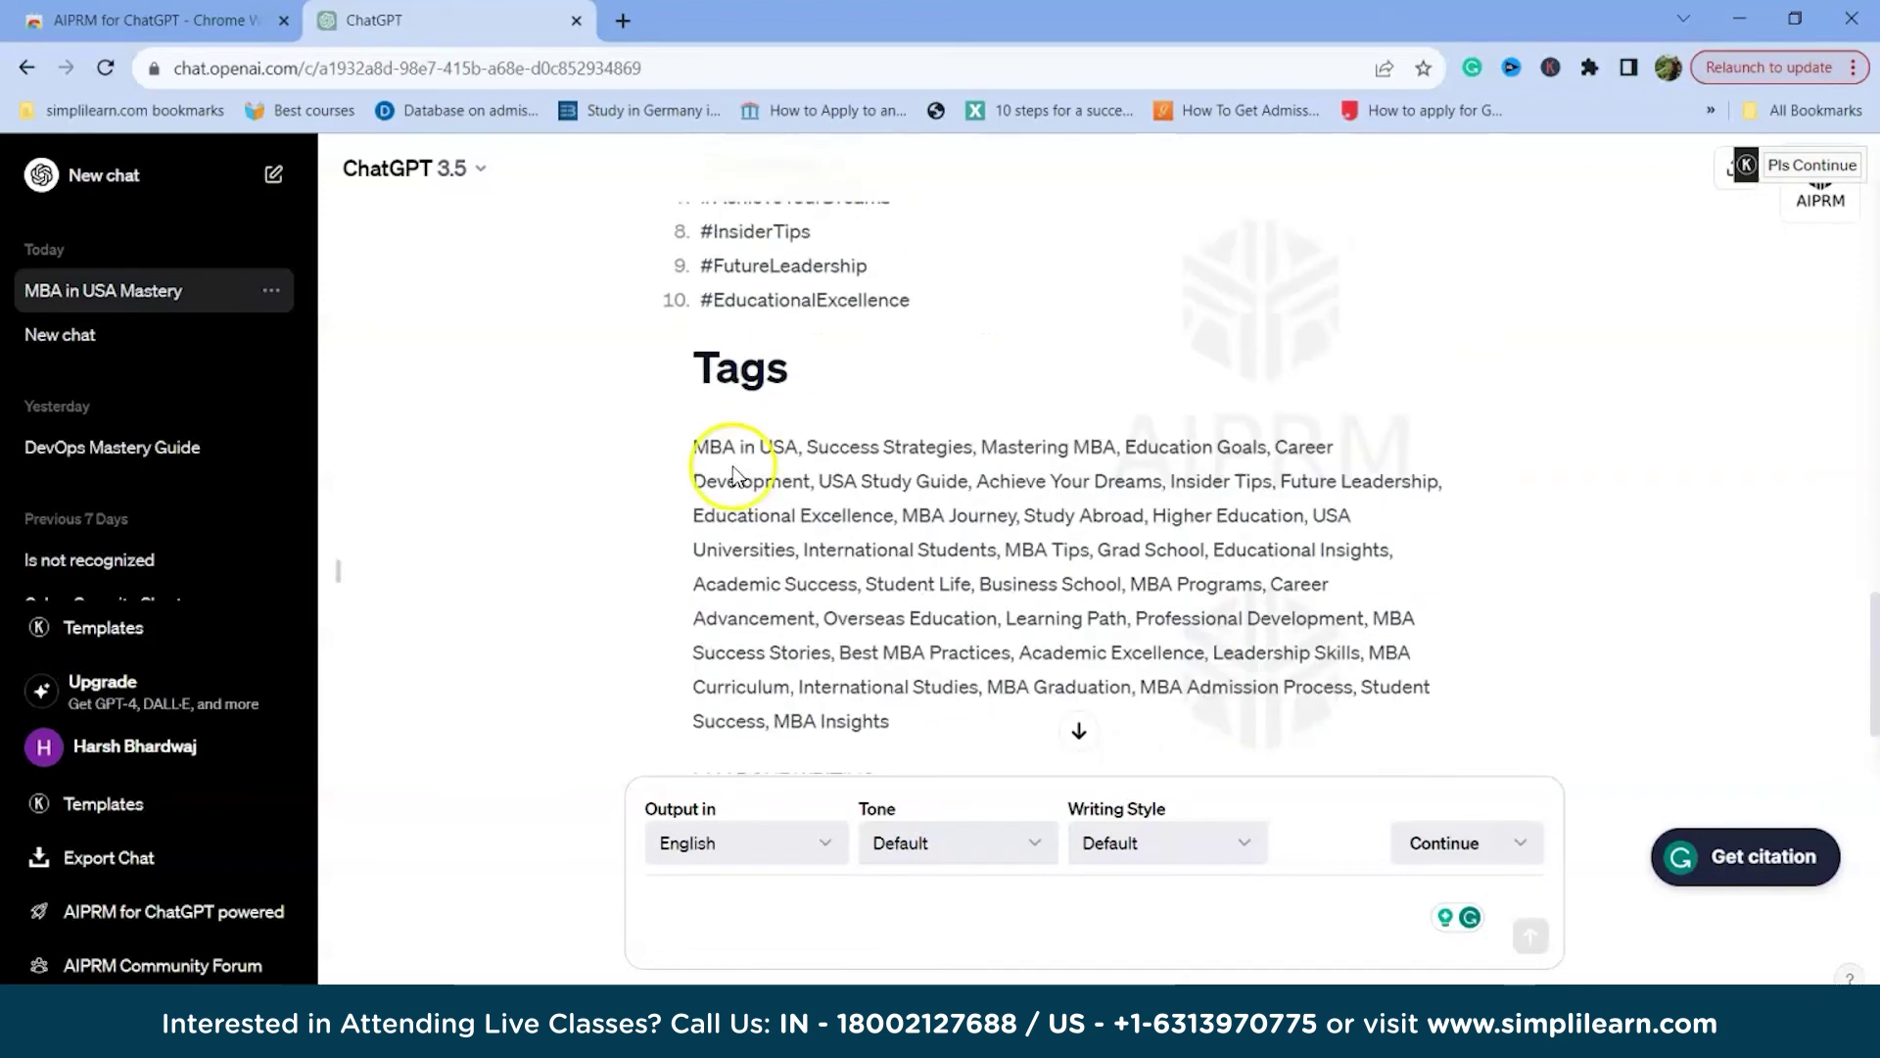
scroll(749, 475, down, 1)
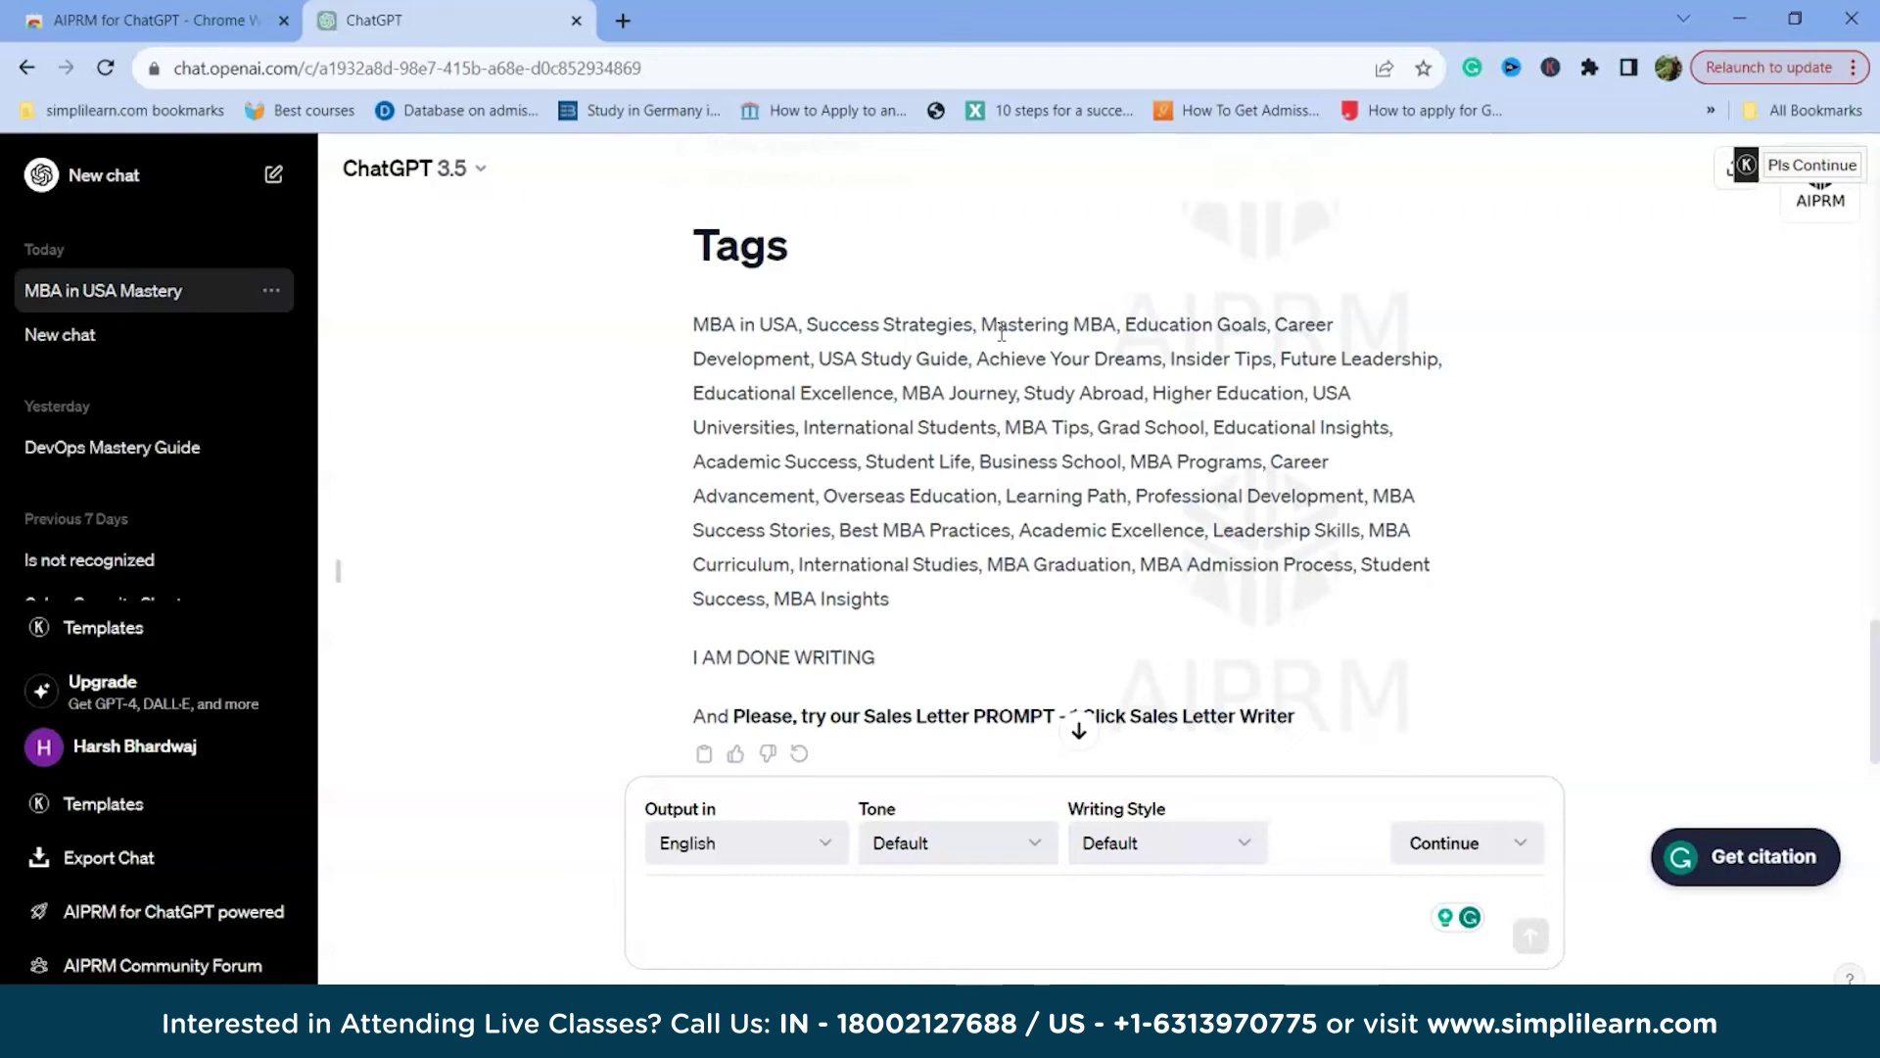
scroll(1013, 428, up, 1)
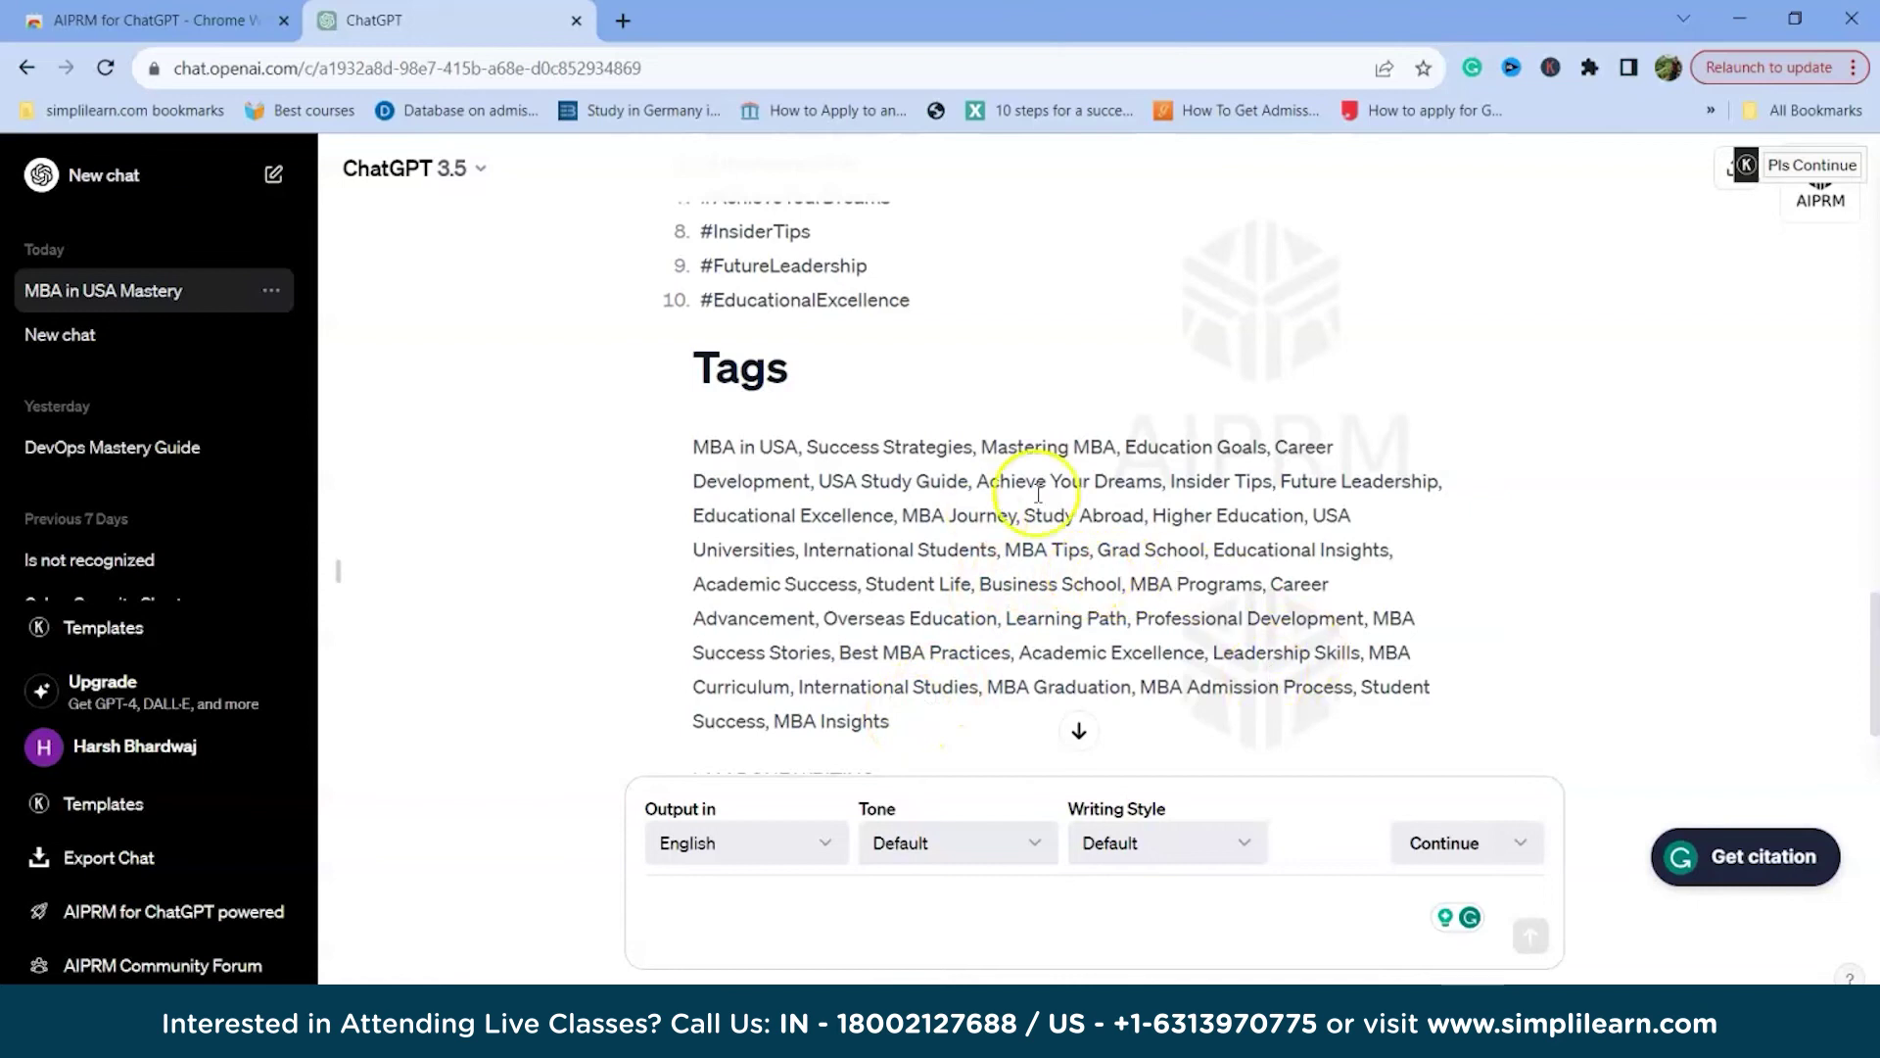
scroll(1077, 502, up, 3)
scroll(1085, 502, down, 2)
Step: Go back over the whole MBA in USA answer, comparing the Beginning, Middle and End title groups with the best title pick
scroll(1075, 501, up, 8)
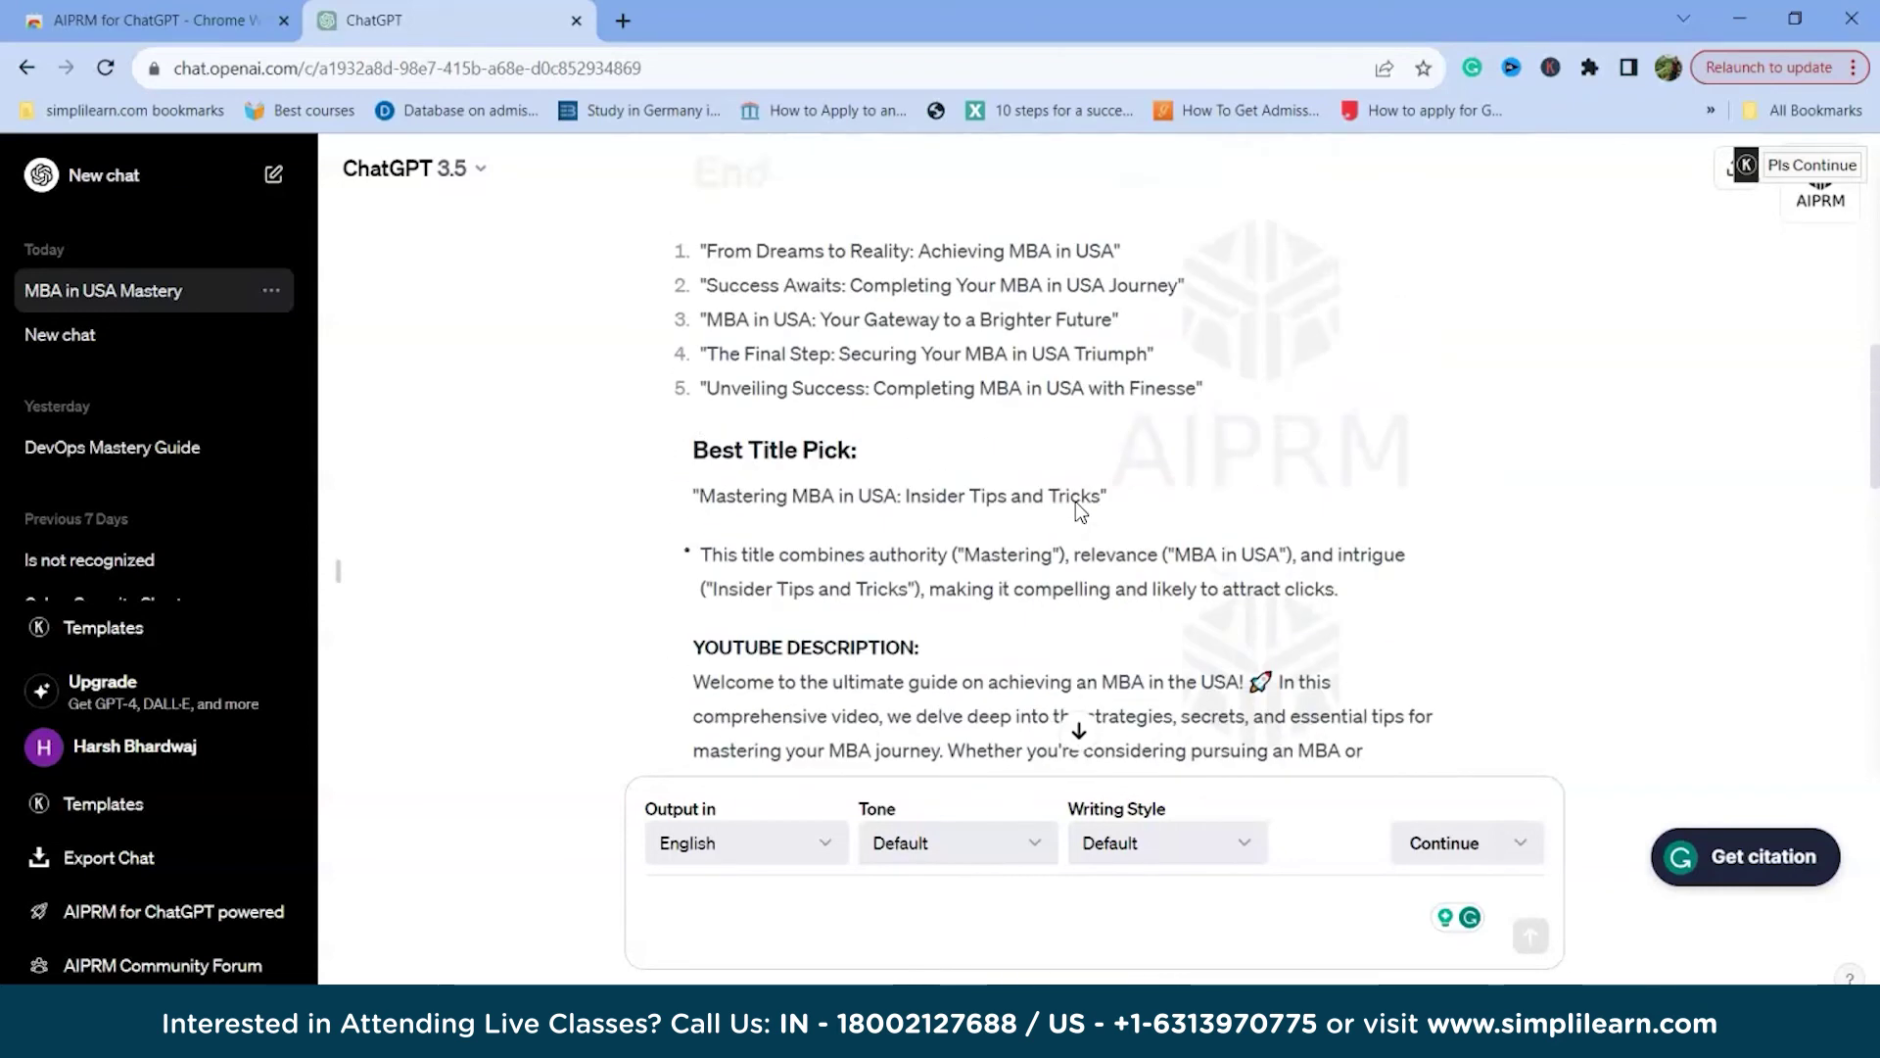
scroll(1077, 502, up, 7)
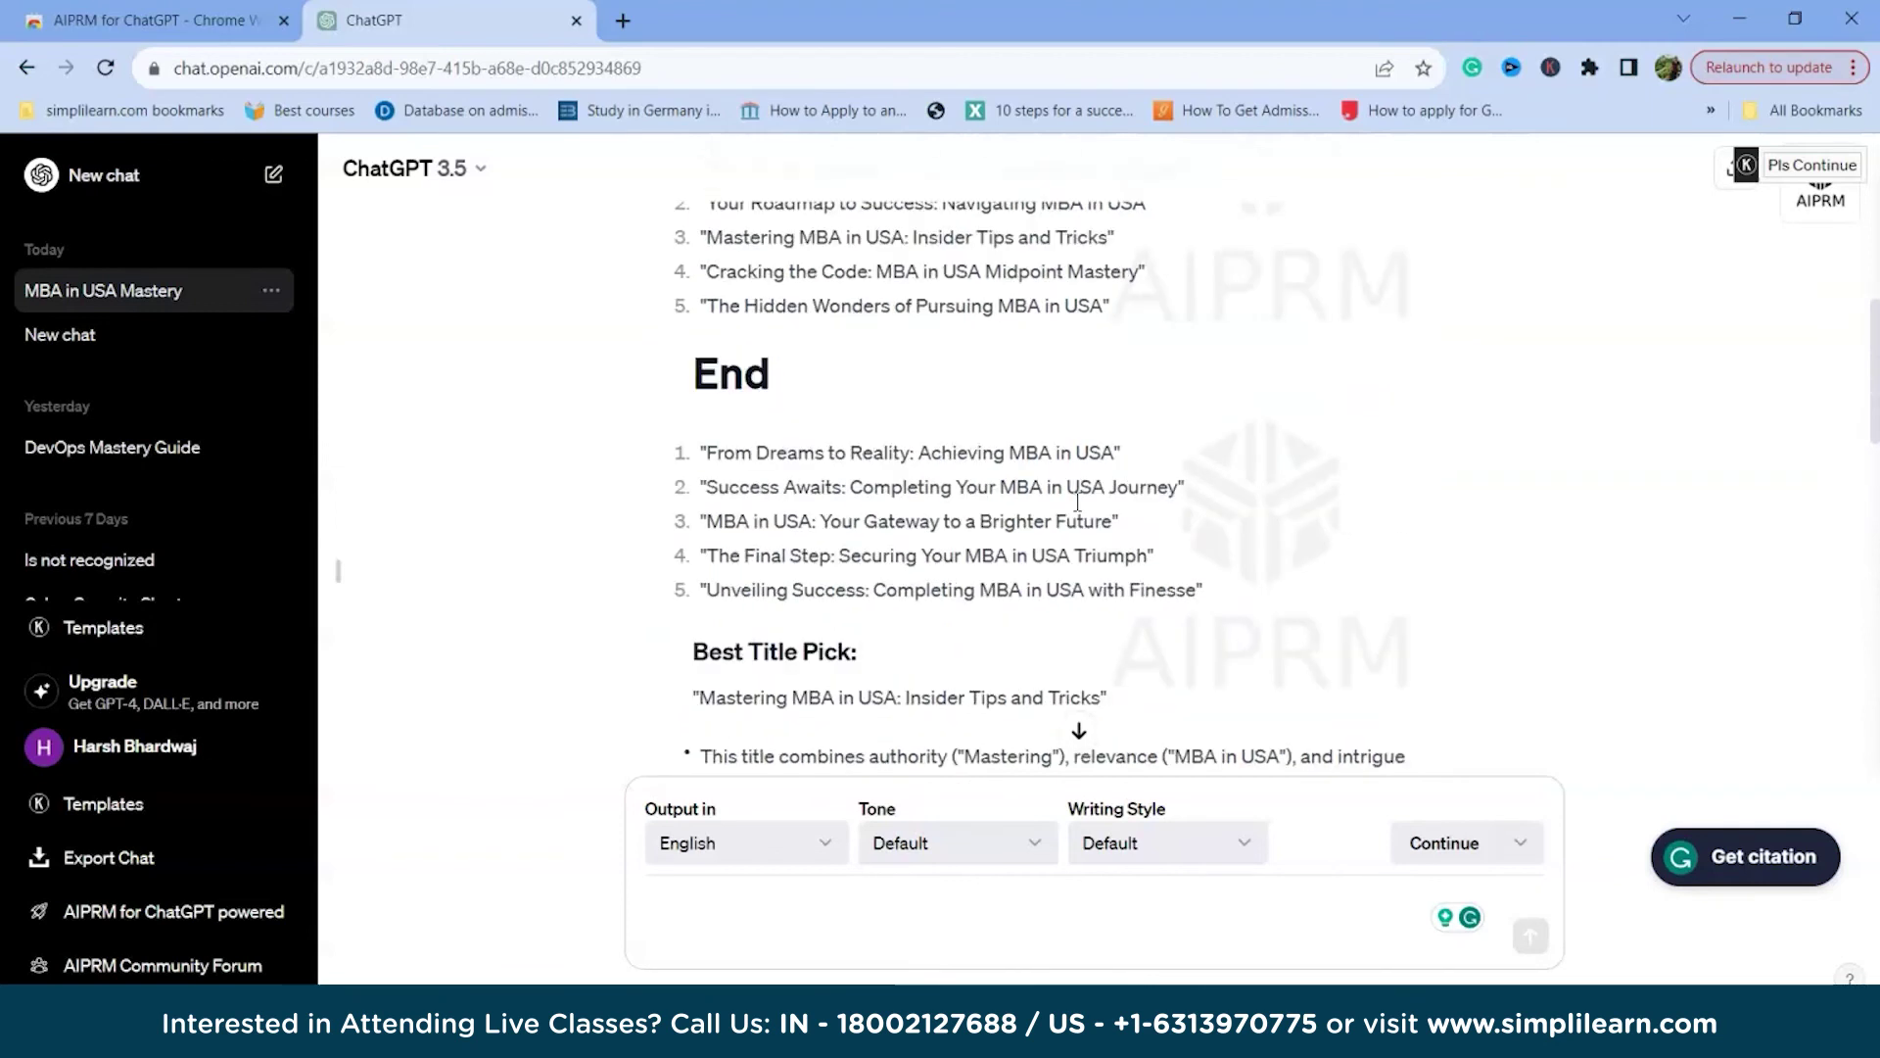
scroll(924, 473, down, 7)
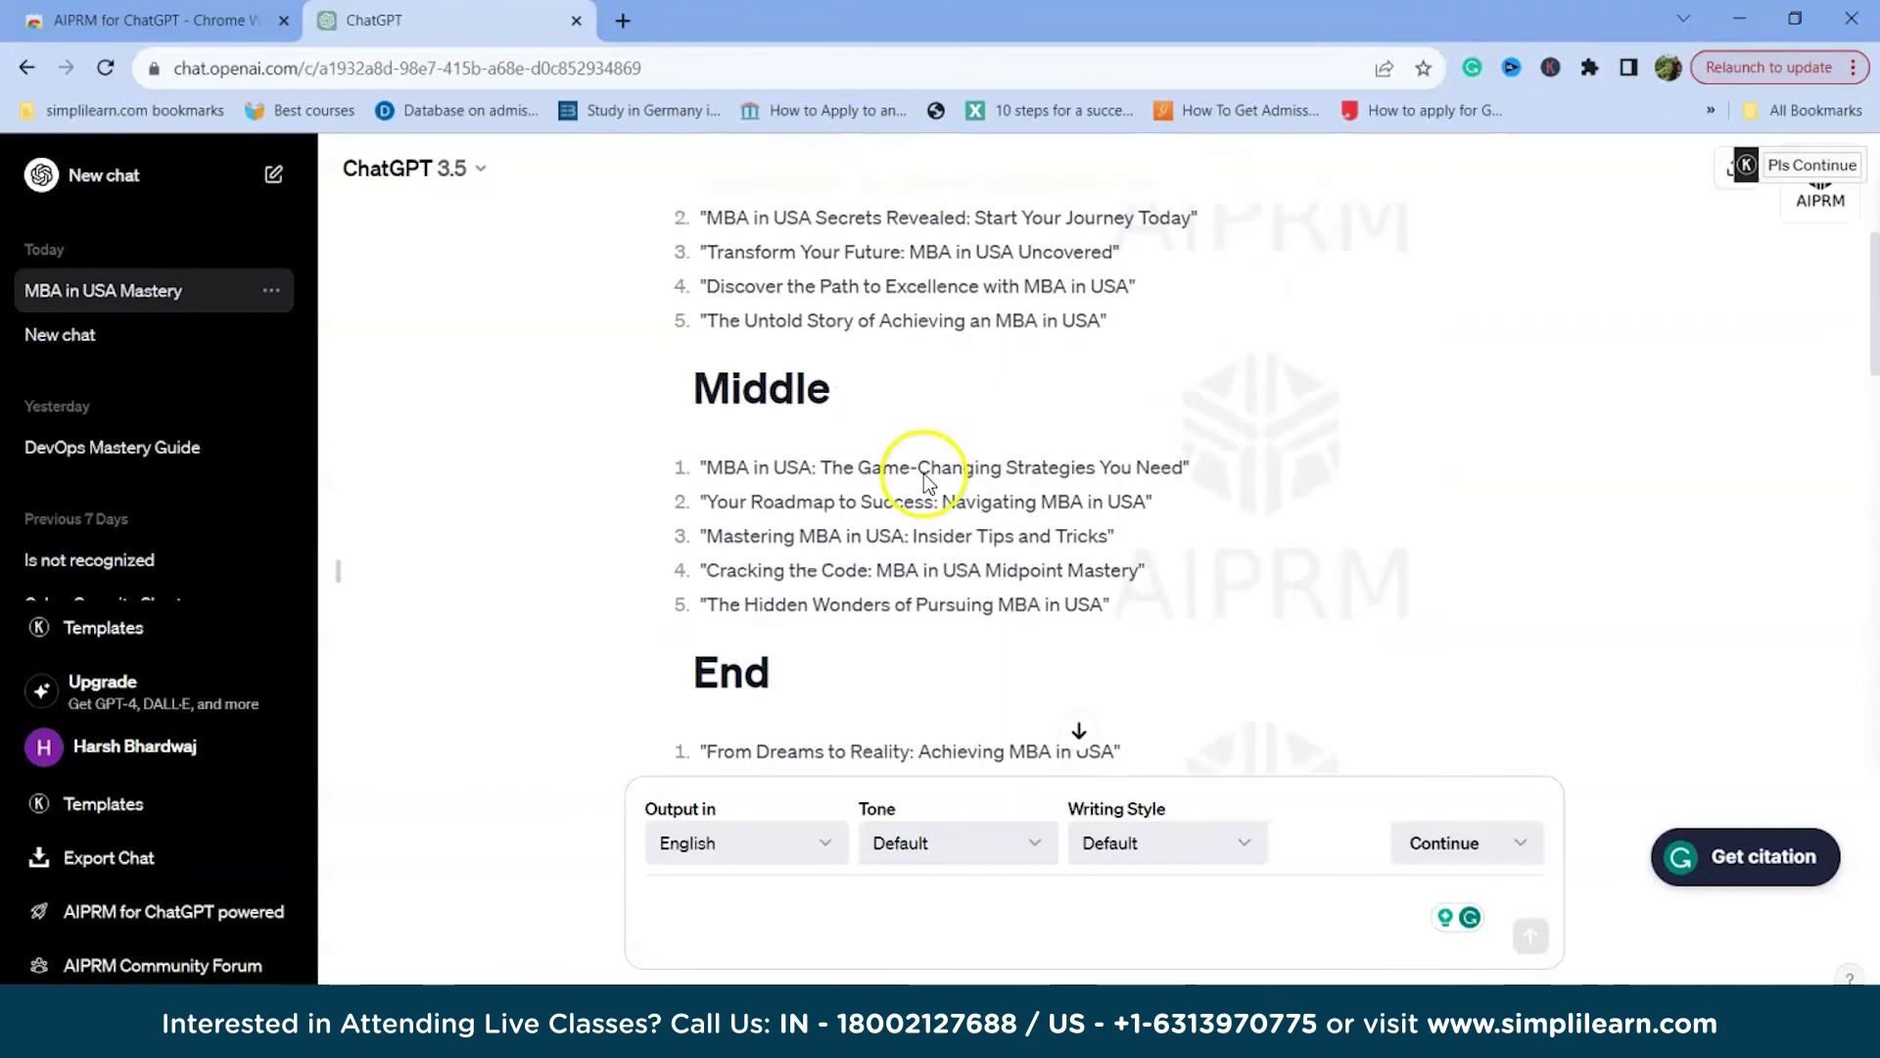
drag(700, 496, 1095, 487)
scroll(1161, 511, down, 4)
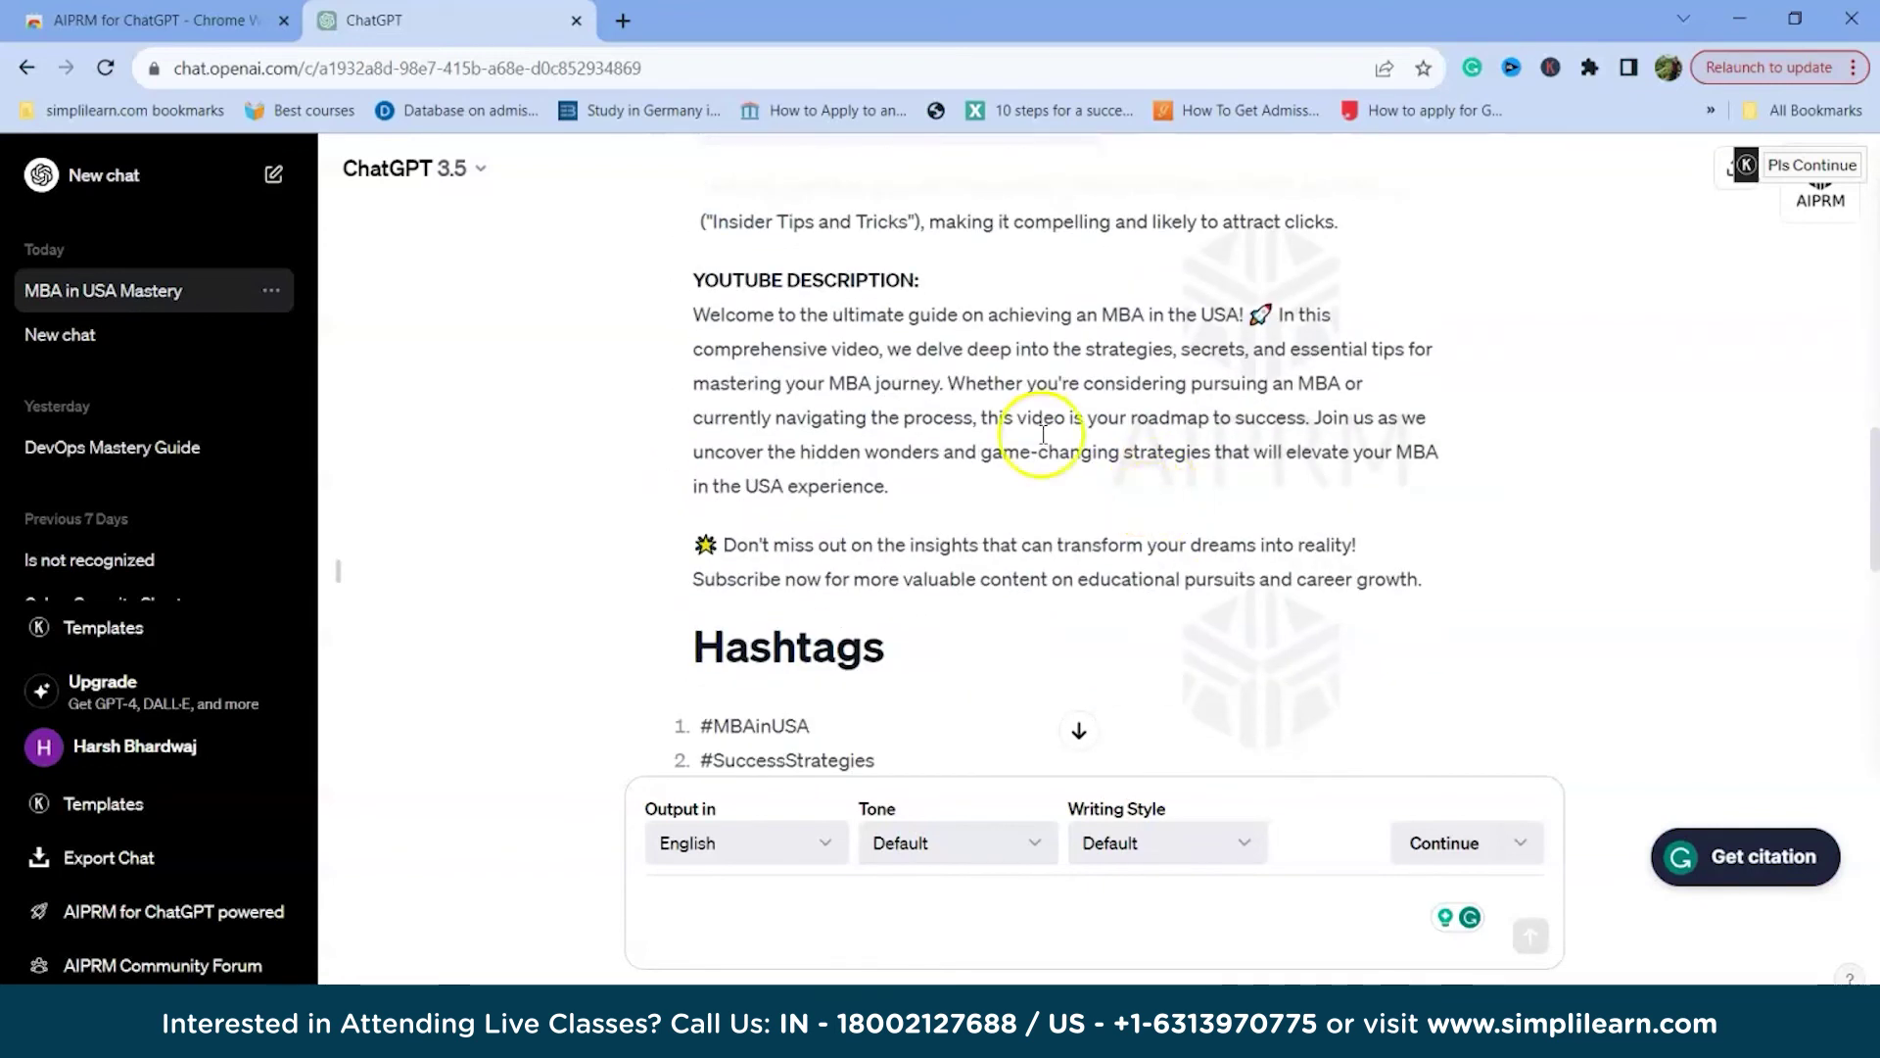
scroll(894, 388, up, 11)
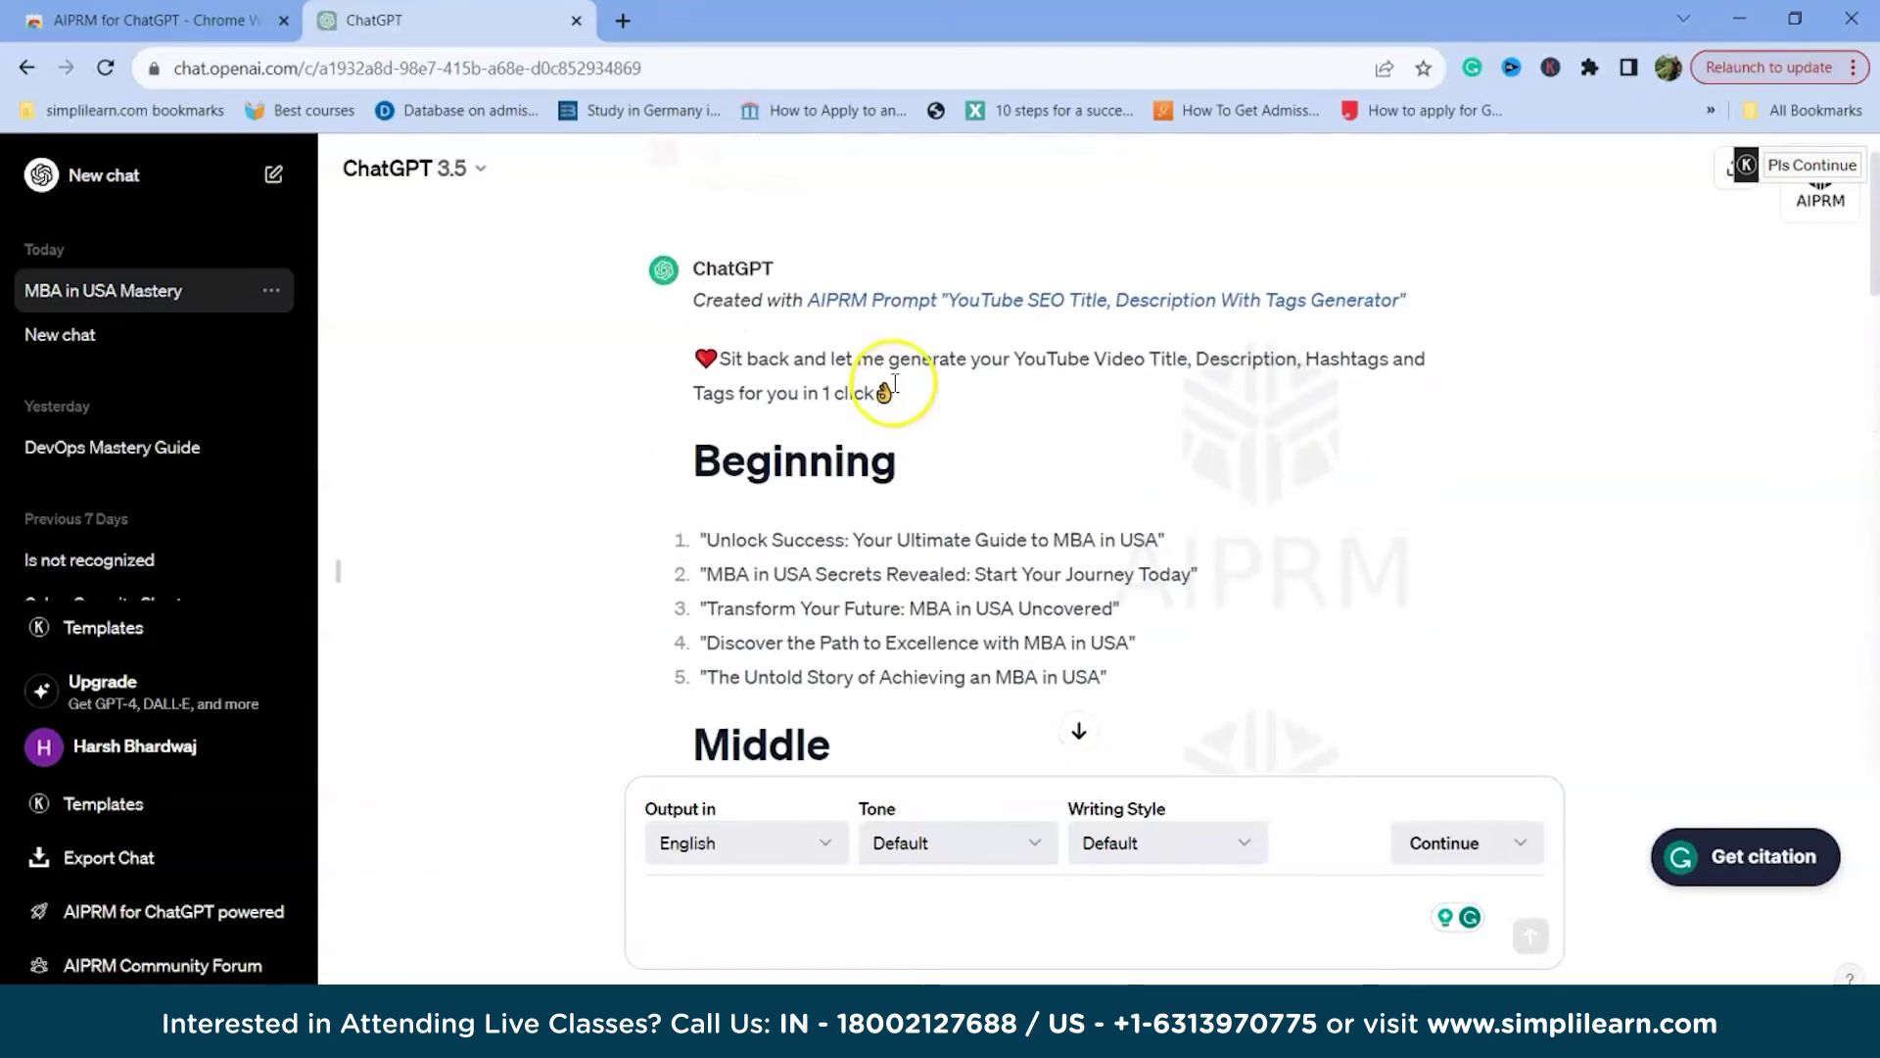
scroll(894, 391, up, 2)
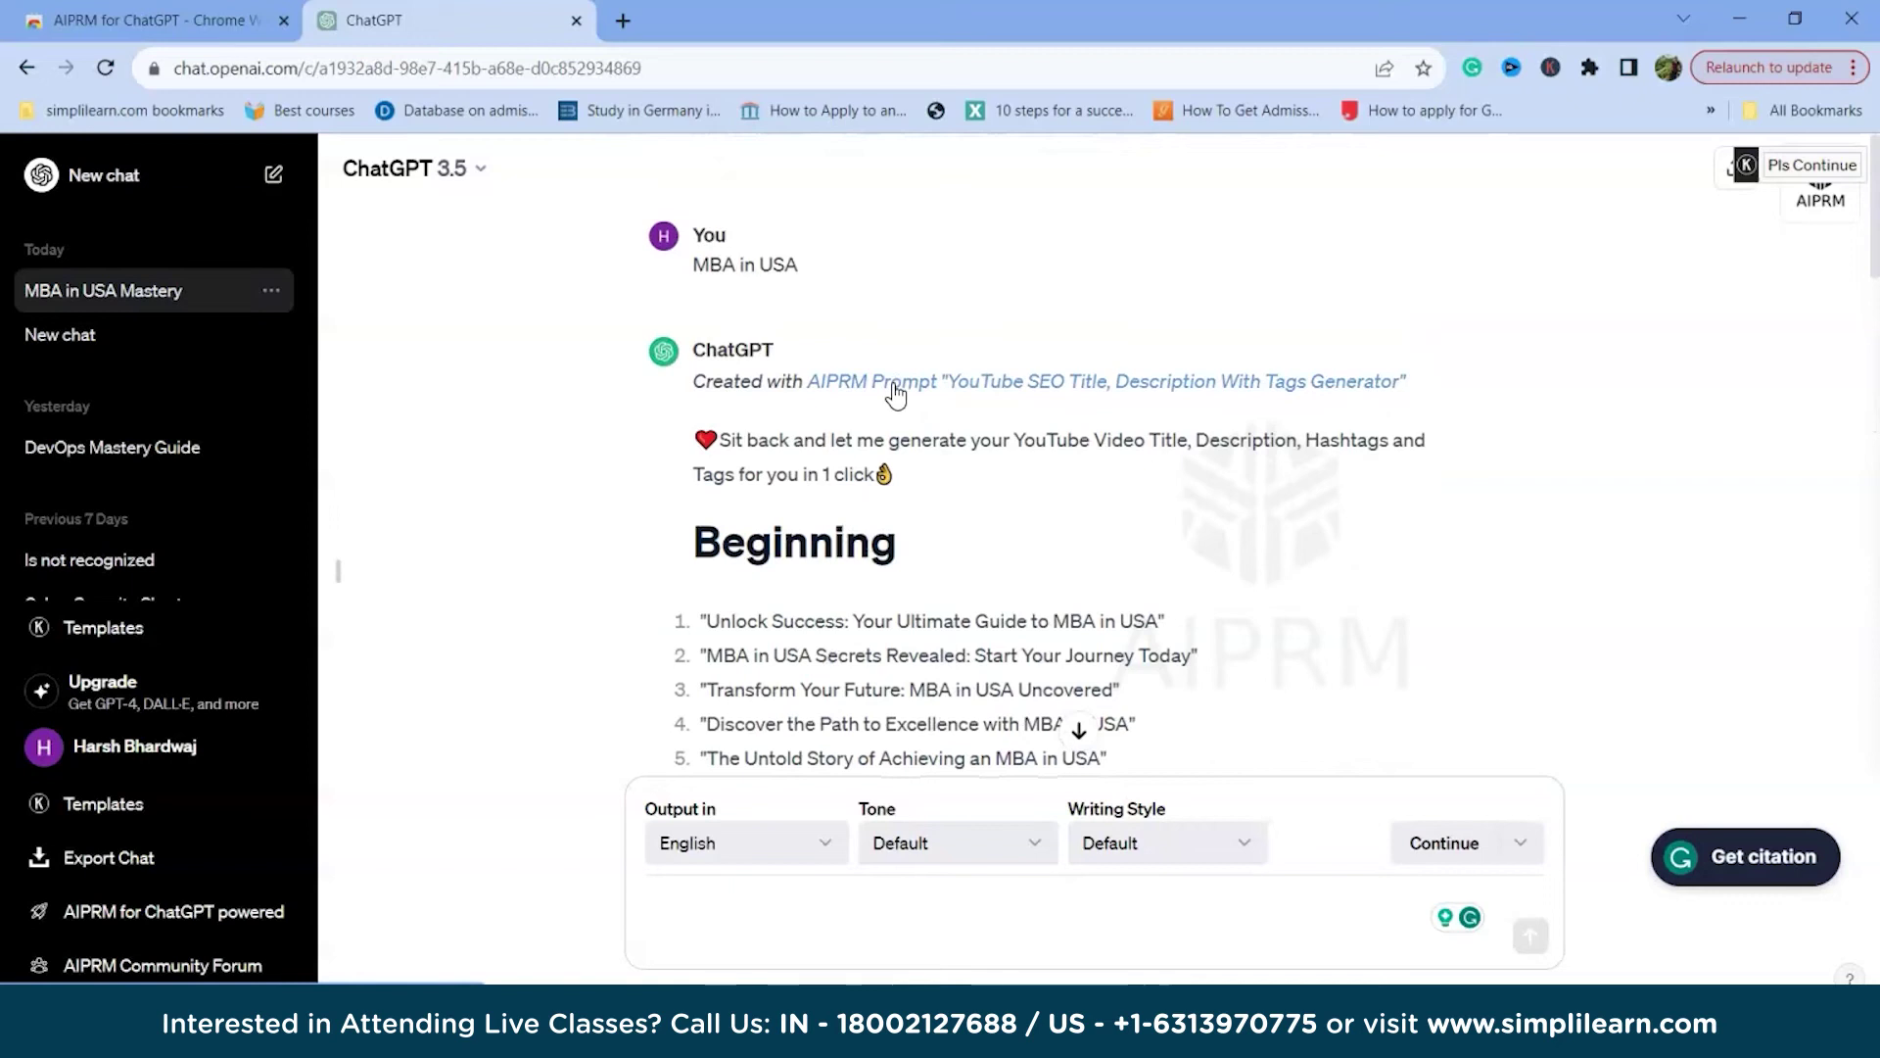
scroll(1132, 612, down, 3)
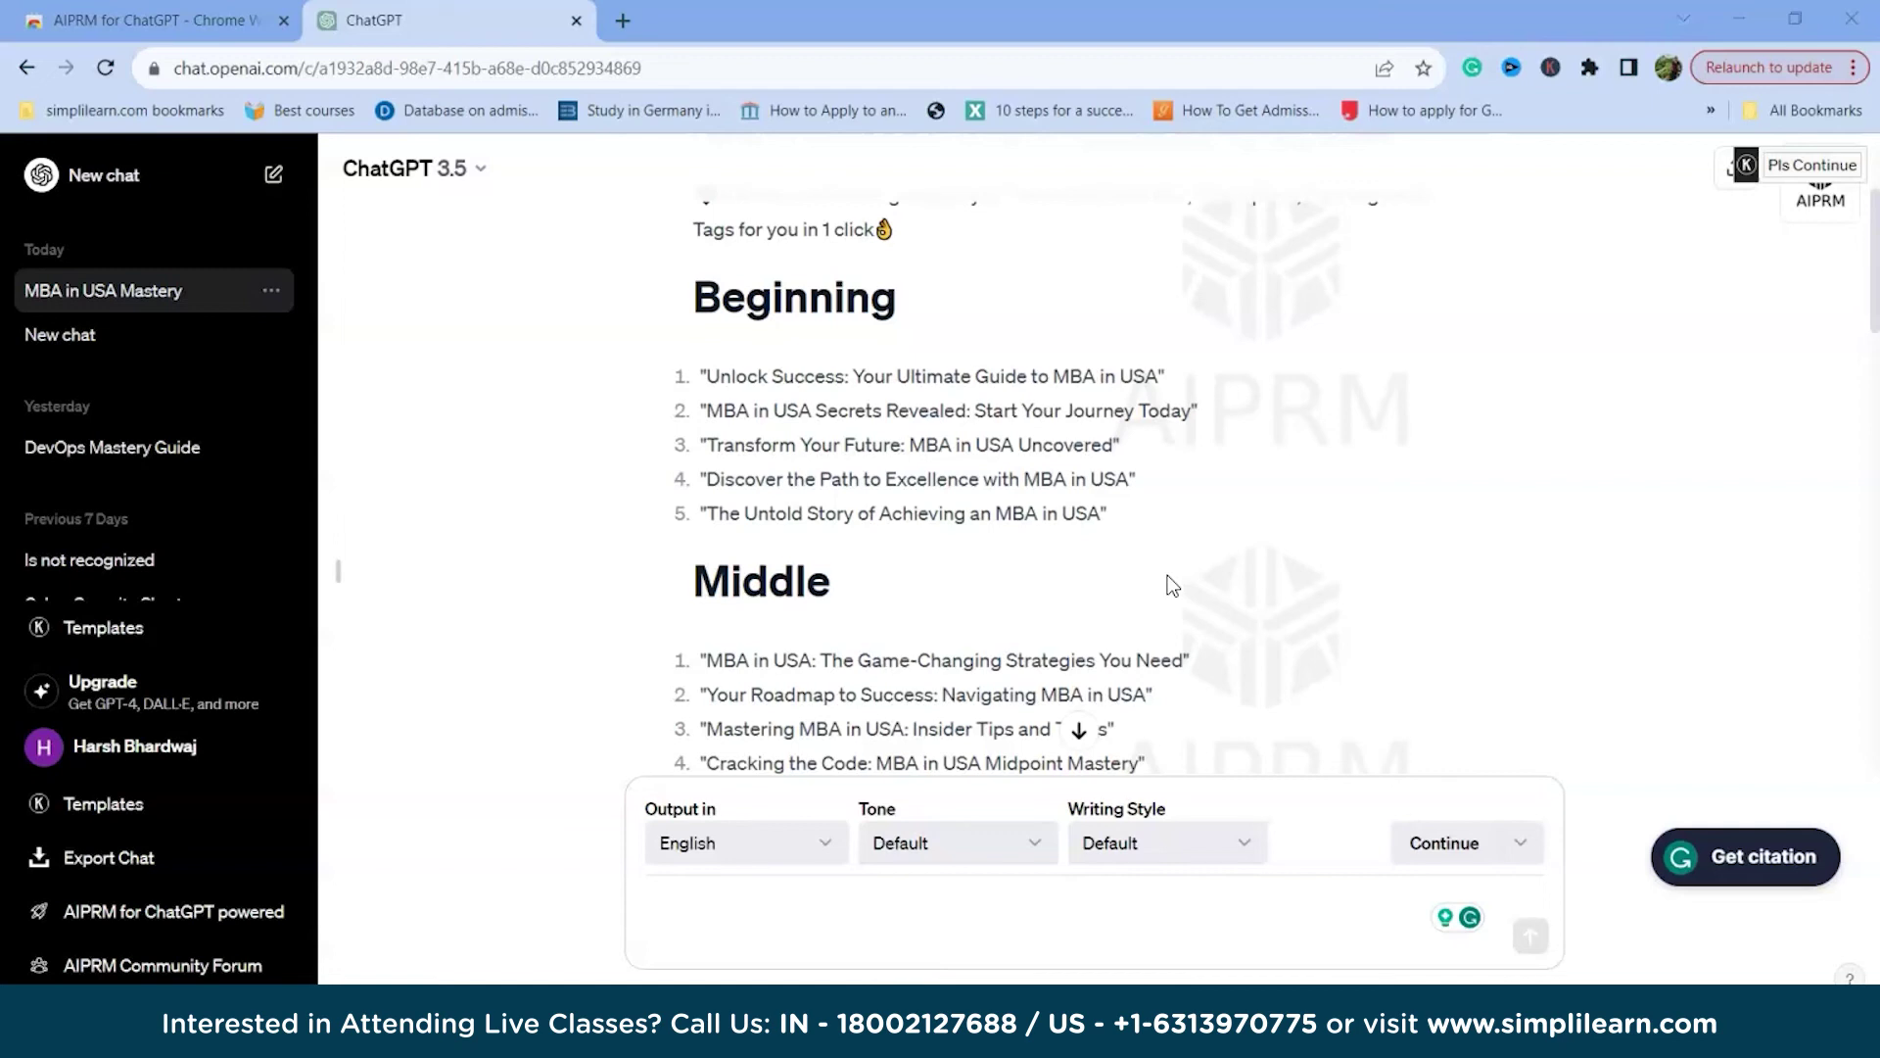
scroll(1172, 585, up, 3)
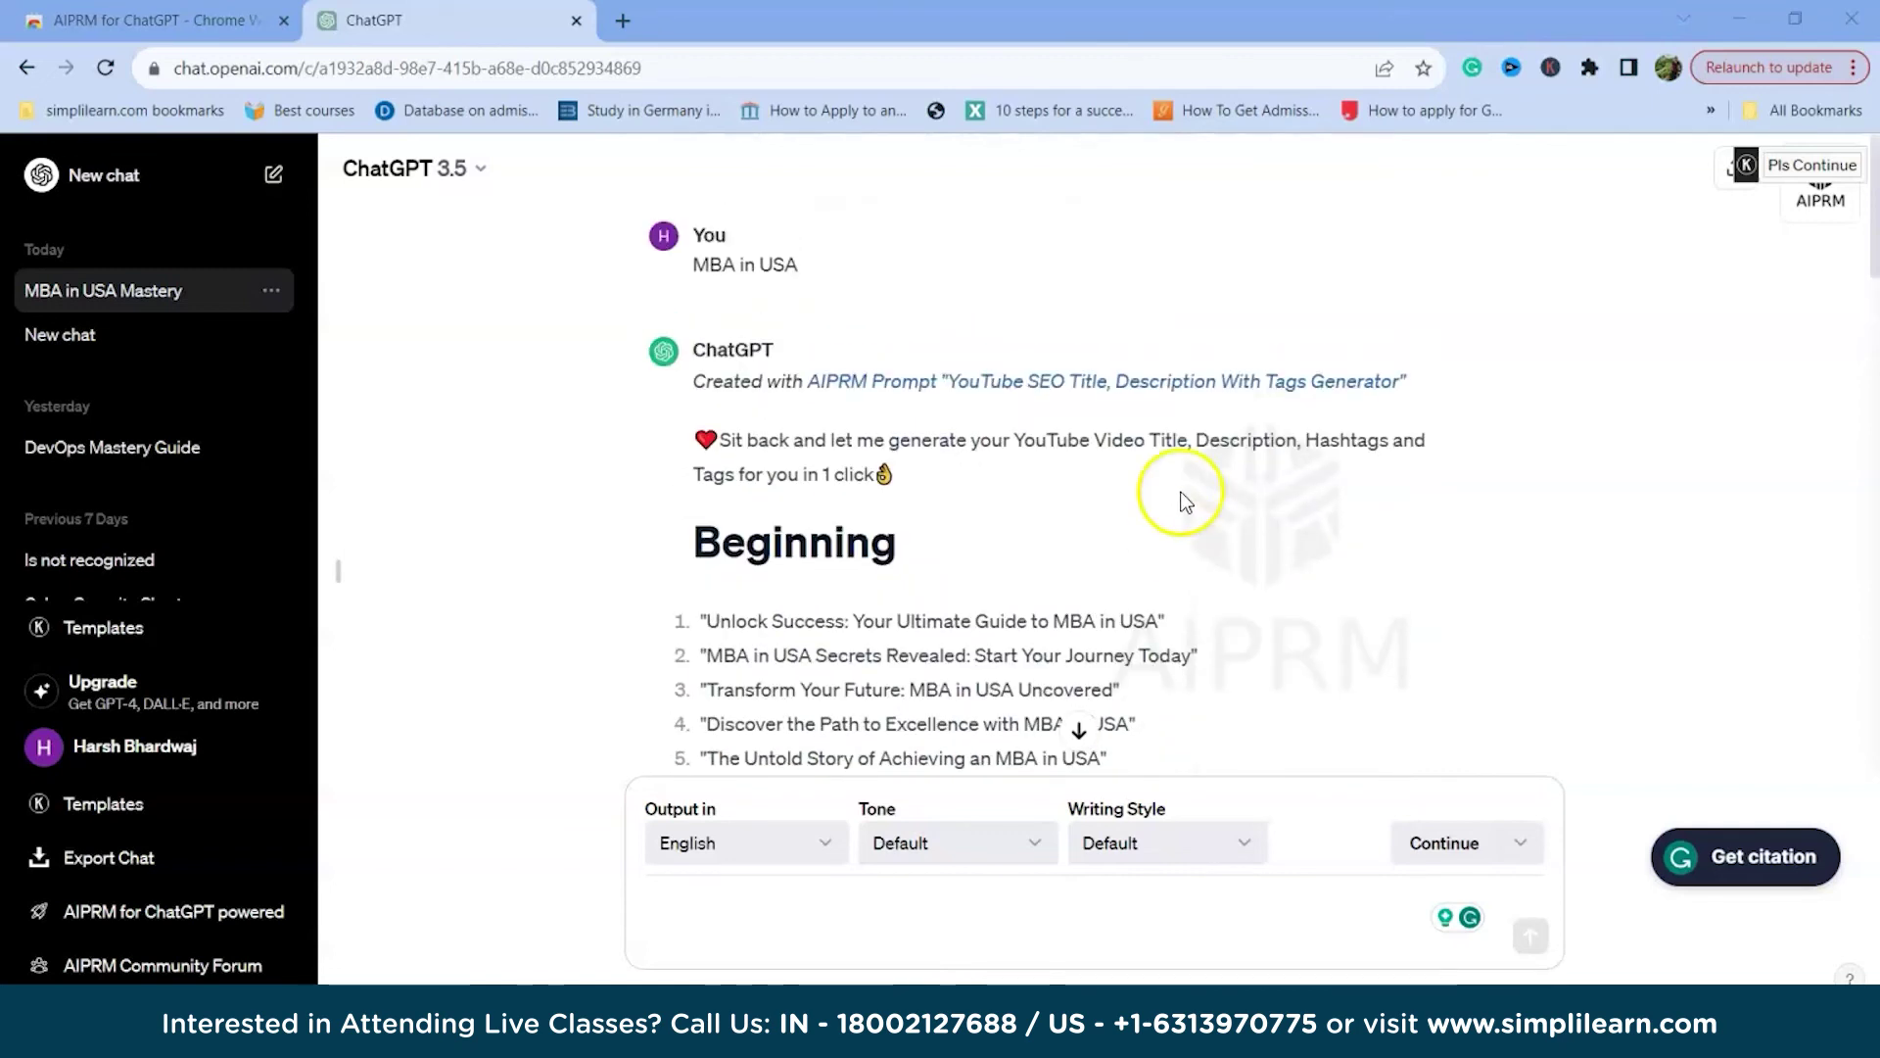
Step: Start a new chat and recheck the Keywords activity filter and the "youtube seo" search of the public SEO prompts
click(93, 177)
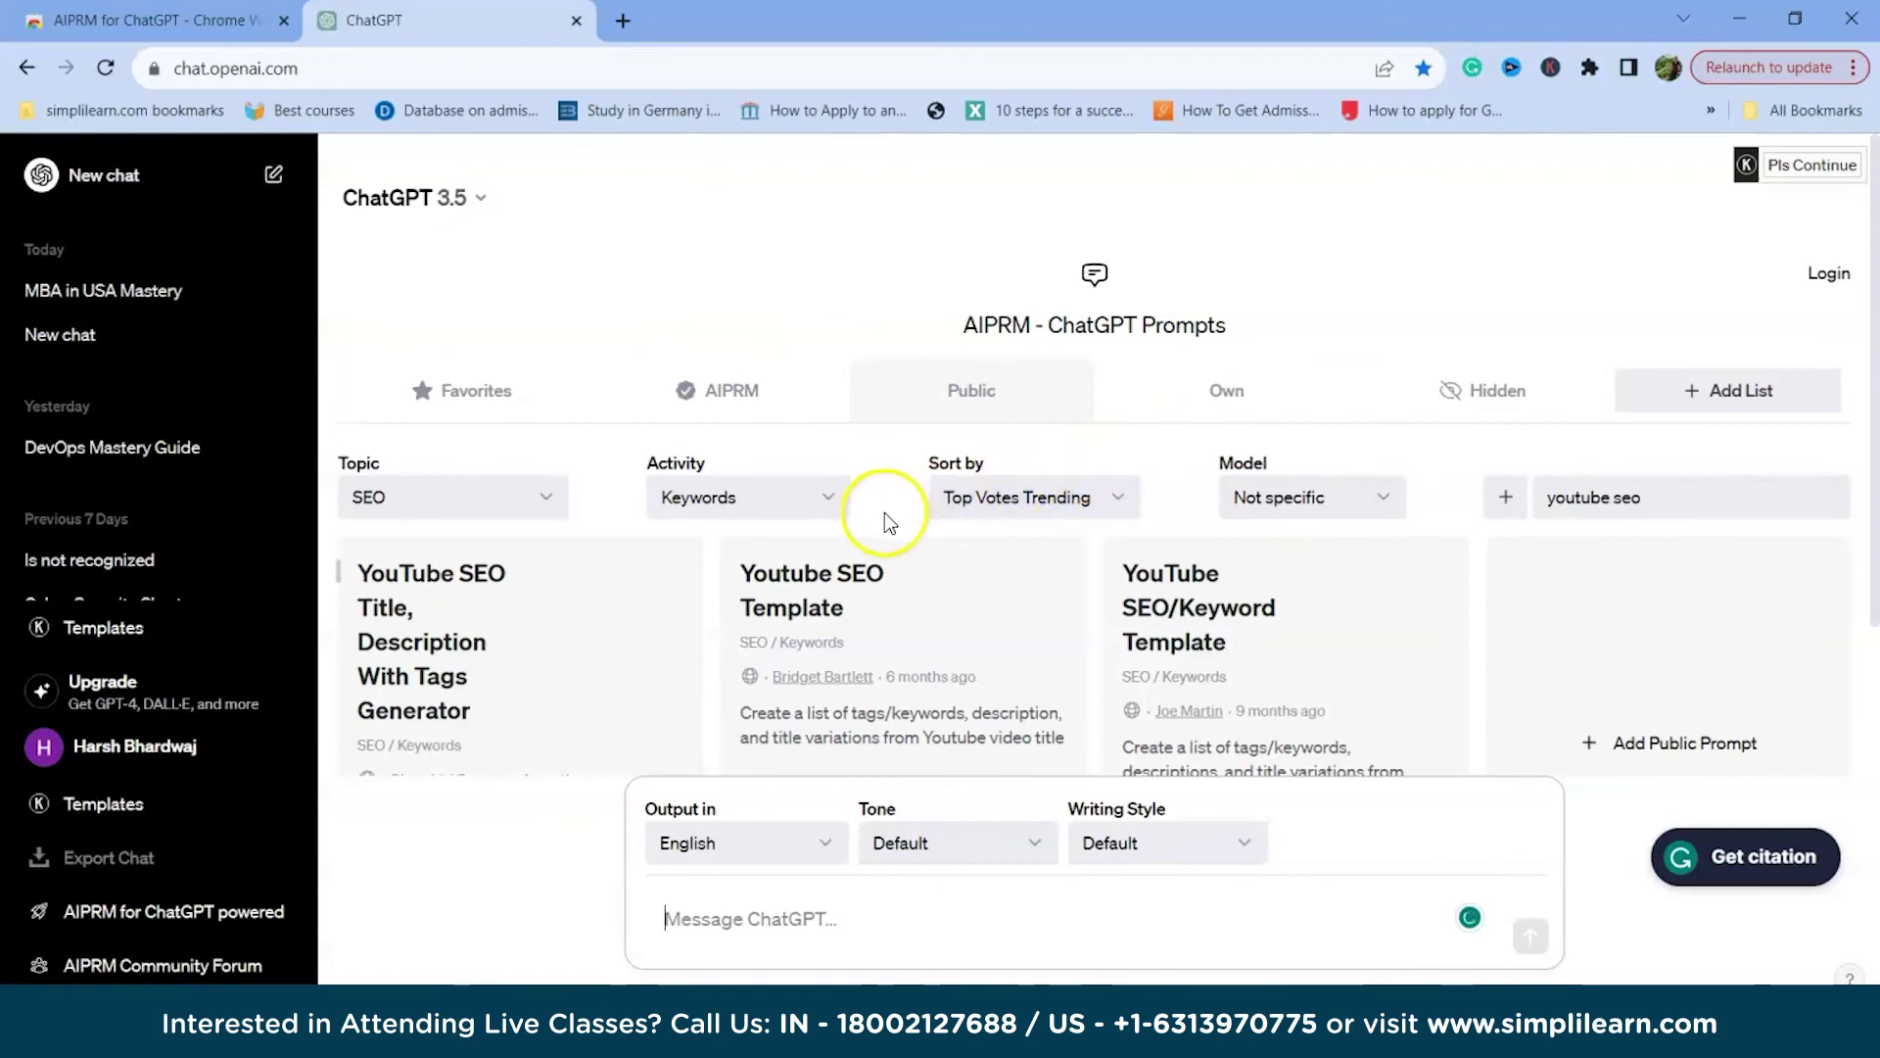
click(784, 494)
click(721, 580)
click(1662, 497)
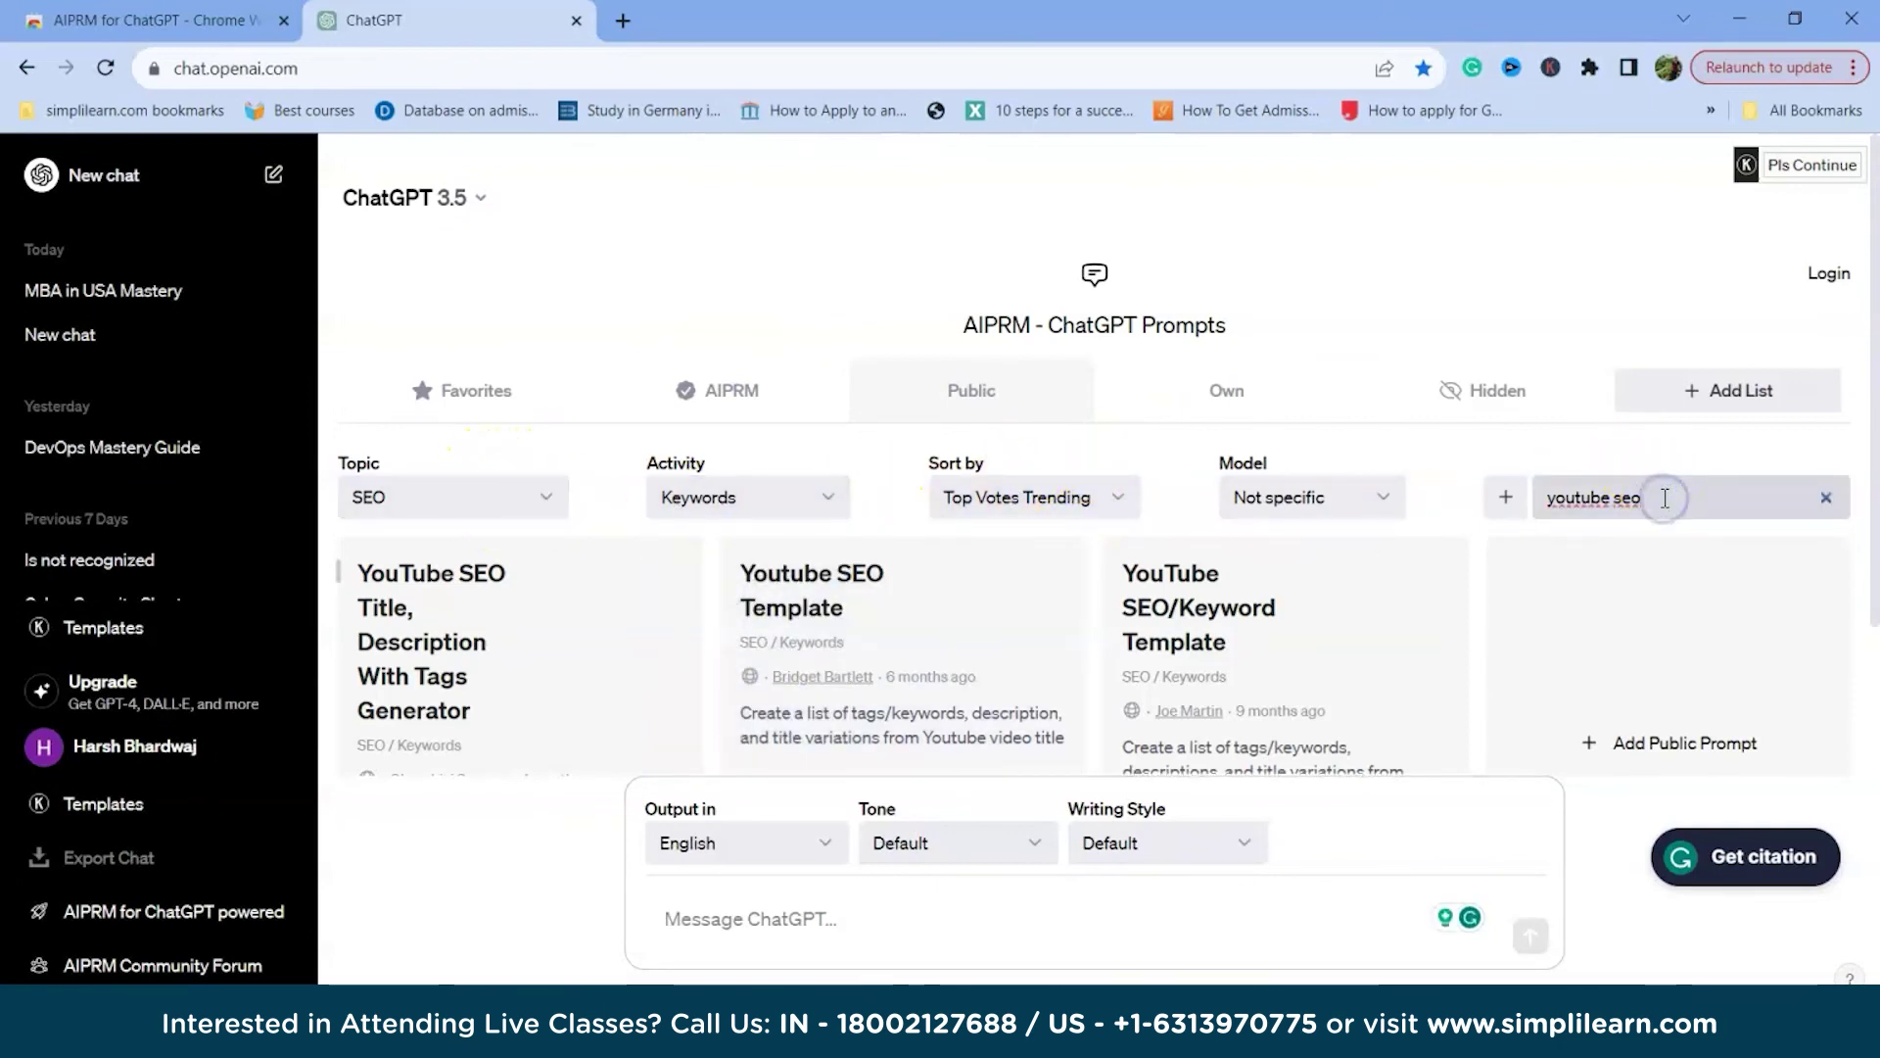
scroll(593, 456, down, 2)
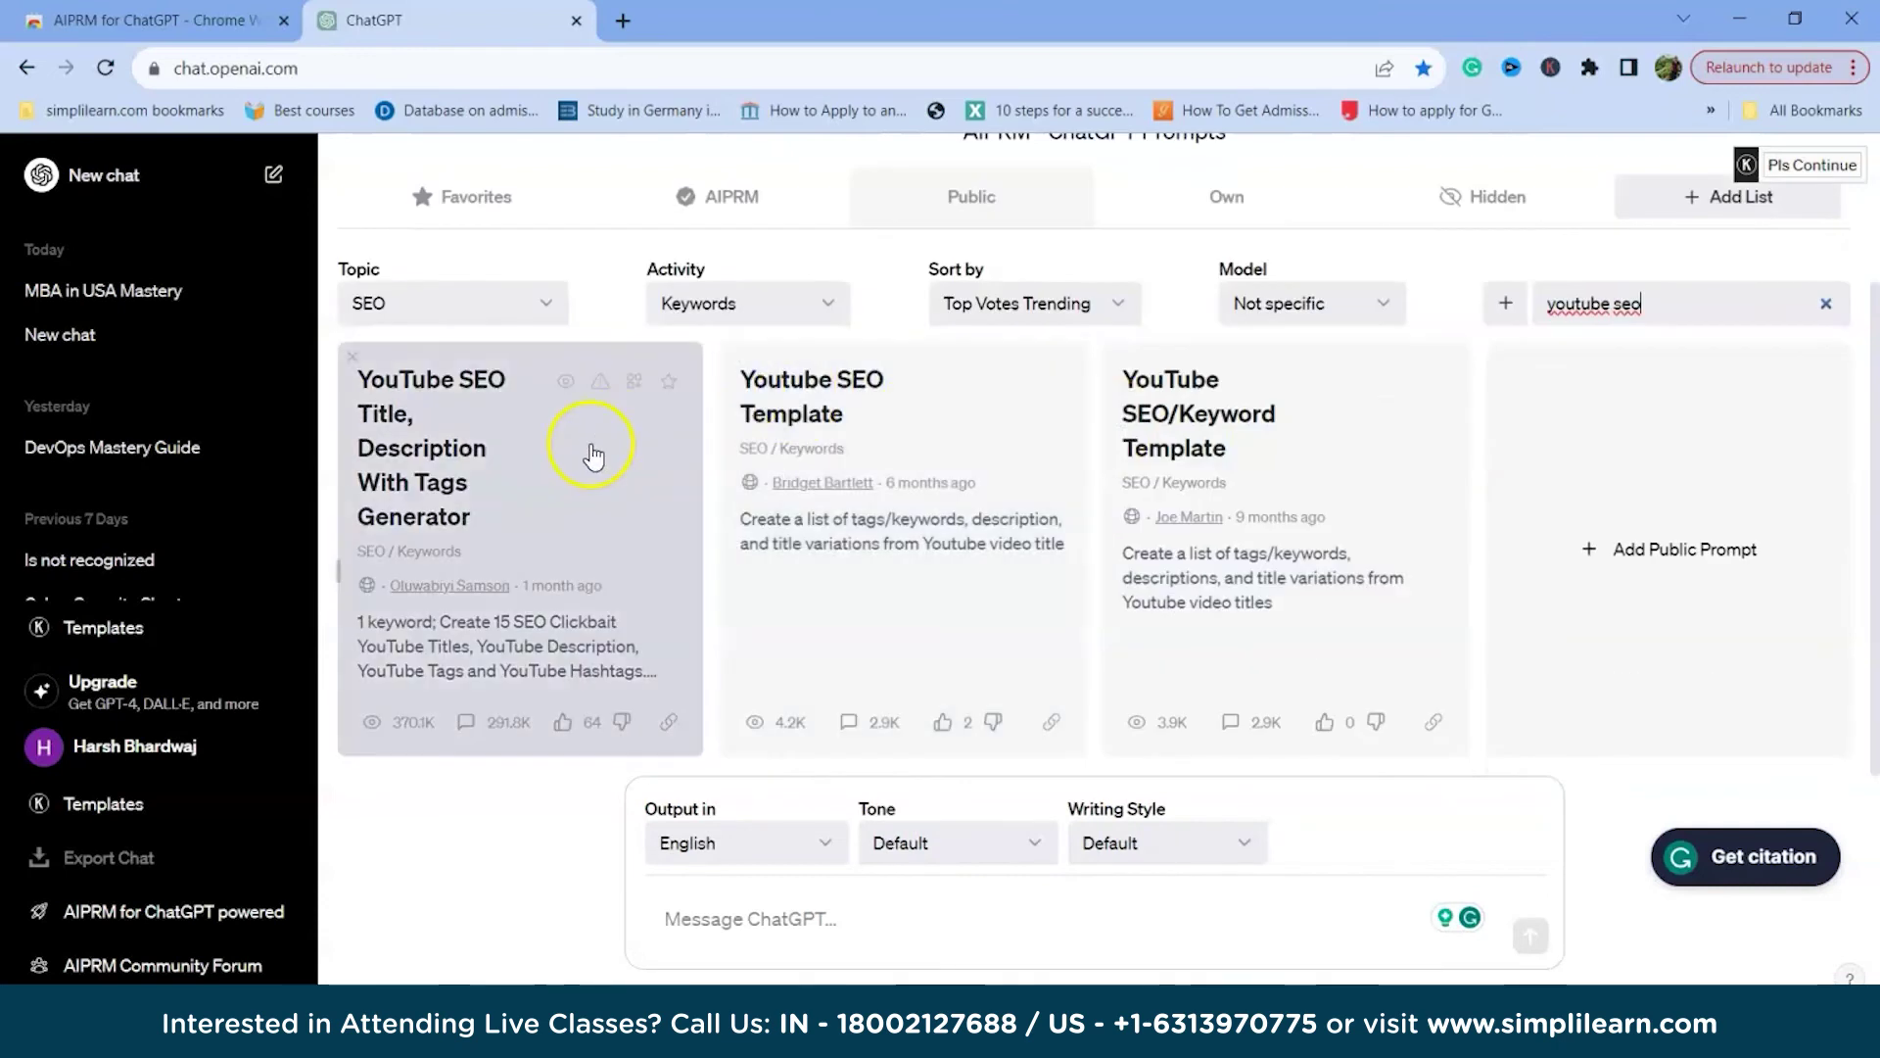
Step: Run the "YouTube SEO Title, Description With Tags Generator" prompt for the video title "CAT Preparation"
click(501, 464)
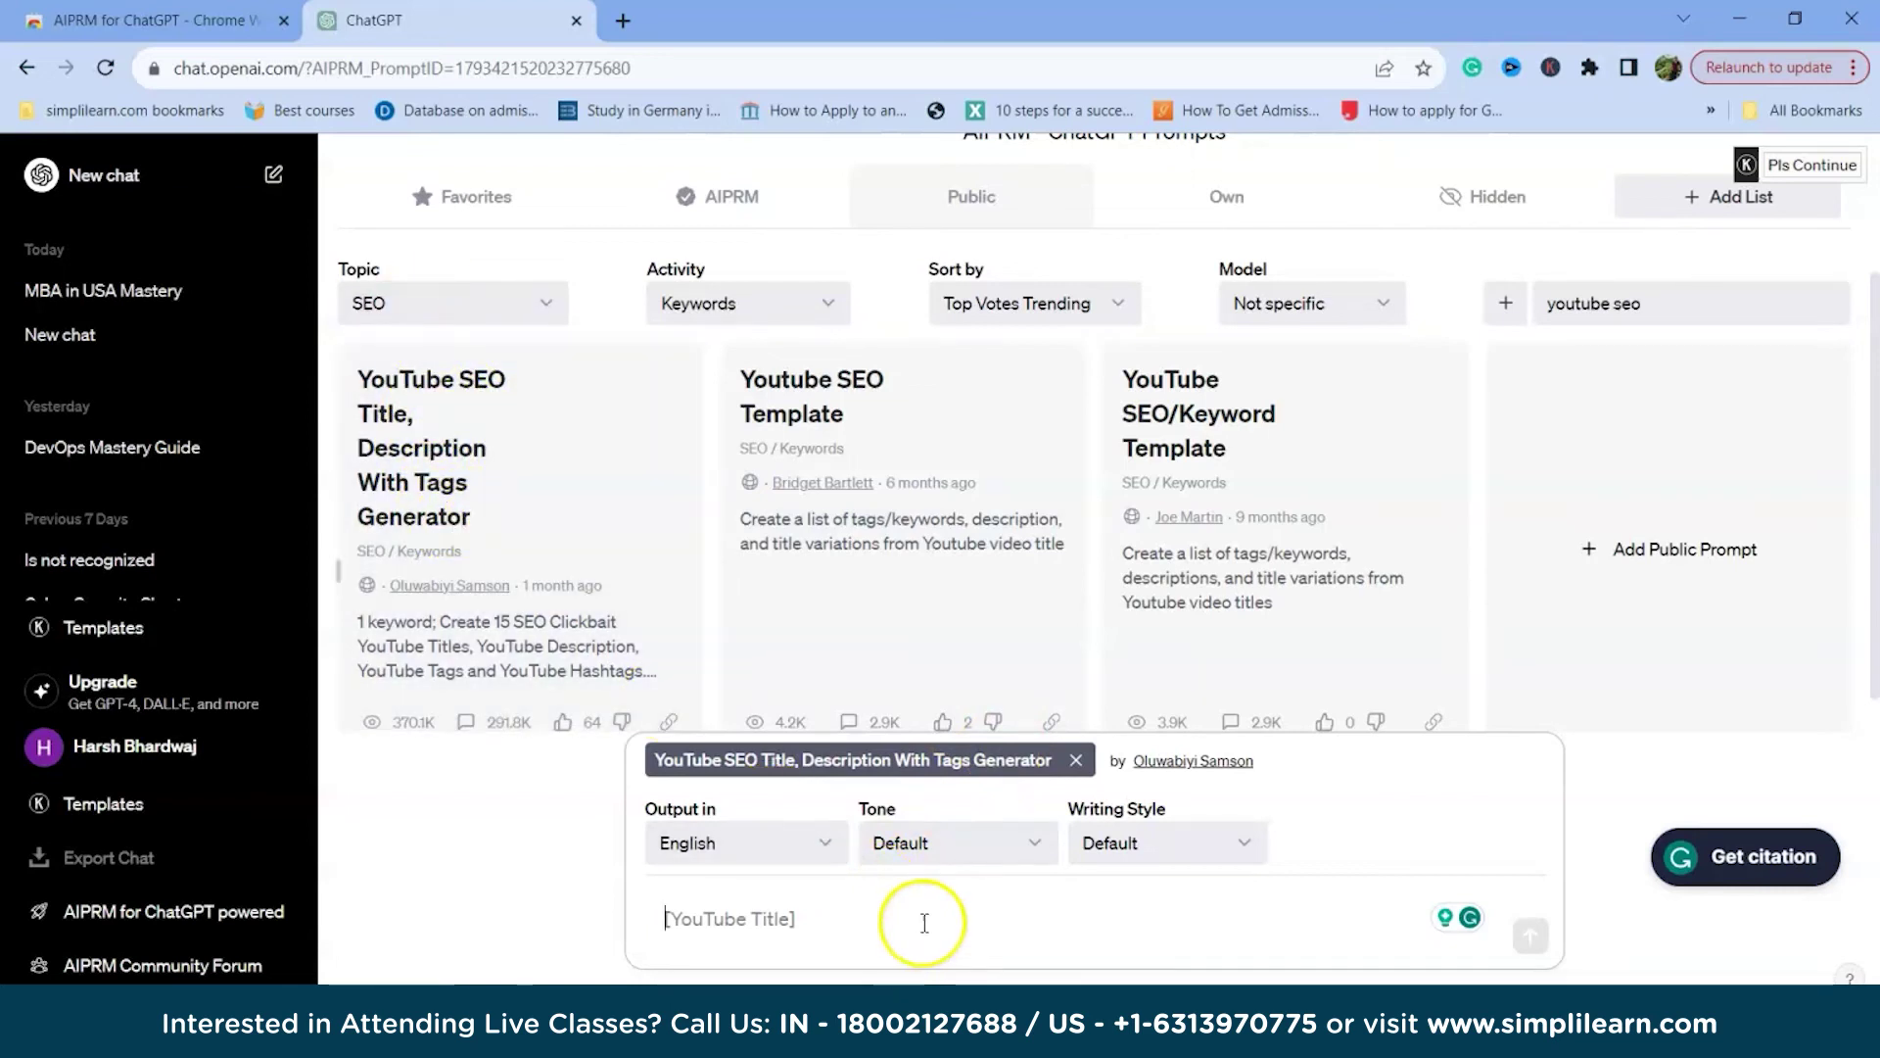
click(1017, 907)
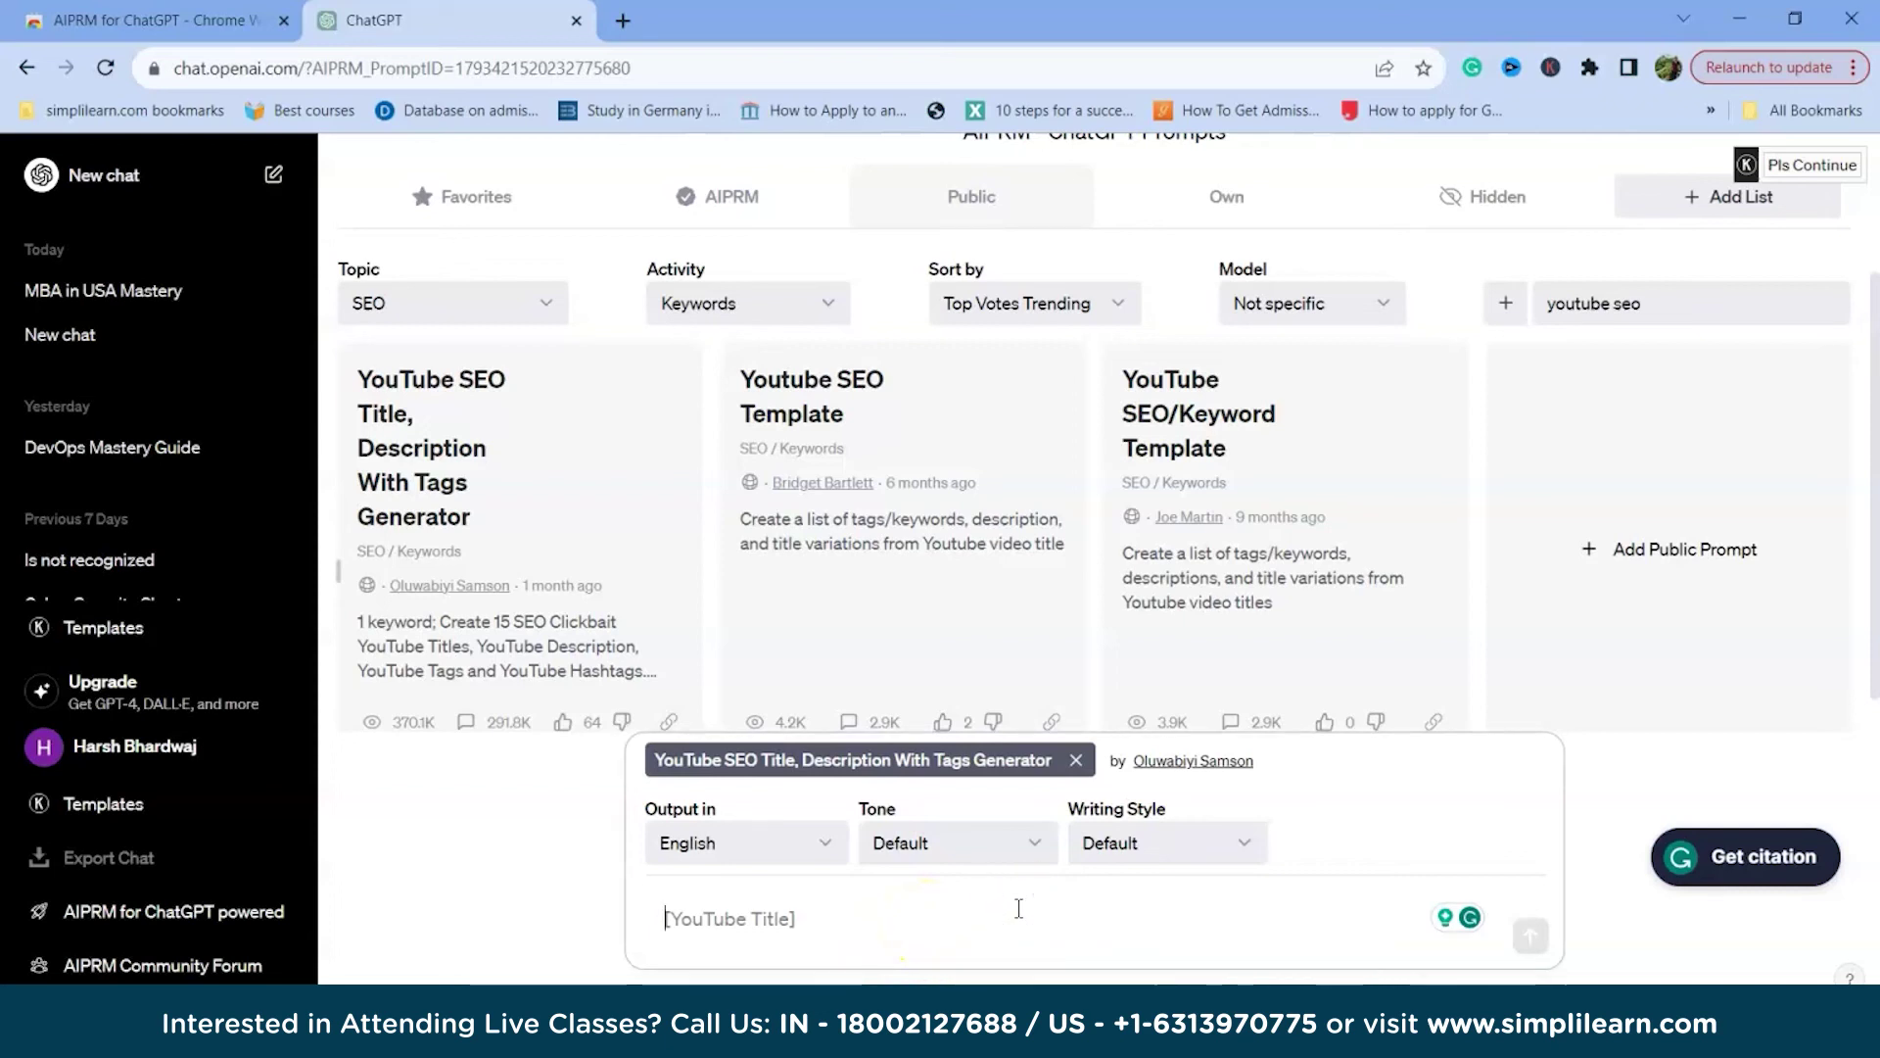
text(CAT Prepara)
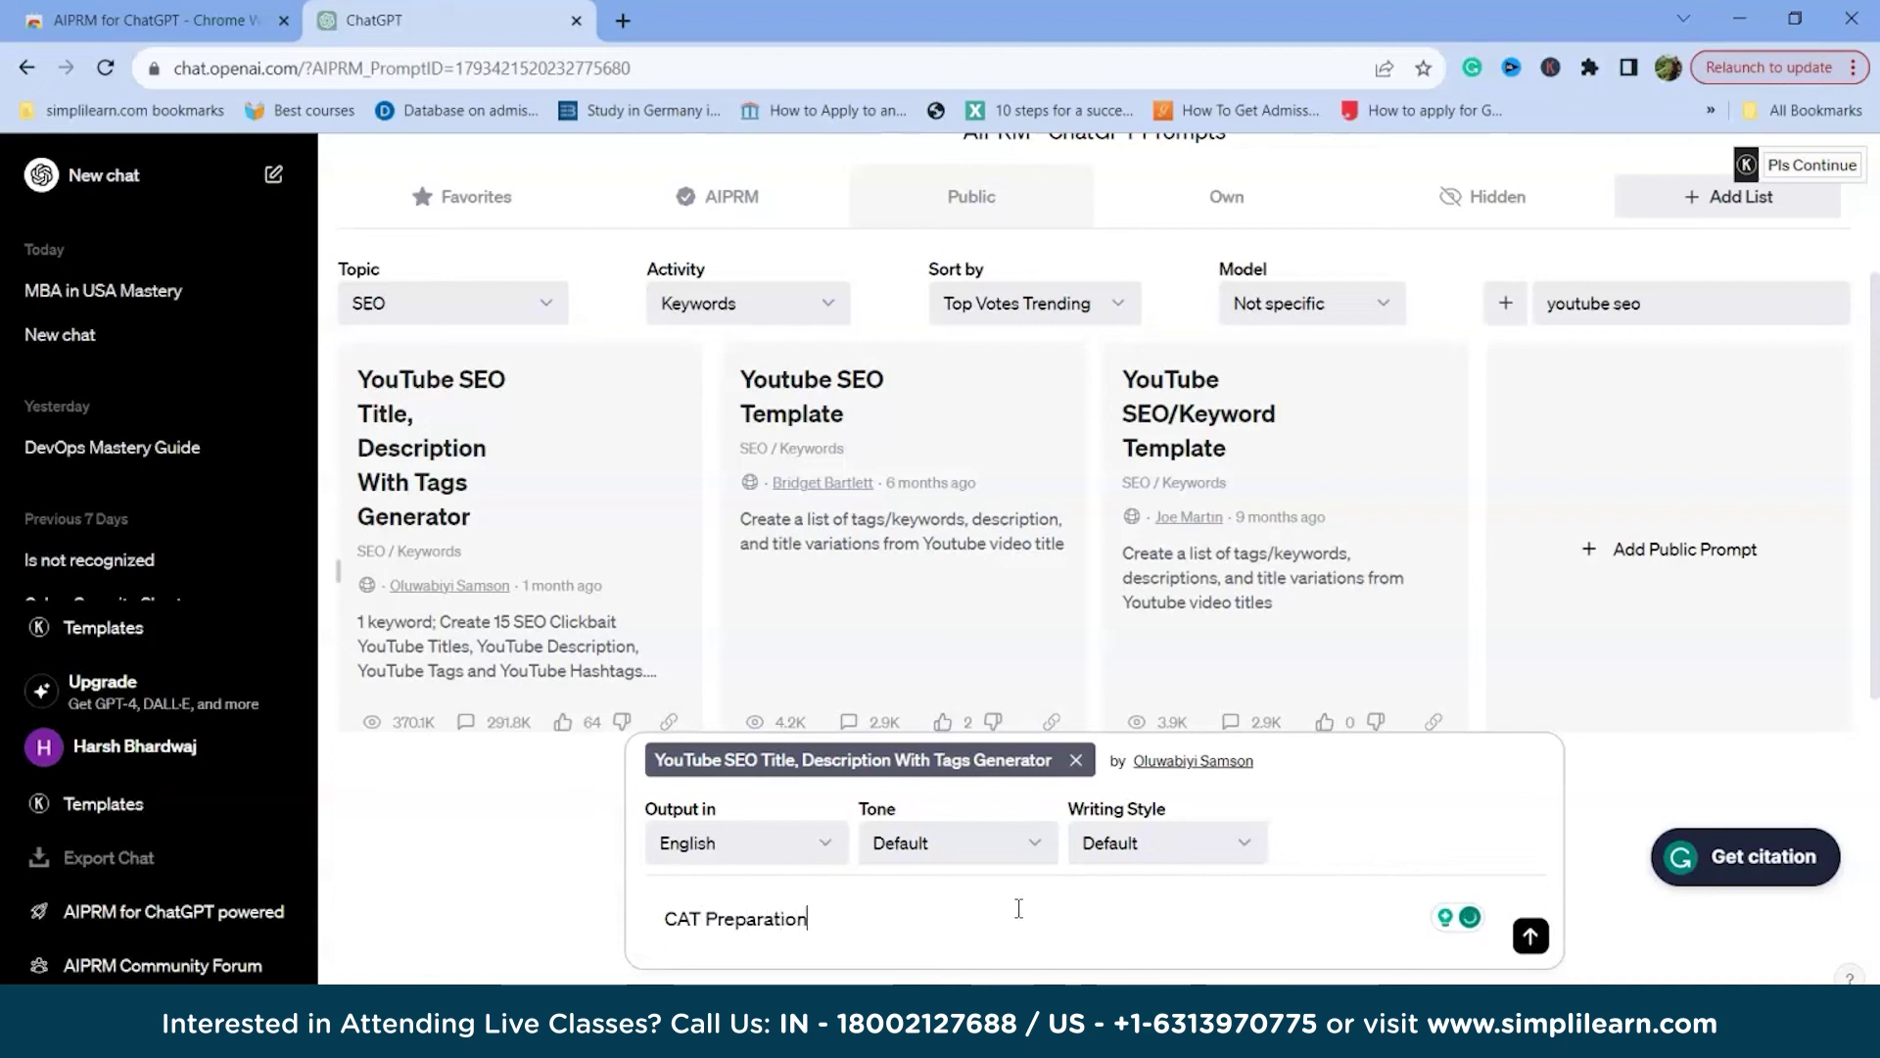
text(tion)
key(Return)
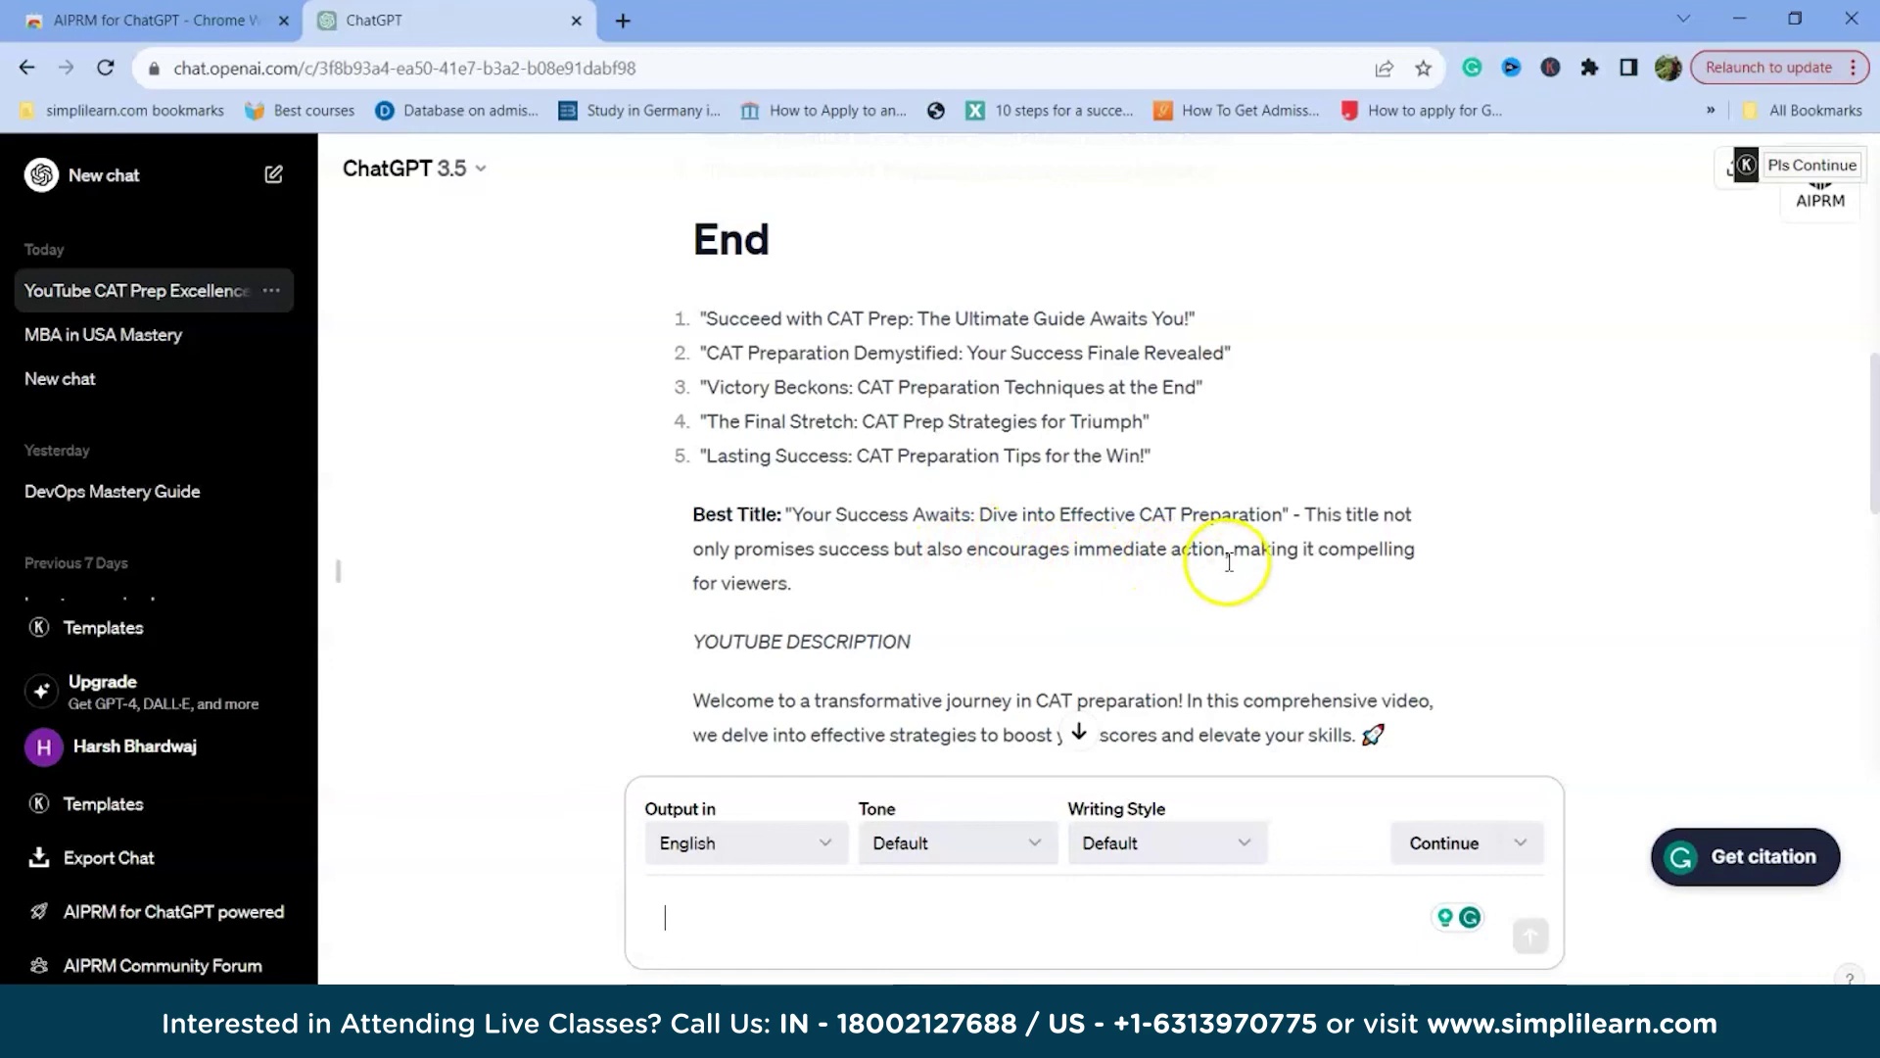
Step: Read the best title pick, YouTube description, hashtags and tags generated for the CAT Preparation video
scroll(888, 637, down, 3)
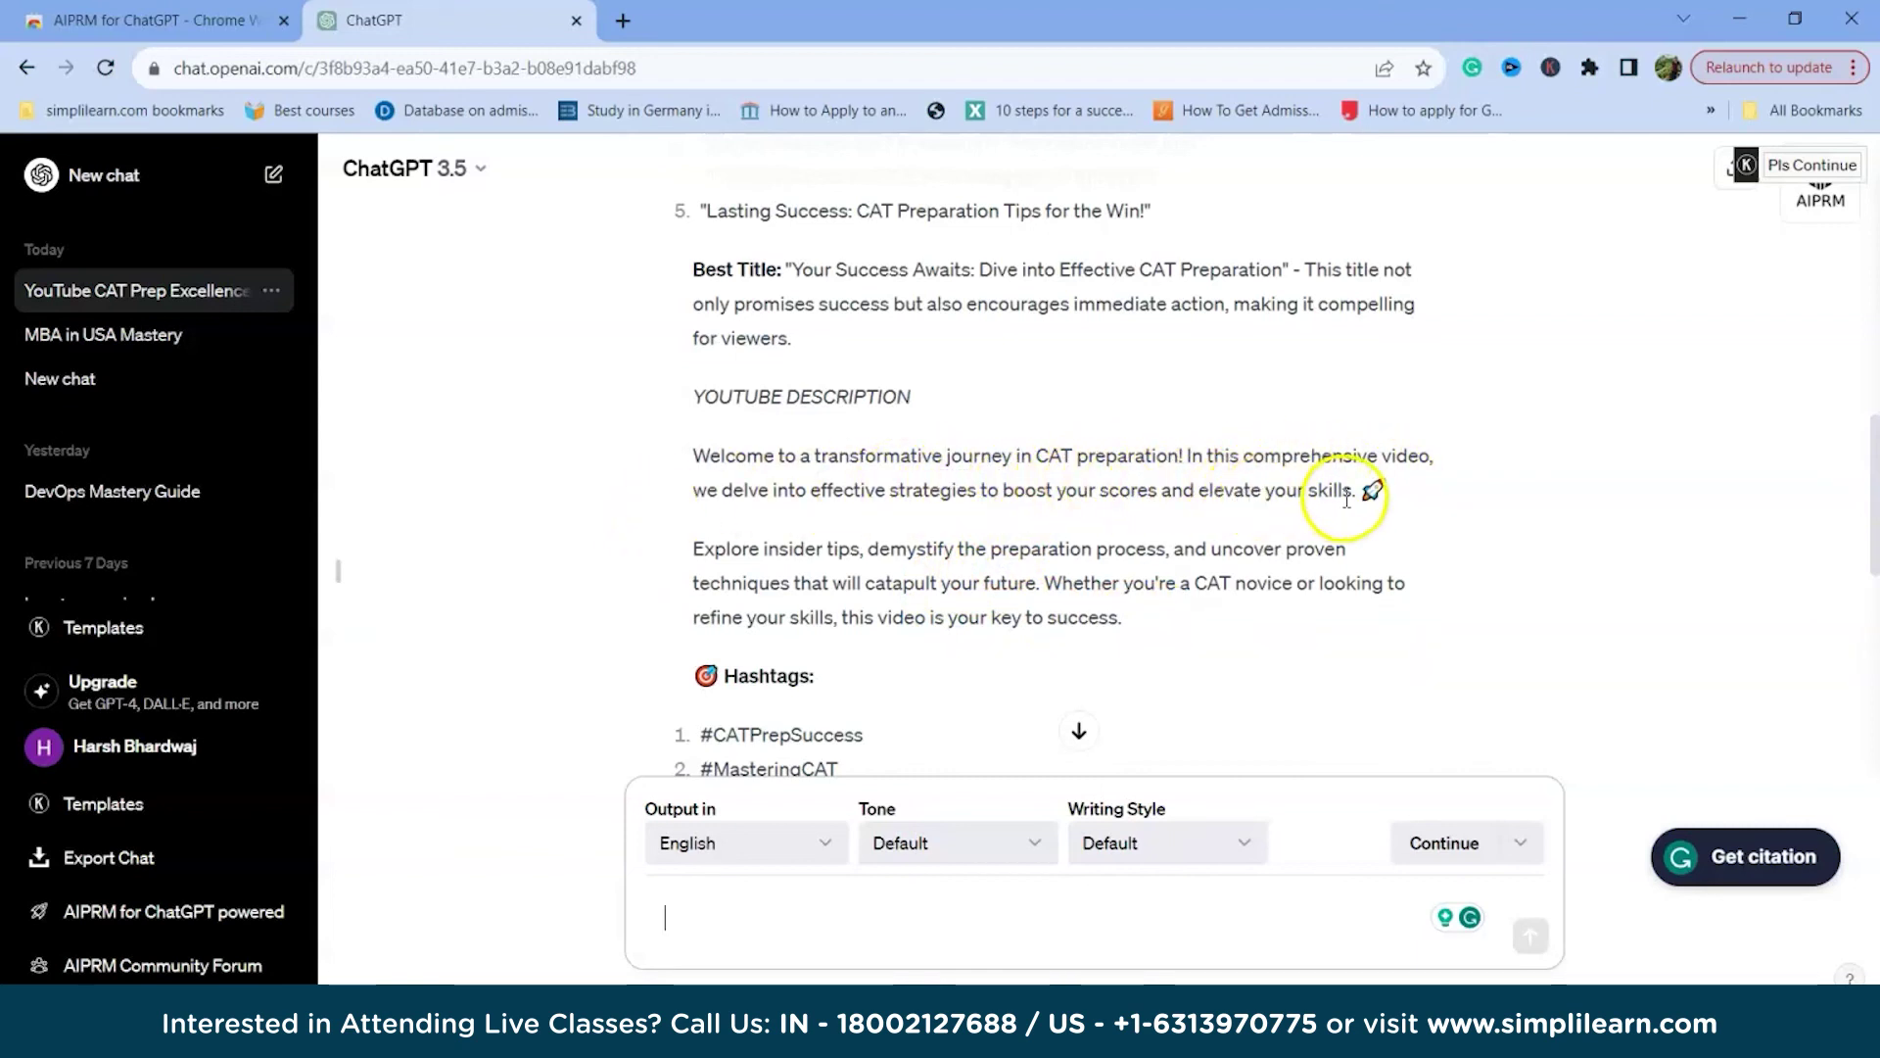
scroll(837, 663, down, 3)
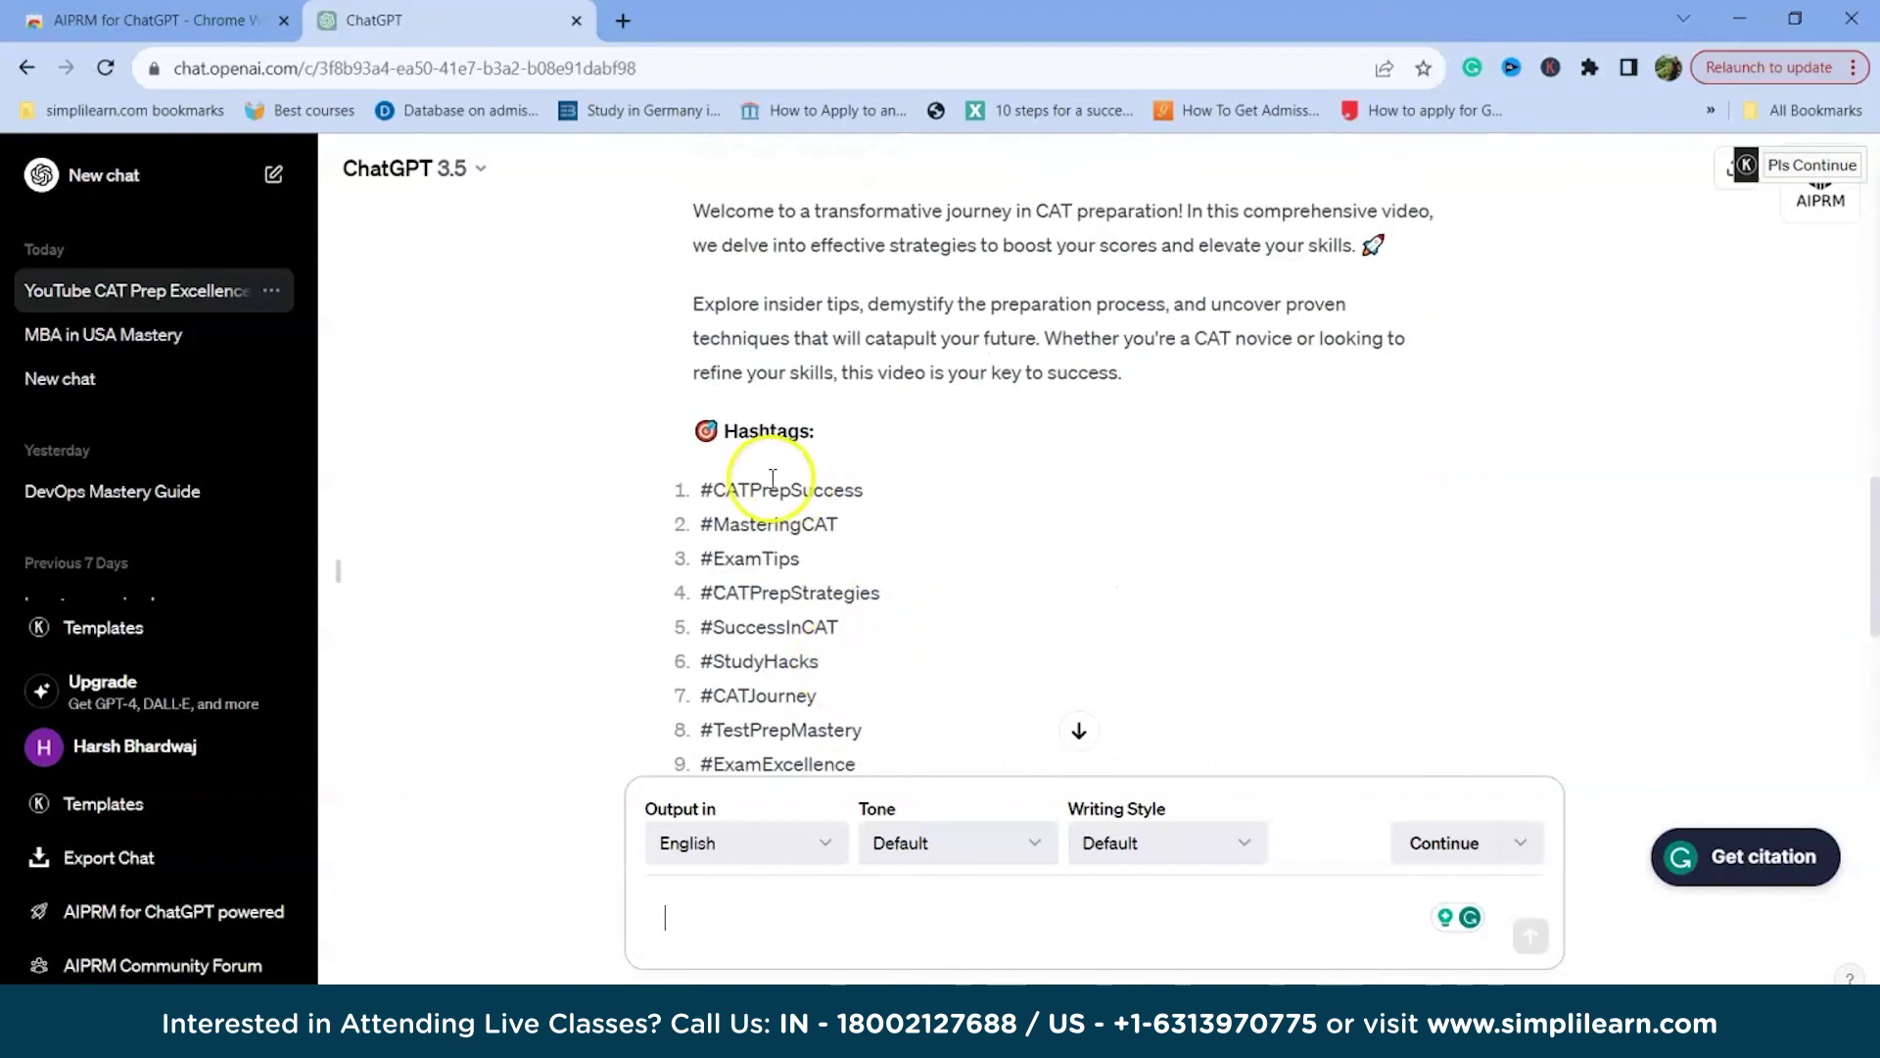
scroll(773, 478, down, 3)
scroll(842, 382, up, 2)
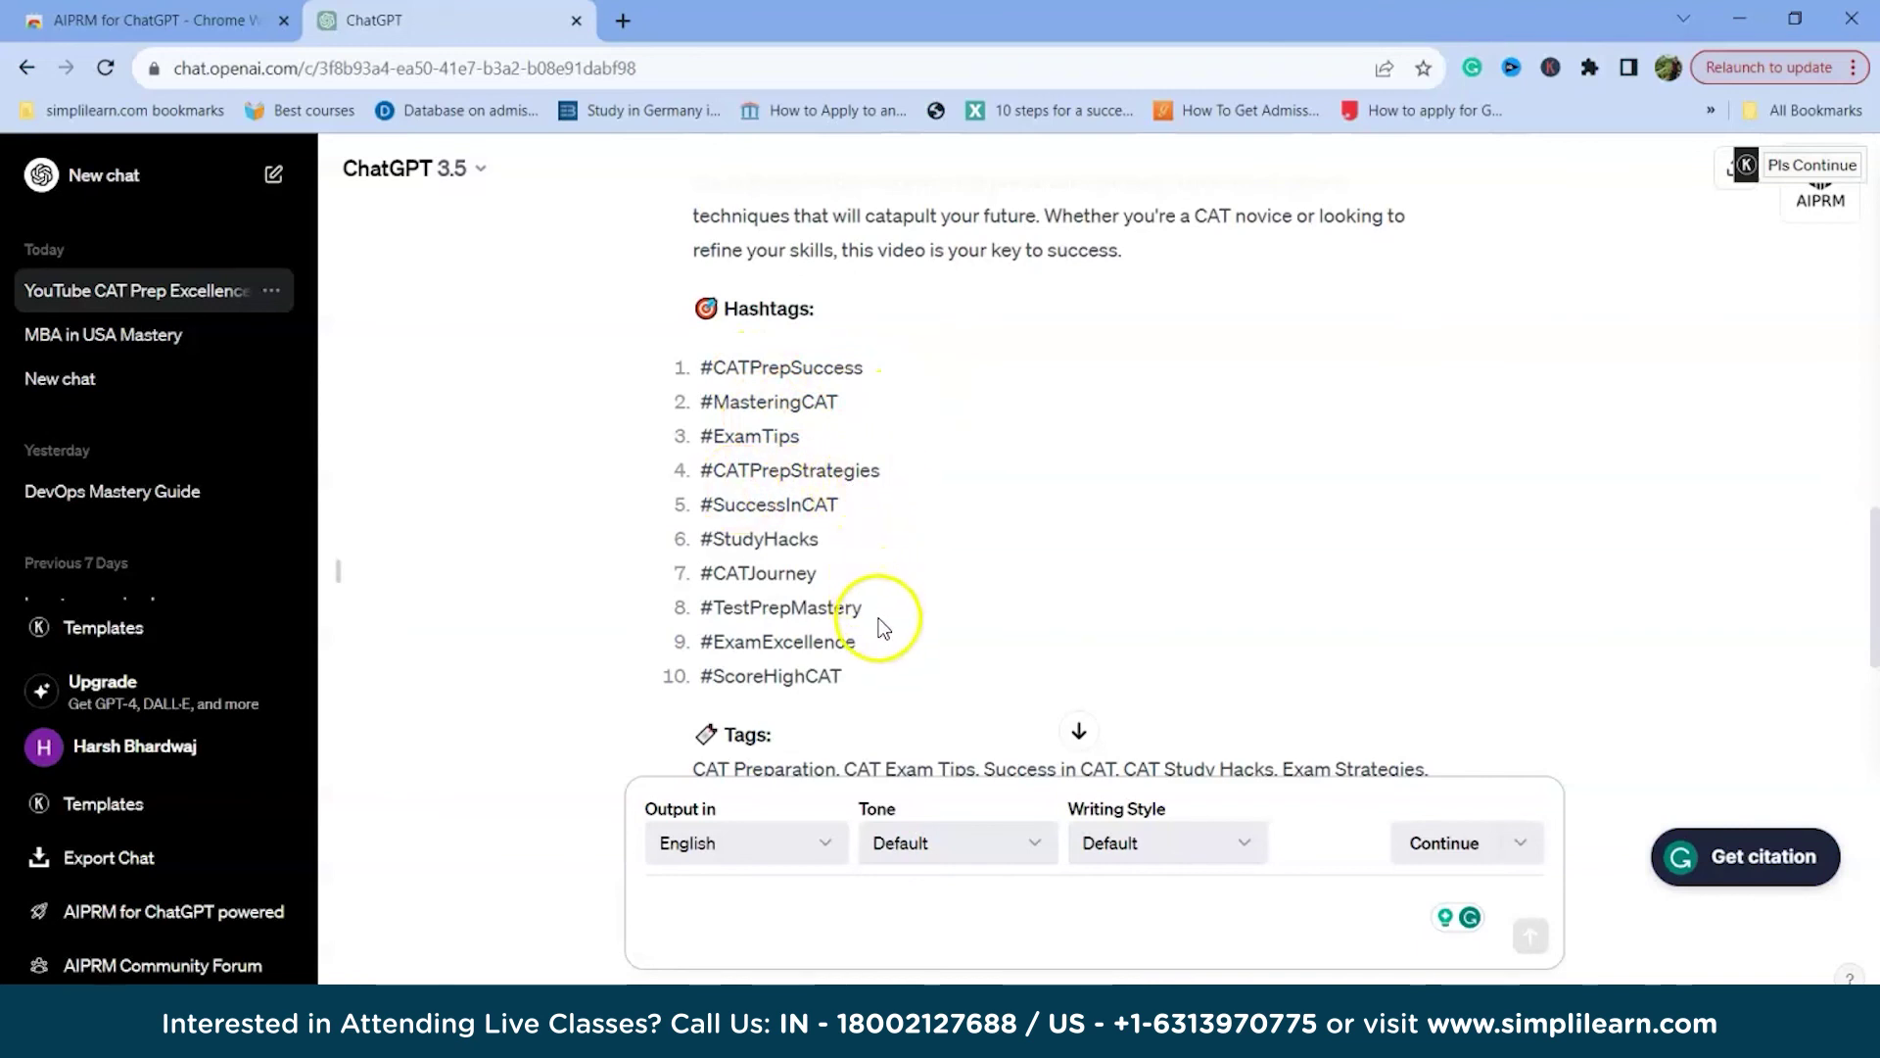
scroll(885, 521, down, 4)
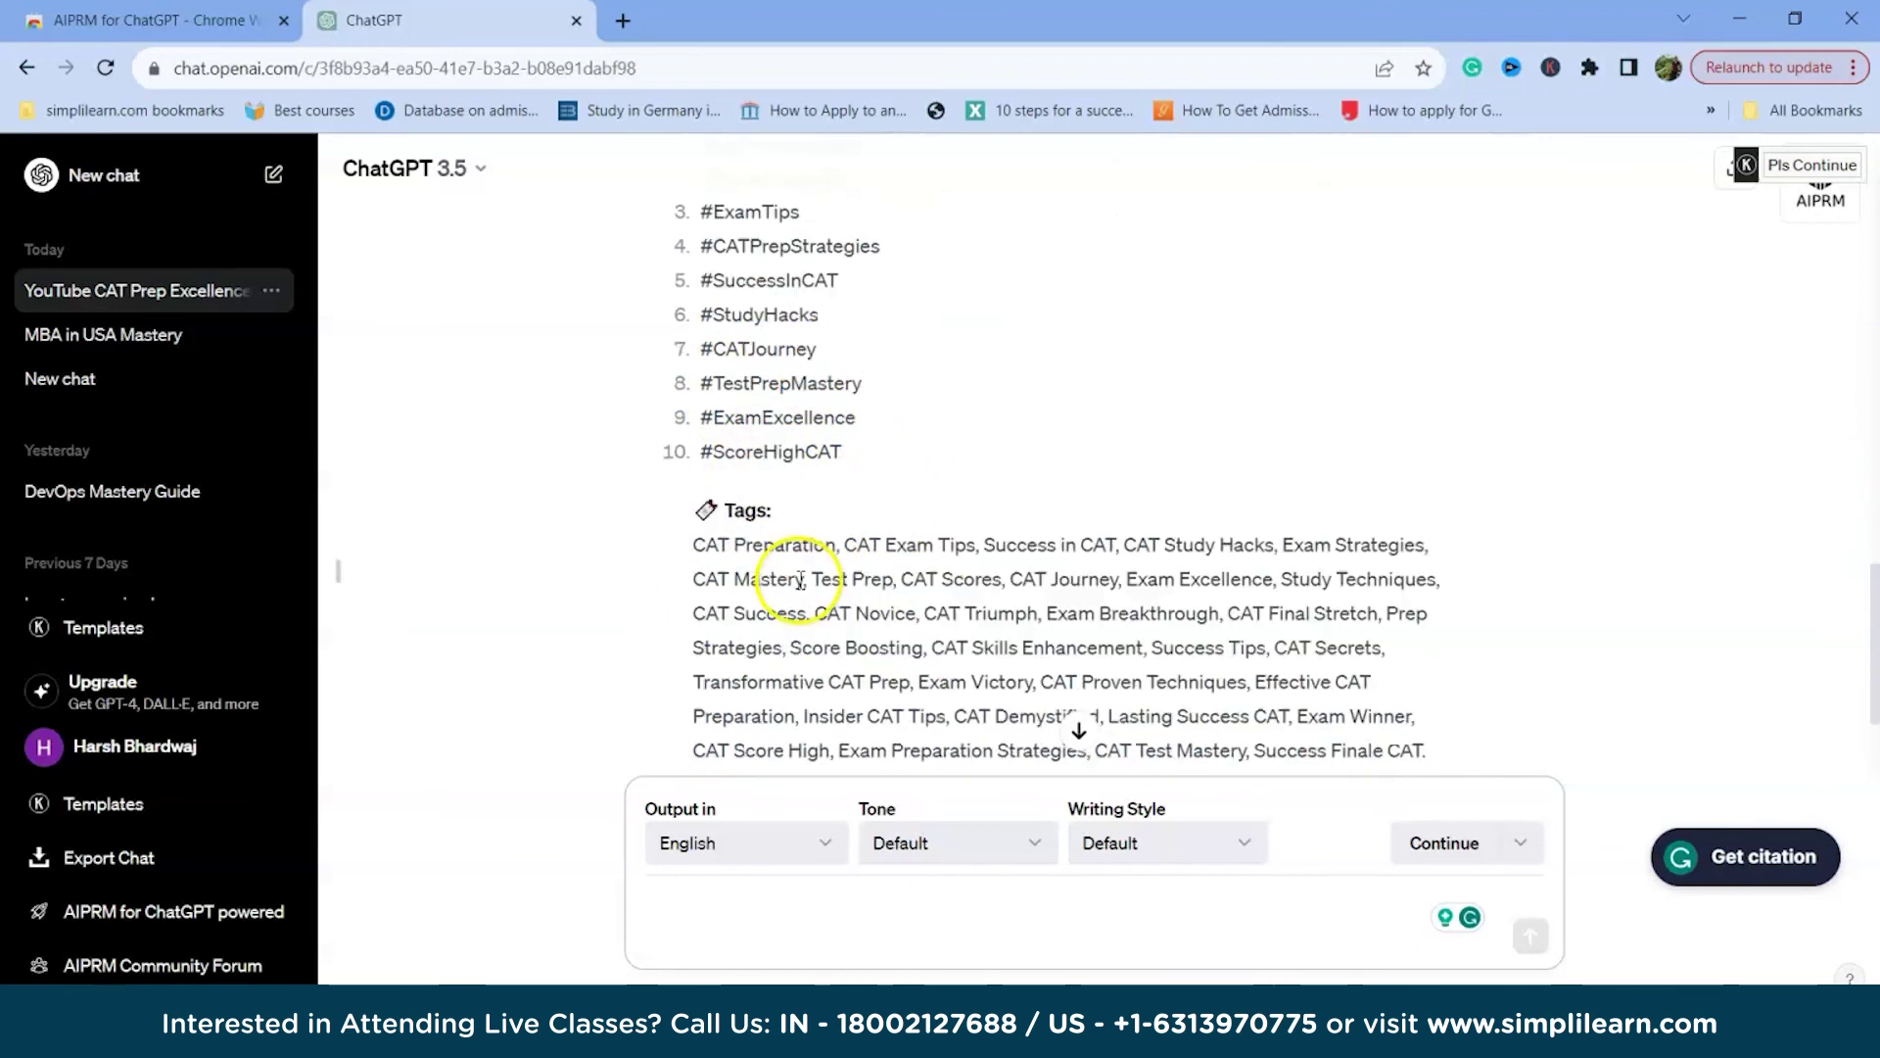
drag(692, 400, 1473, 606)
click(1306, 561)
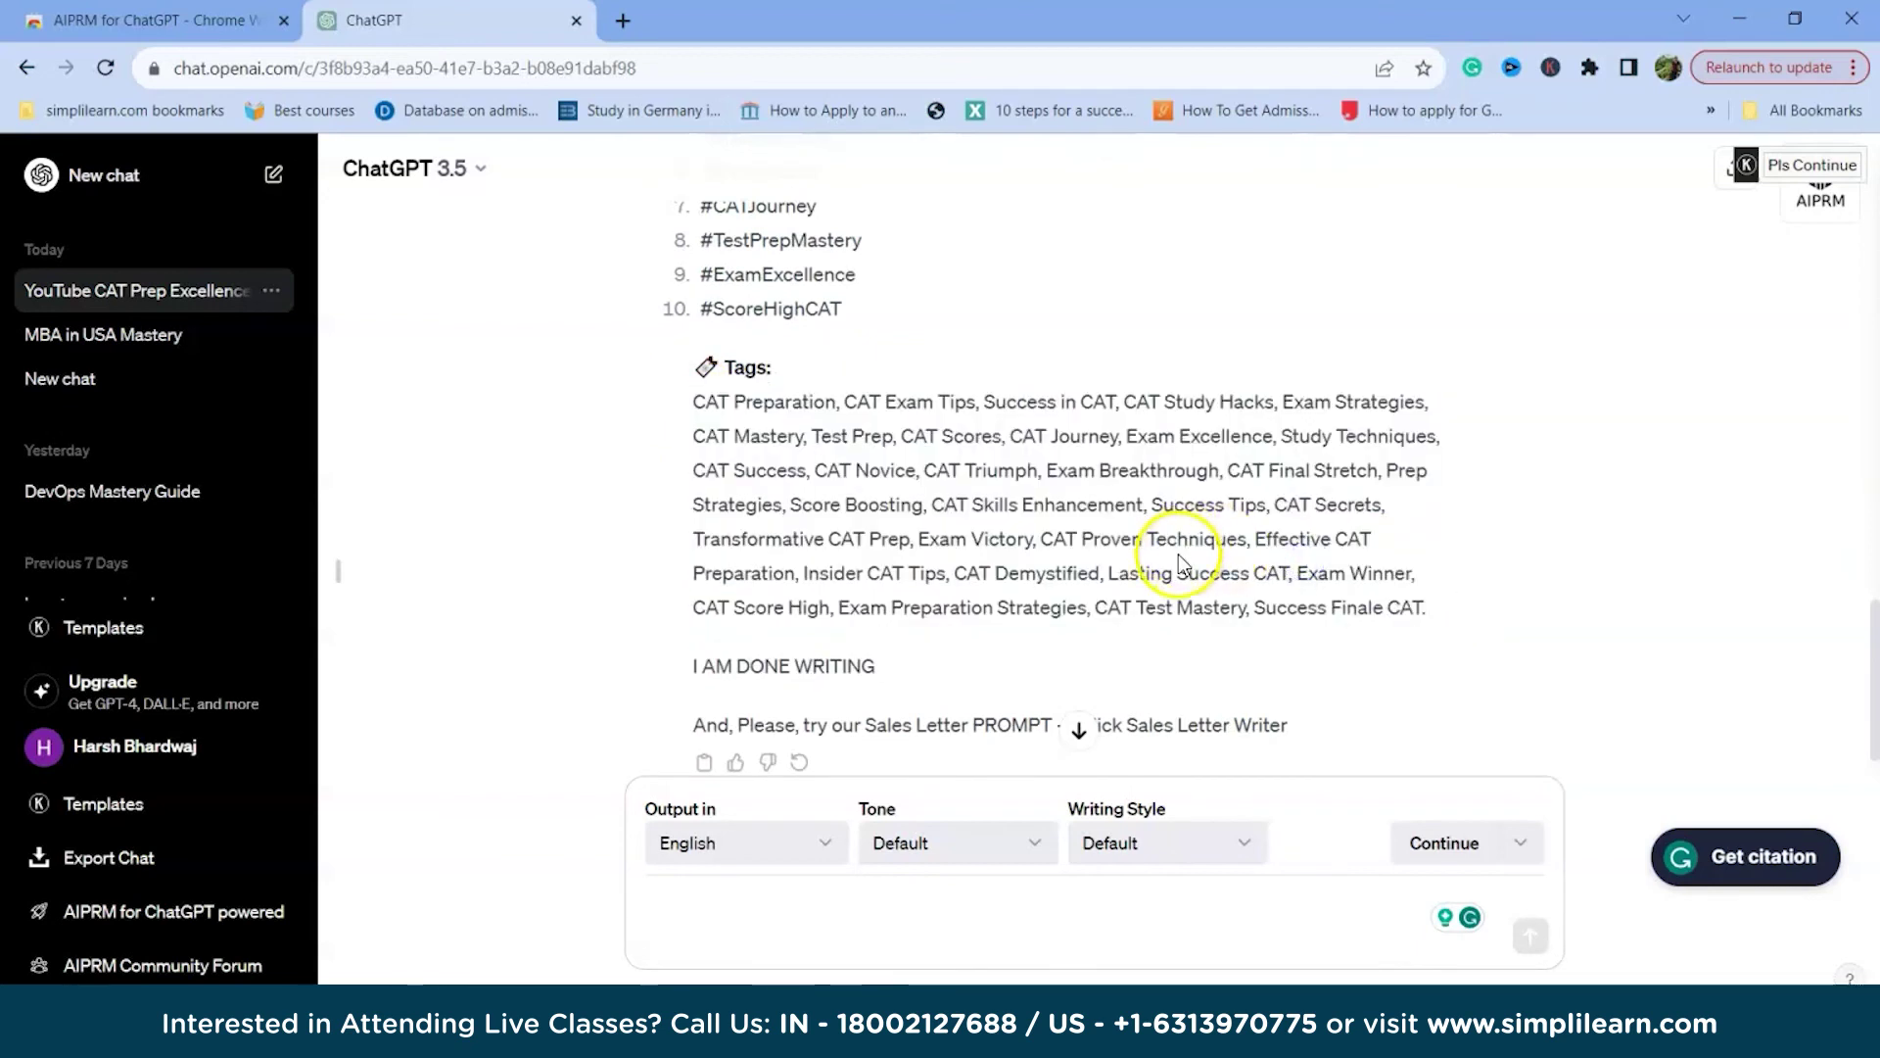
Step: Review the CAT Preparation answer again from the tags and hashtags back to the Beginning and Middle title groups
scroll(1183, 563, up, 3)
scroll(1178, 554, up, 1)
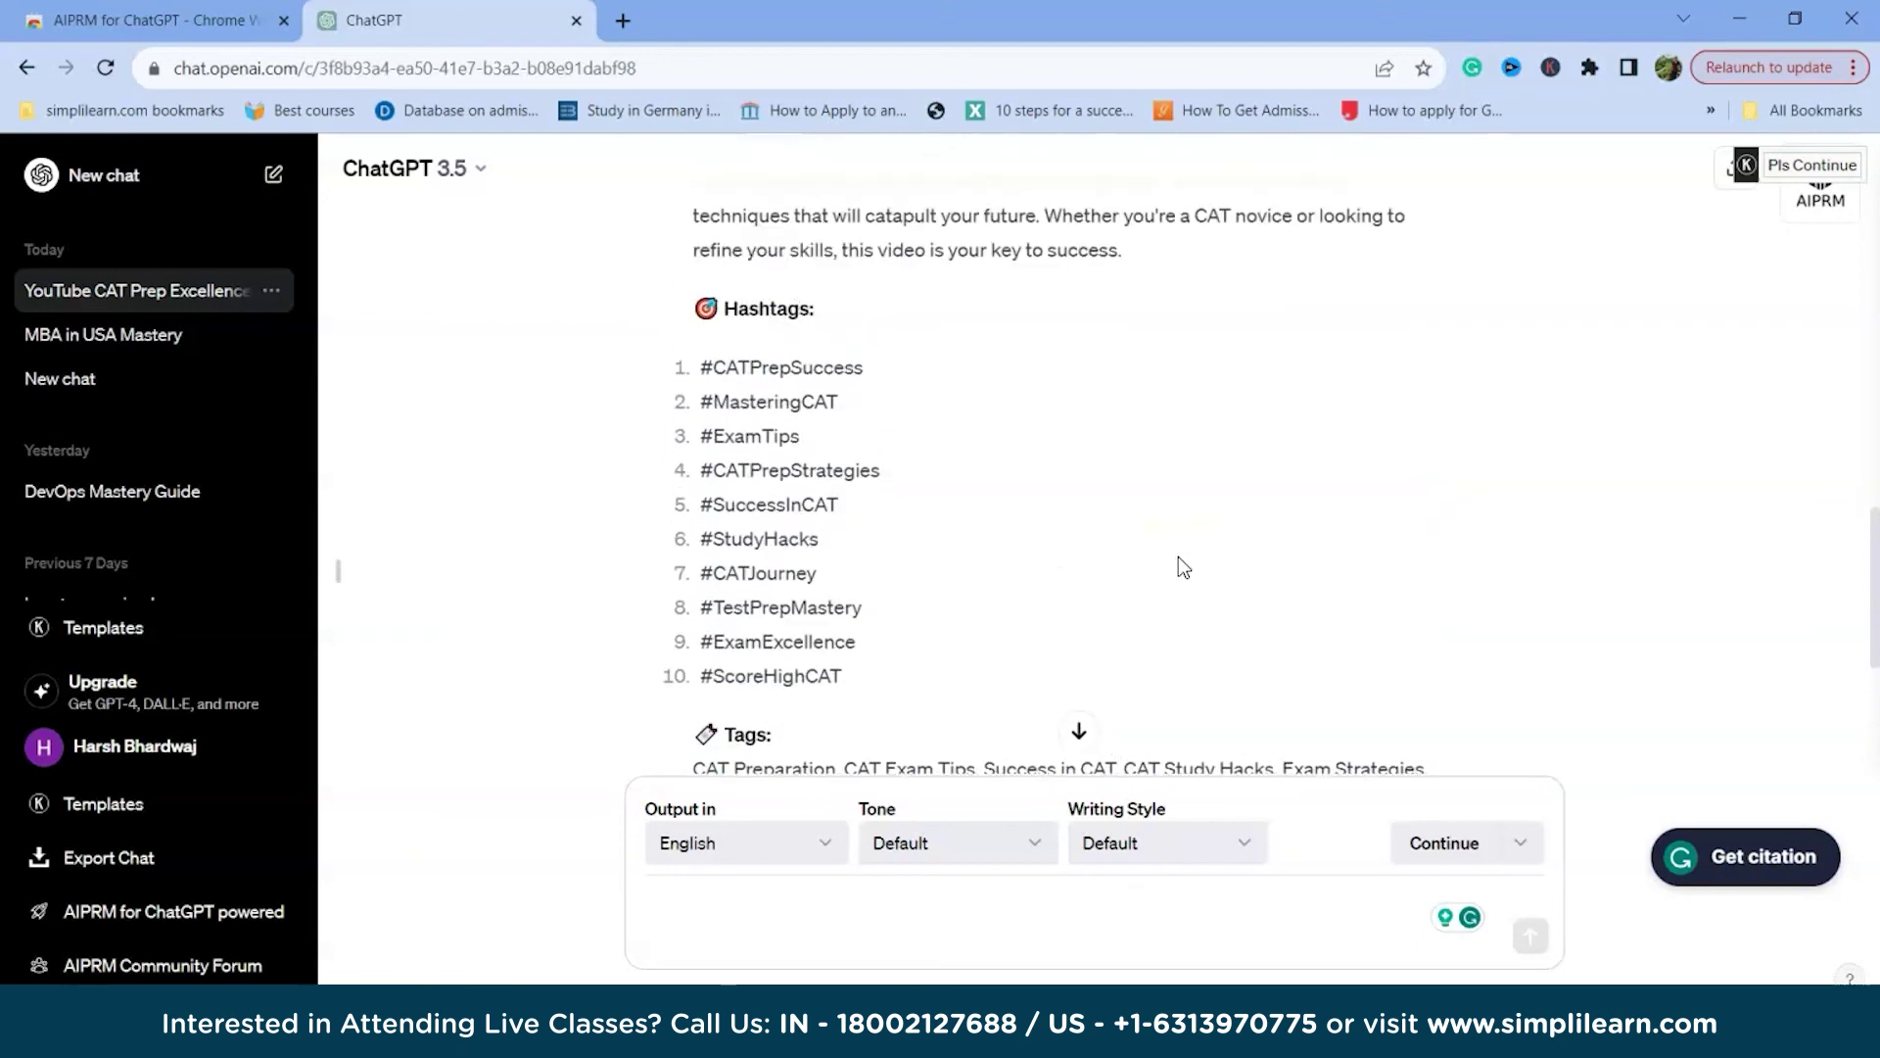
scroll(1178, 556, down, 3)
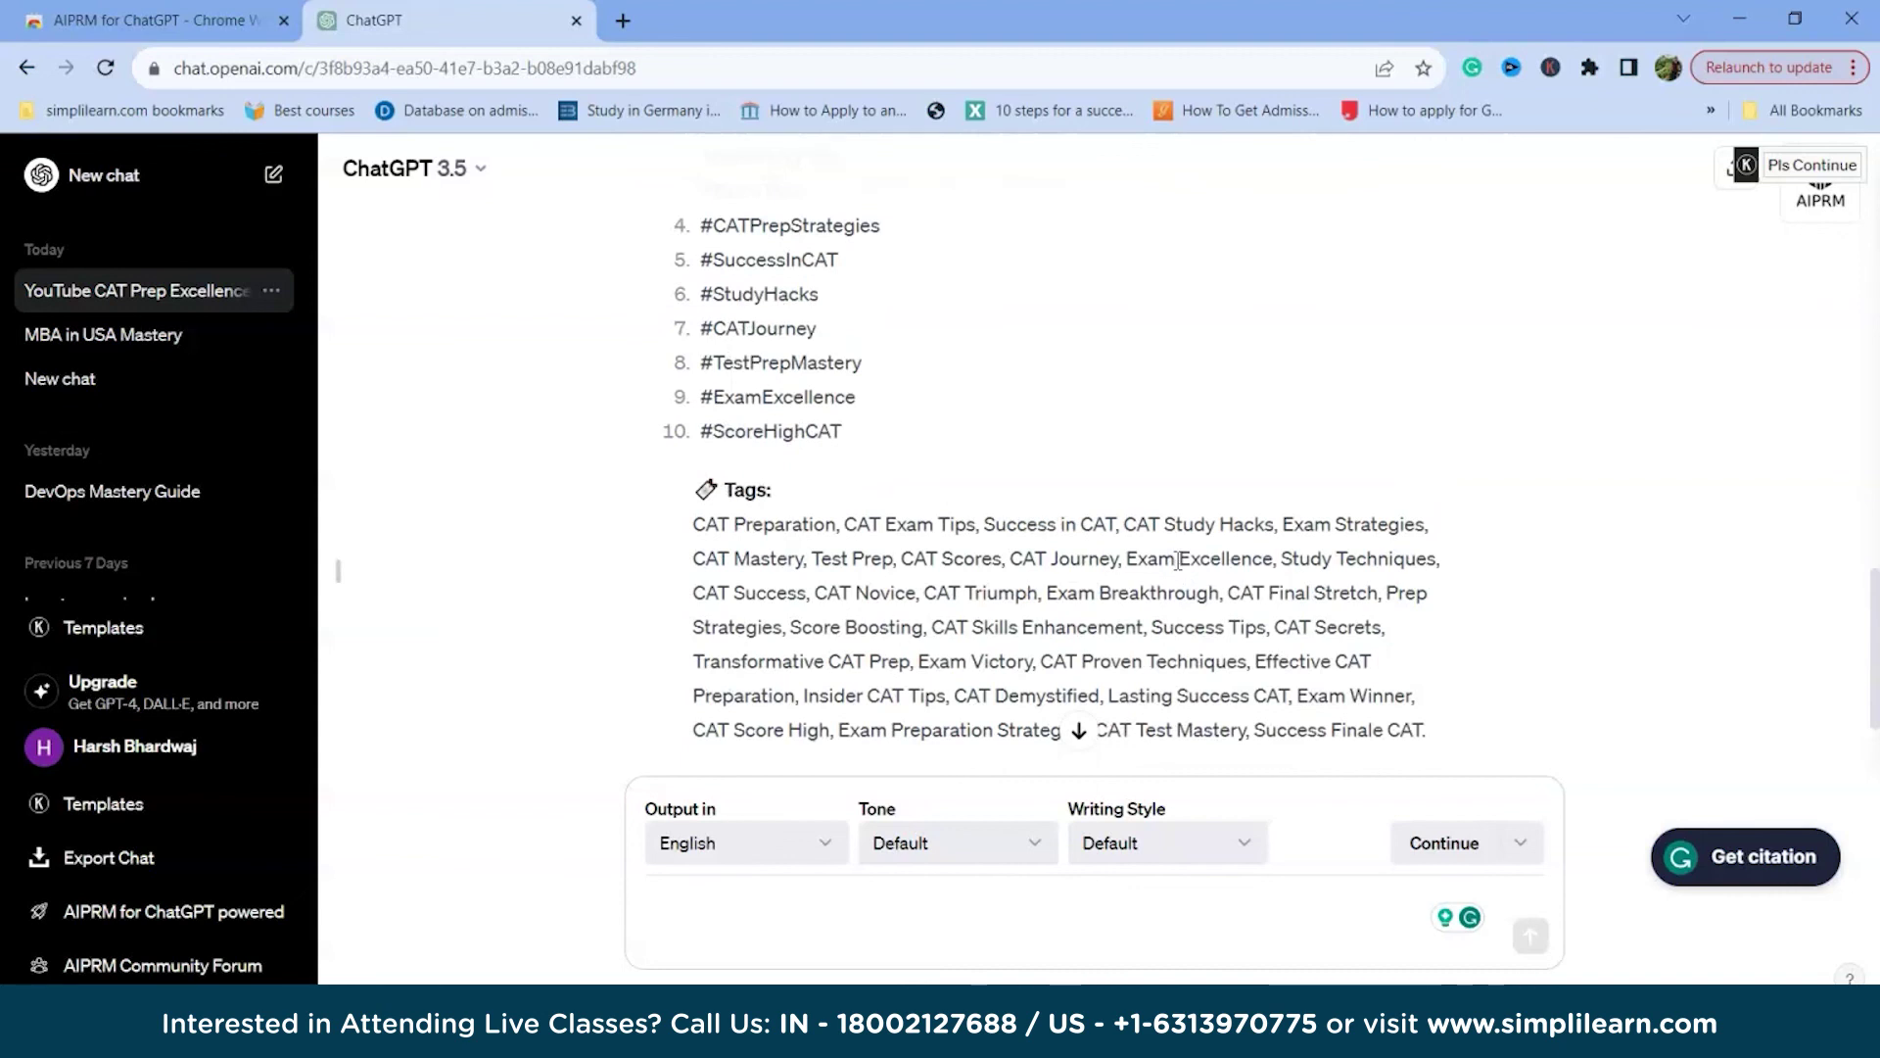
scroll(1180, 566, up, 10)
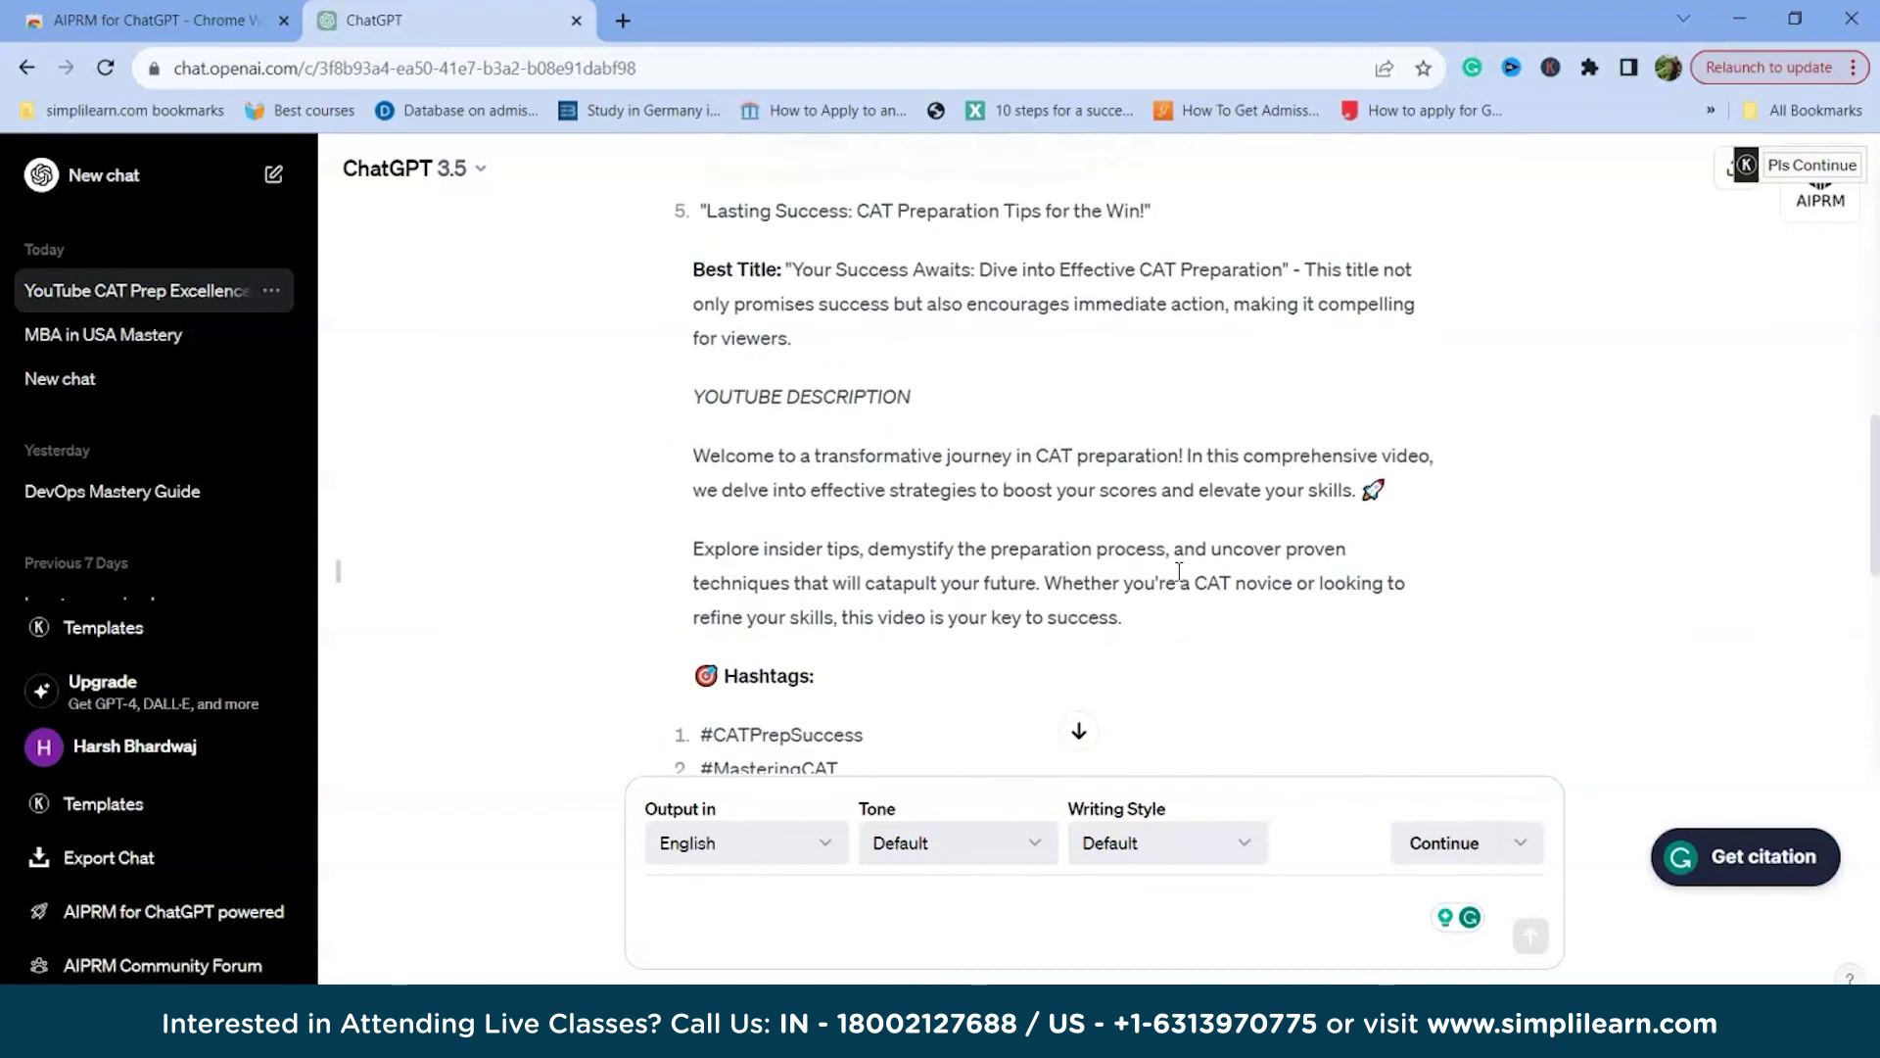
scroll(1181, 578, up, 7)
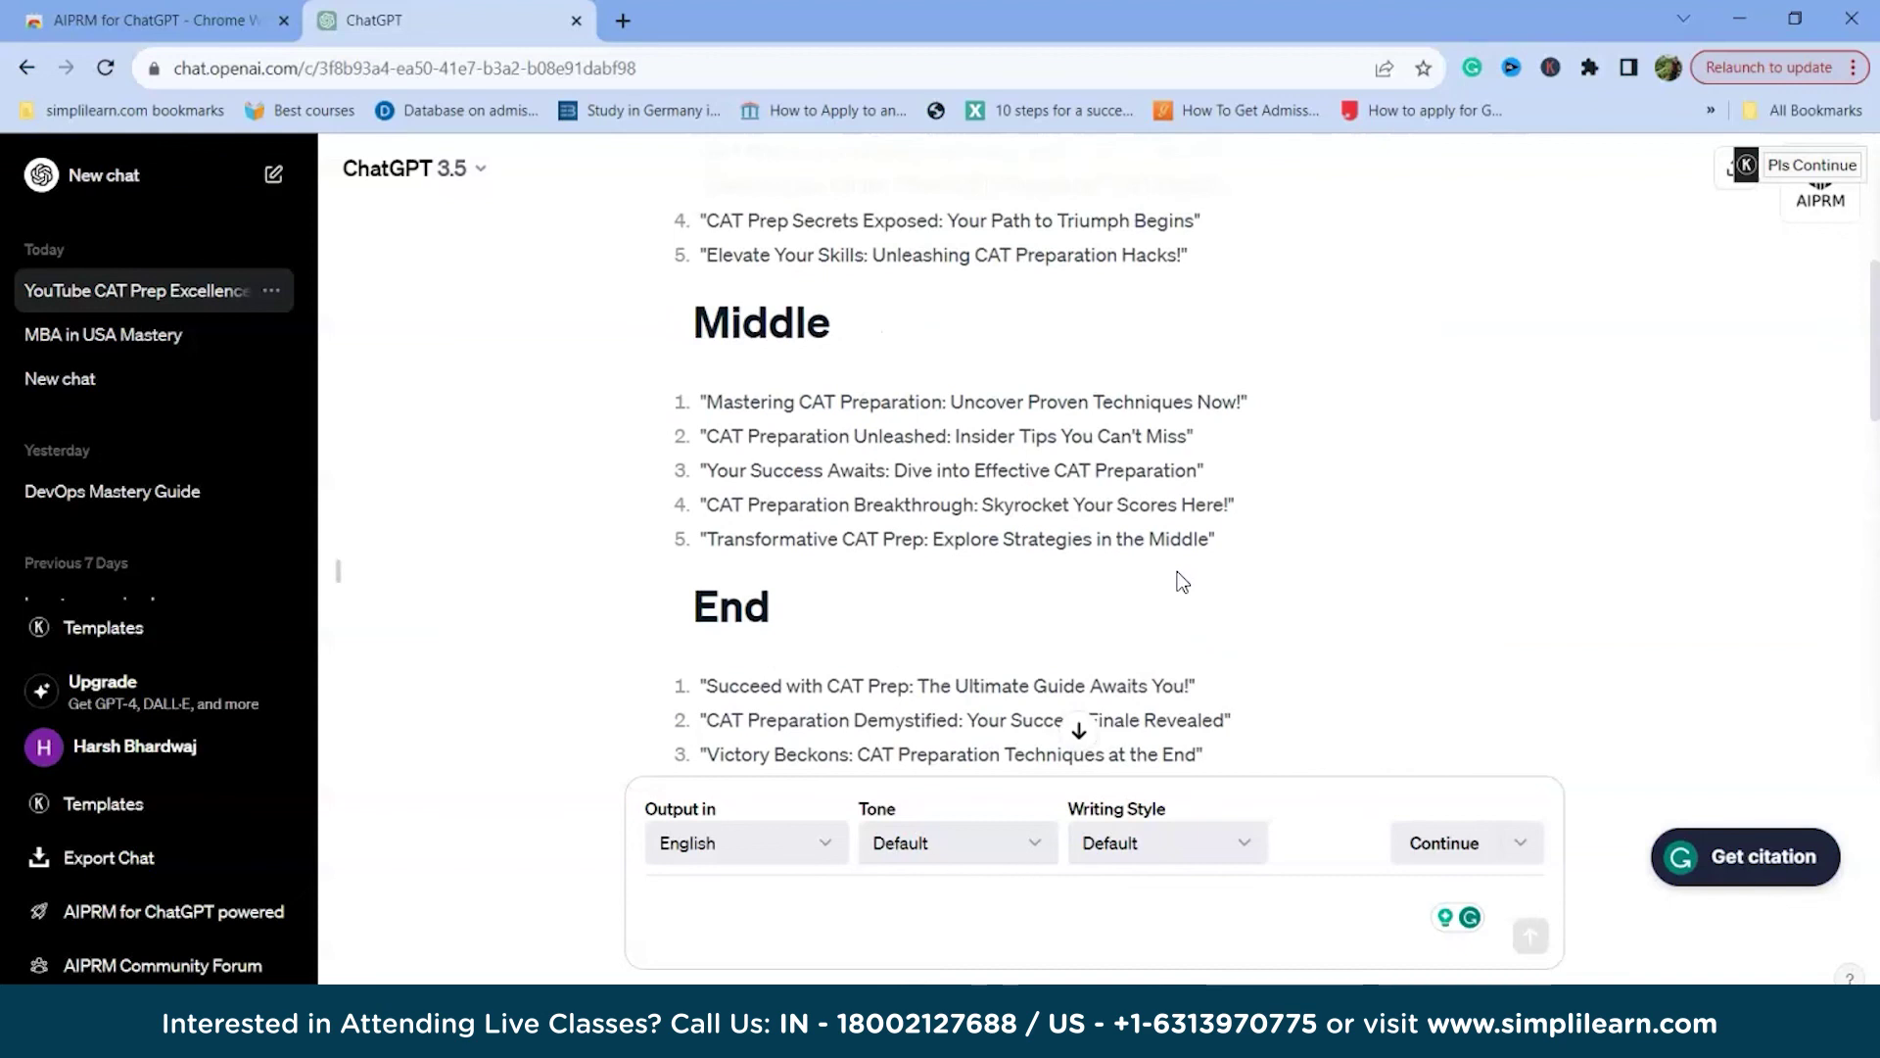
scroll(1182, 582, up, 1)
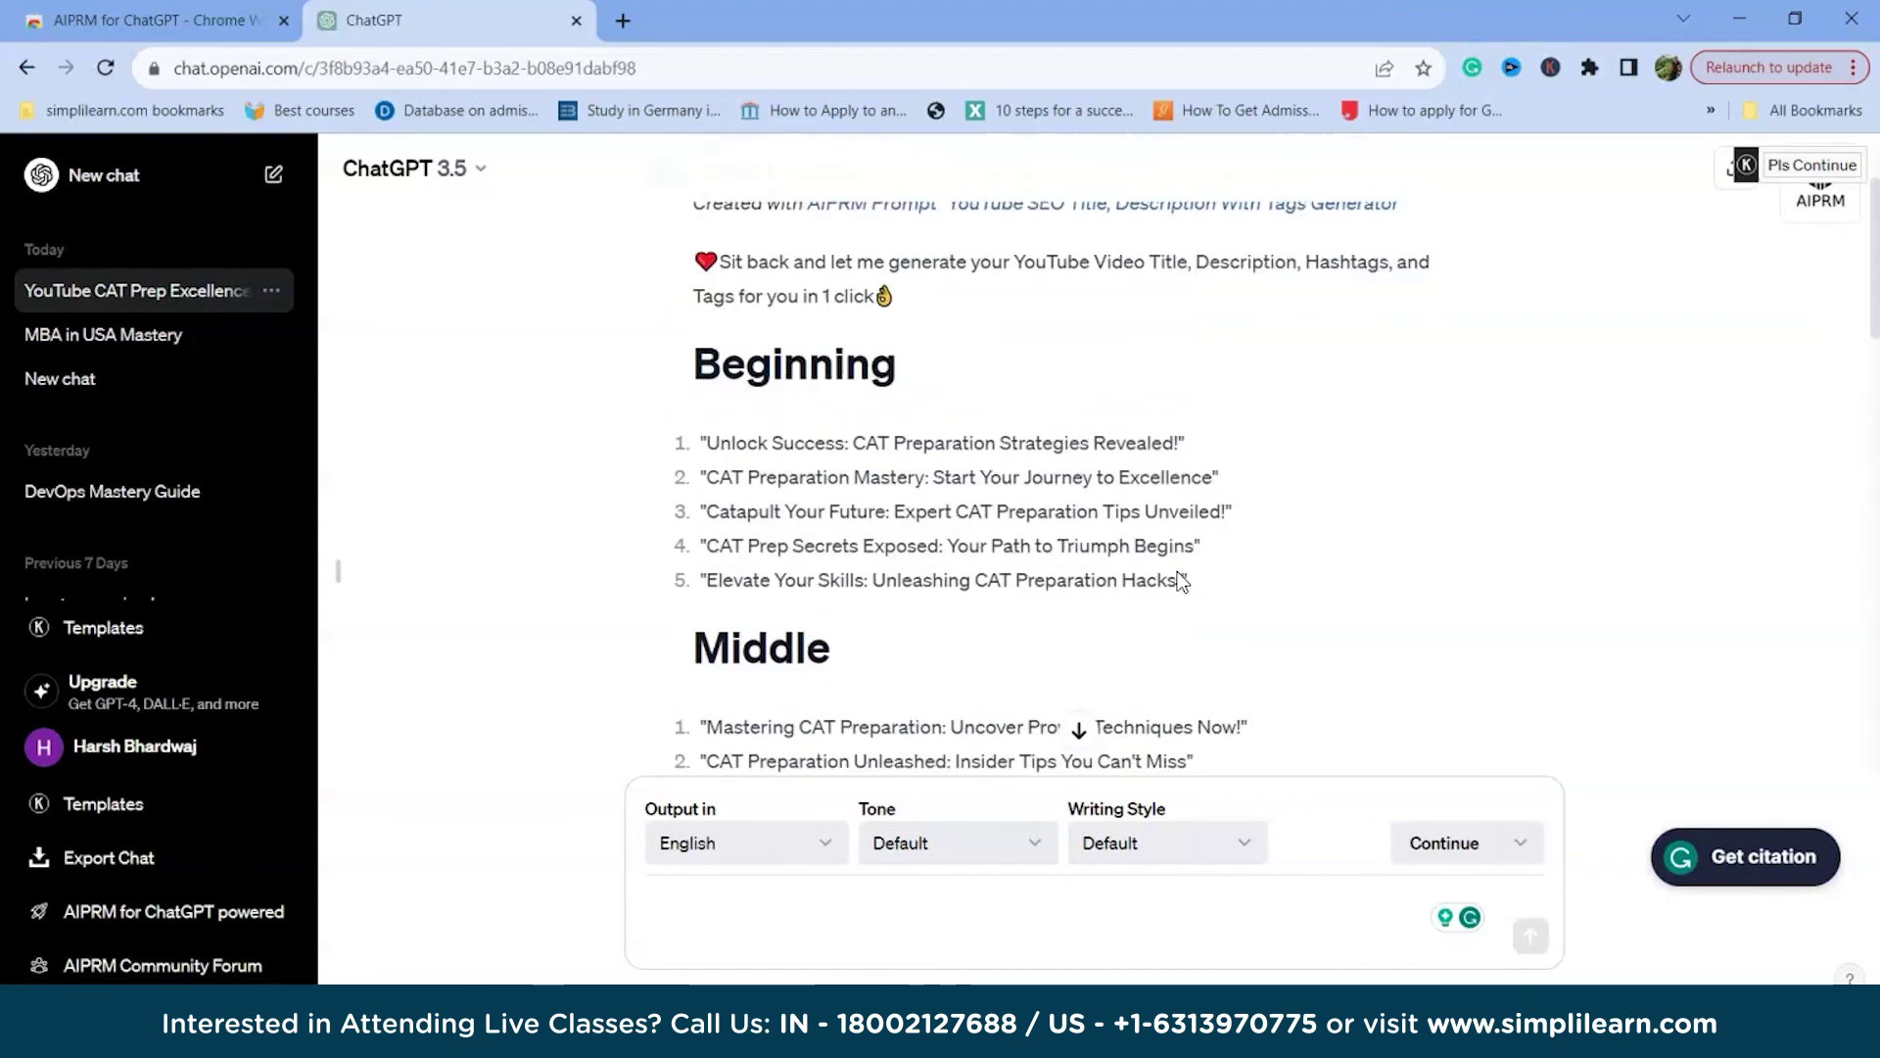
scroll(1180, 573, down, 3)
scroll(1180, 573, up, 1)
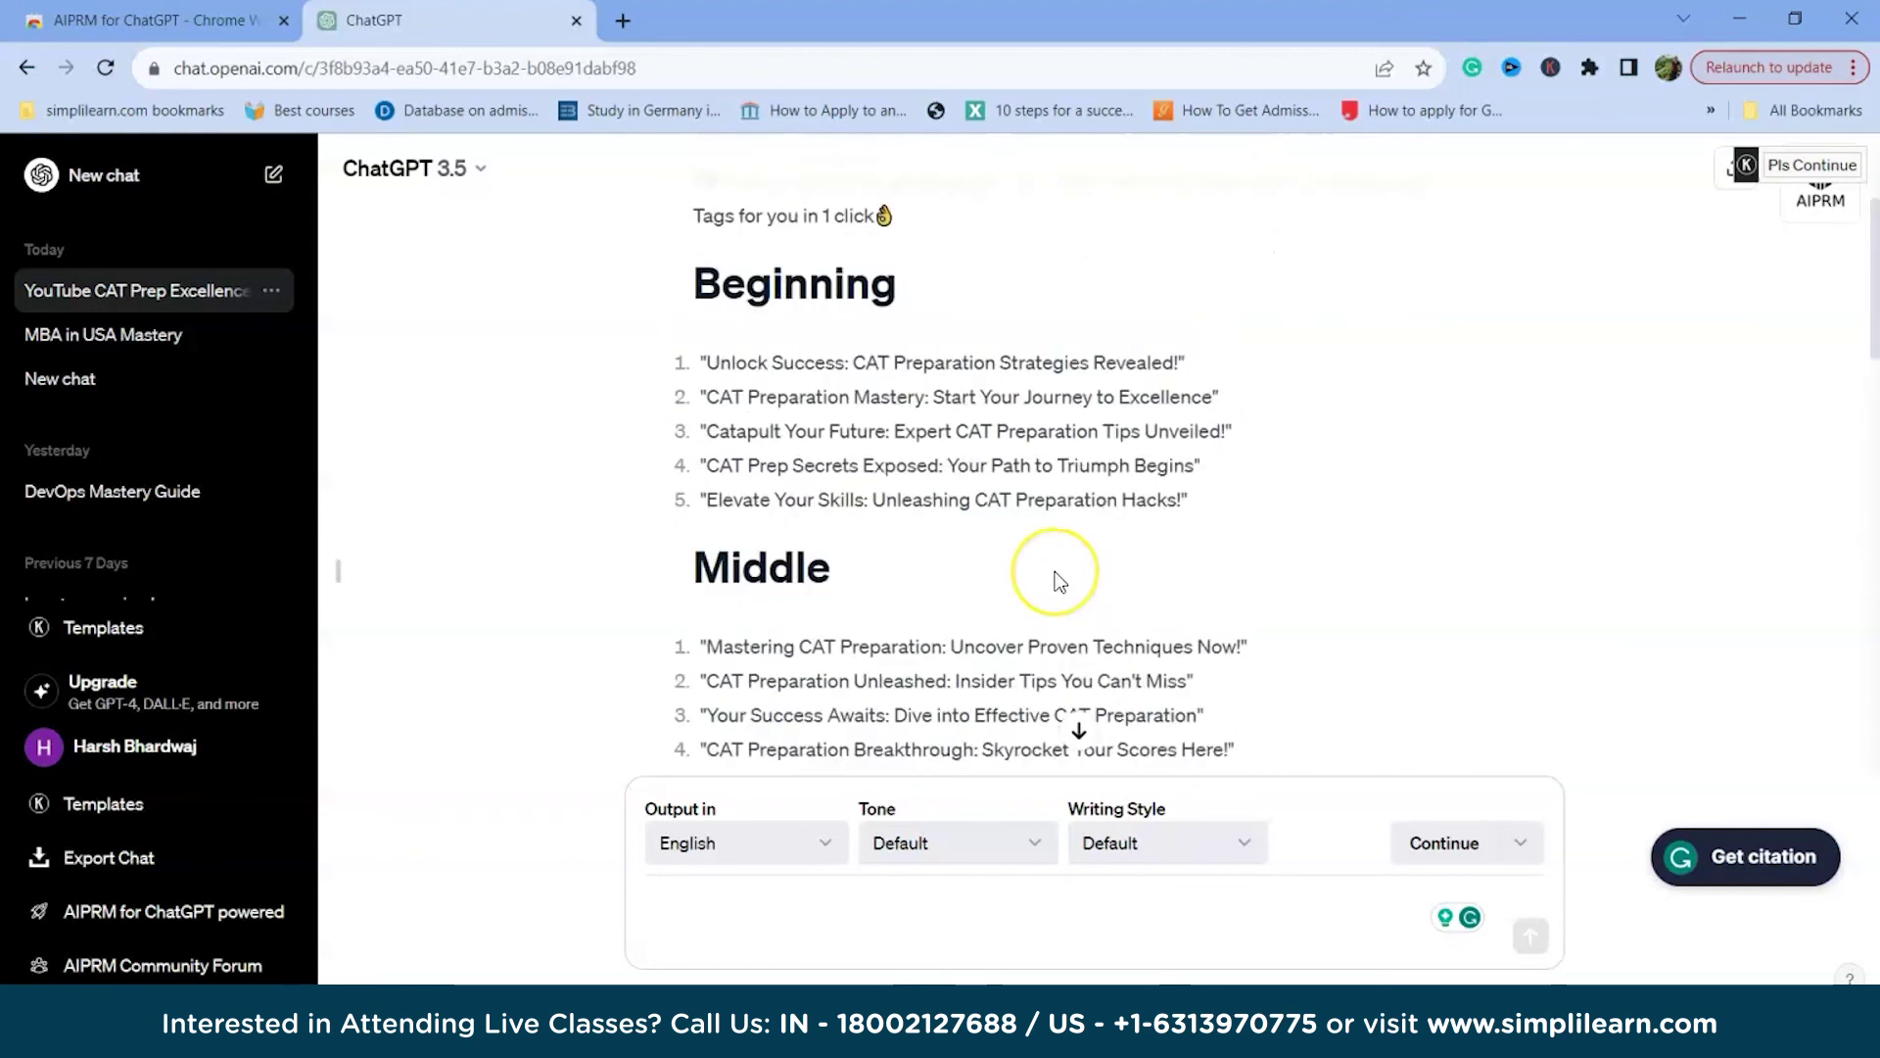